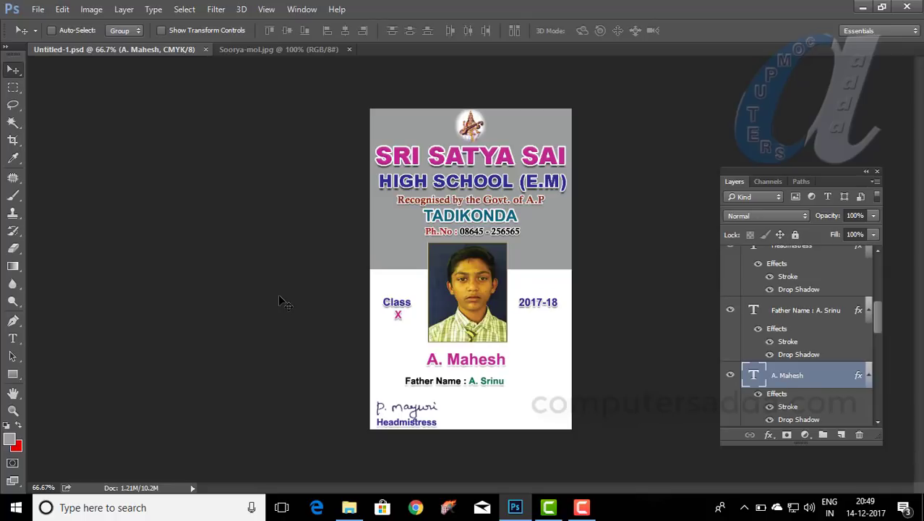
# Step: Switch from Untitled-1.psd to the Soorya-mol.jpg photo document
pyautogui.click(247, 49)
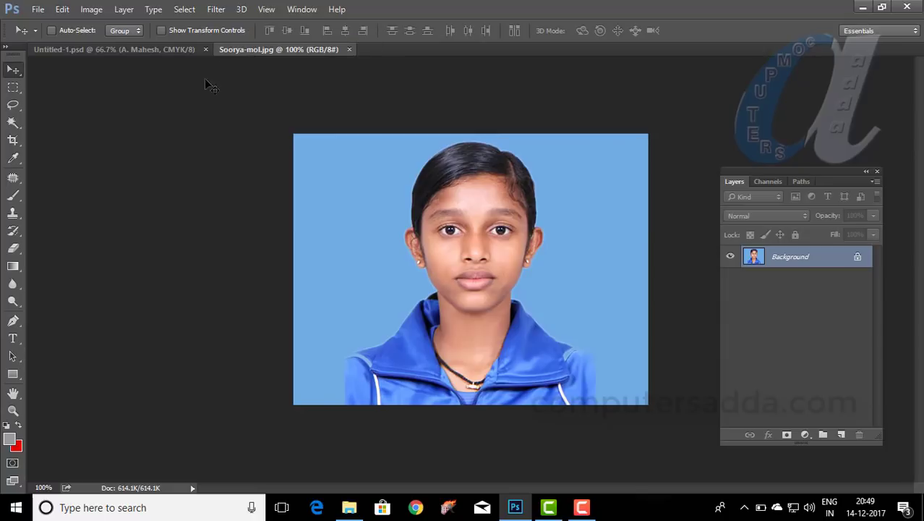
# Step: Crop the Soorya-mol photo to a 1.5 × 2 ratio around the face and unlock Background as Layer 0
pyautogui.click(13, 143)
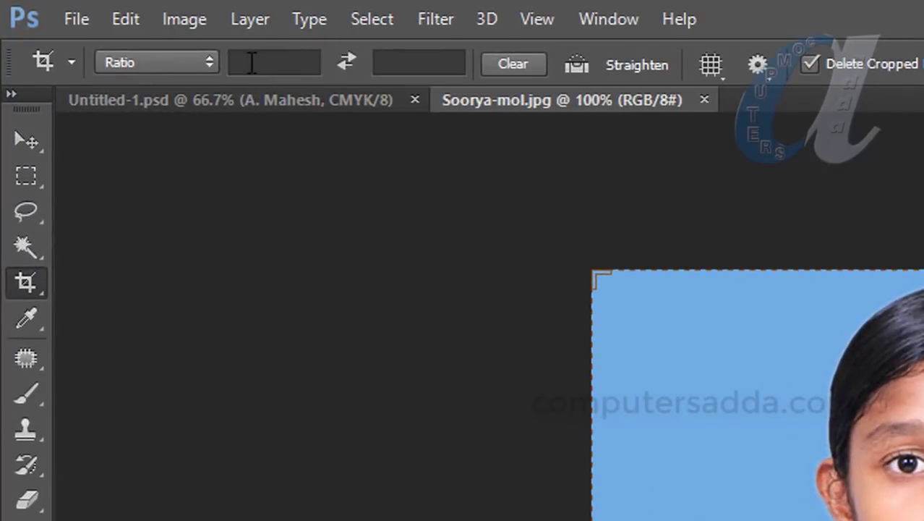
pyautogui.click(251, 63)
pyautogui.write('1')
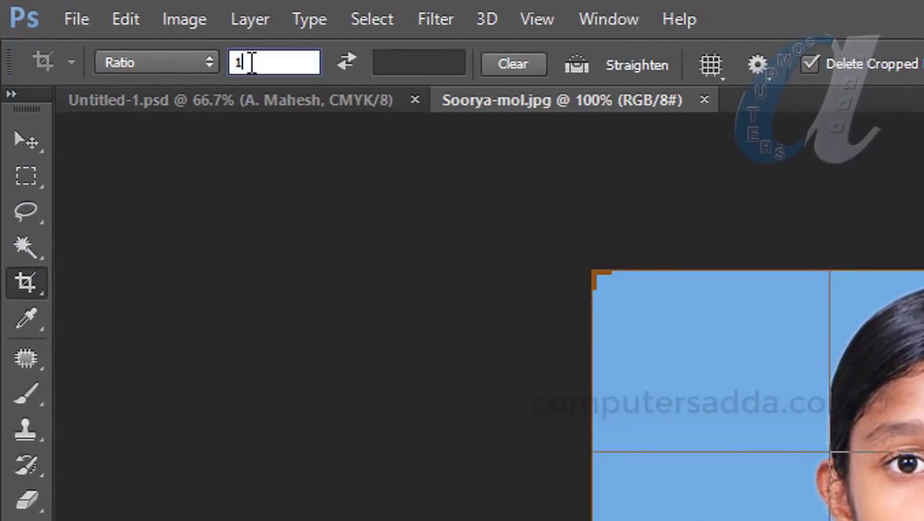
pyautogui.write('.5')
pyautogui.click(441, 62)
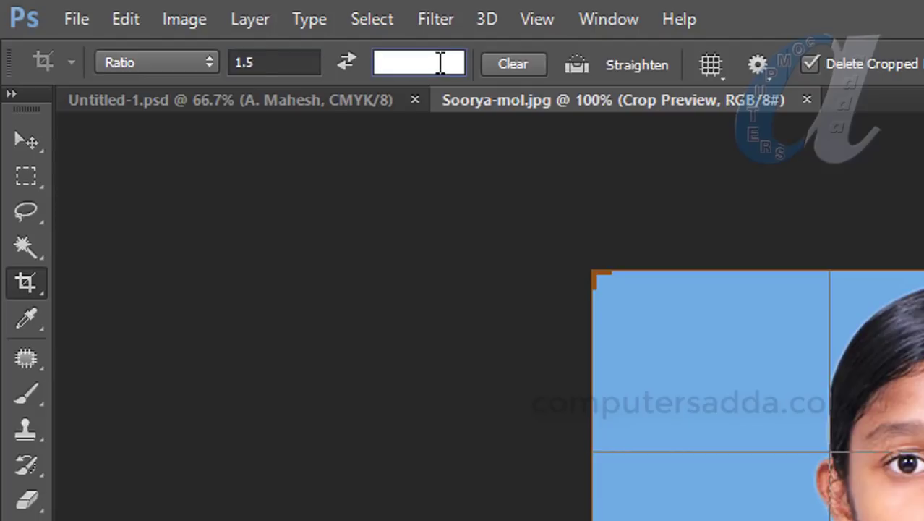
pyautogui.write('2')
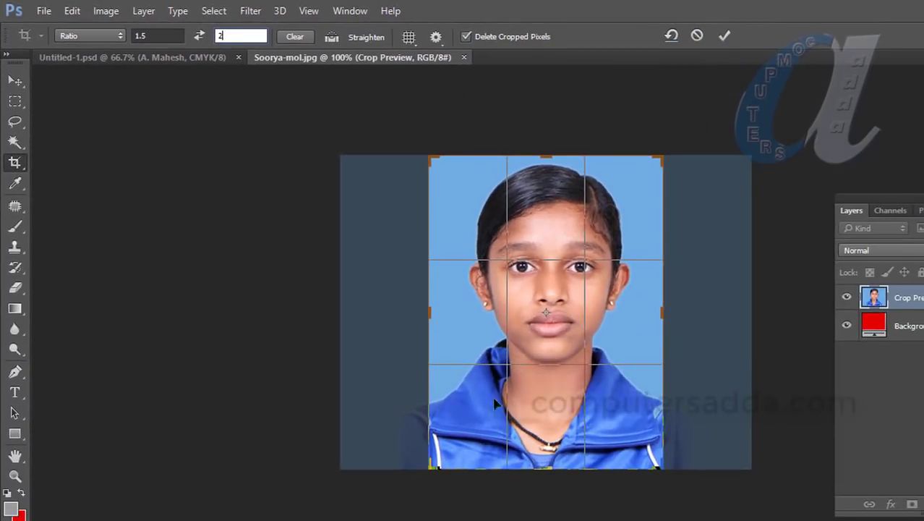
pyautogui.moveTo(581, 266); pyautogui.dragTo(559, 276)
pyautogui.click(726, 38)
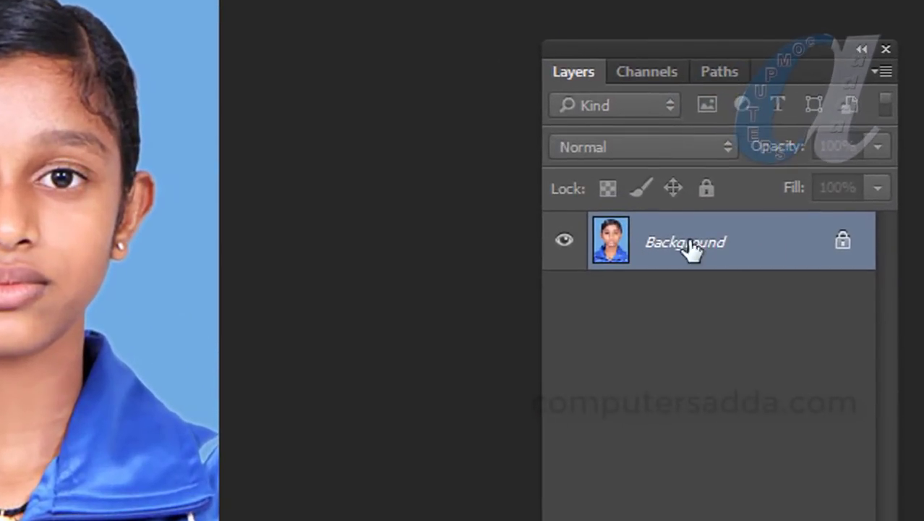
pyautogui.click(842, 242)
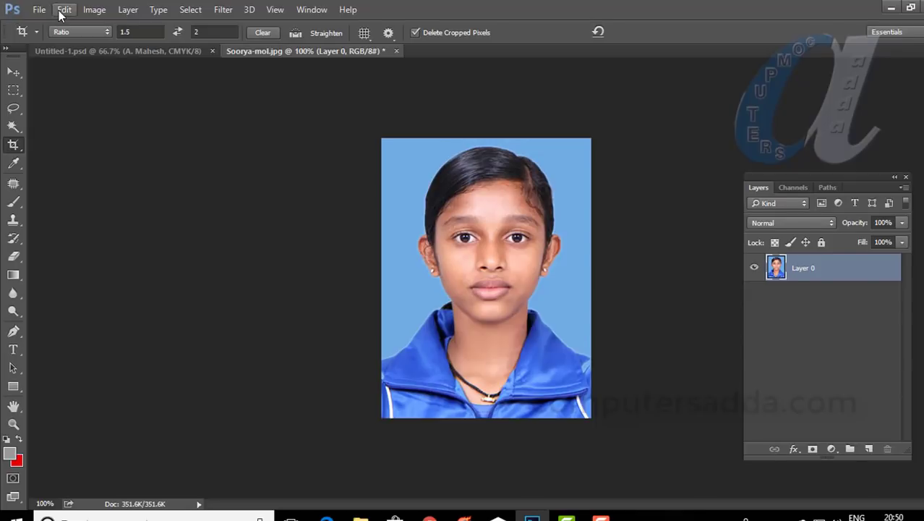
# Step: Apply a 3 px black Edit > Stroke border to the cropped photo
pyautogui.click(61, 10)
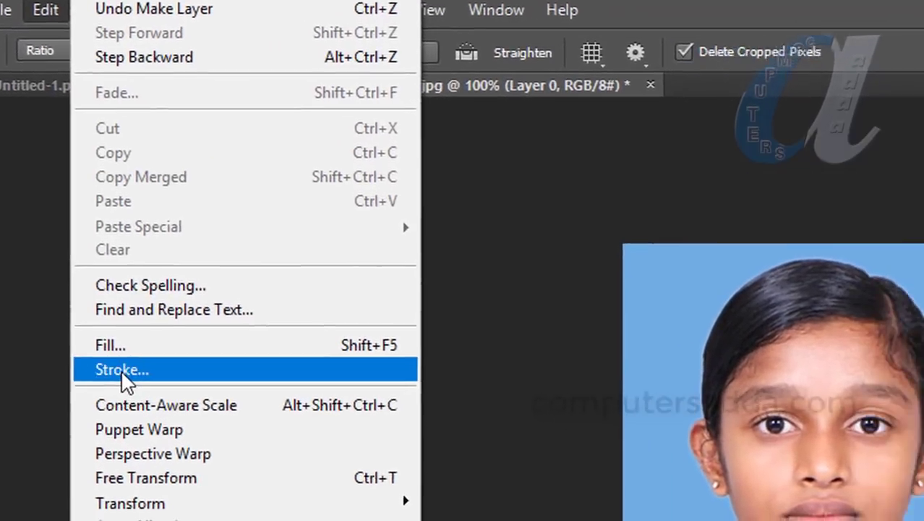
pyautogui.click(138, 270)
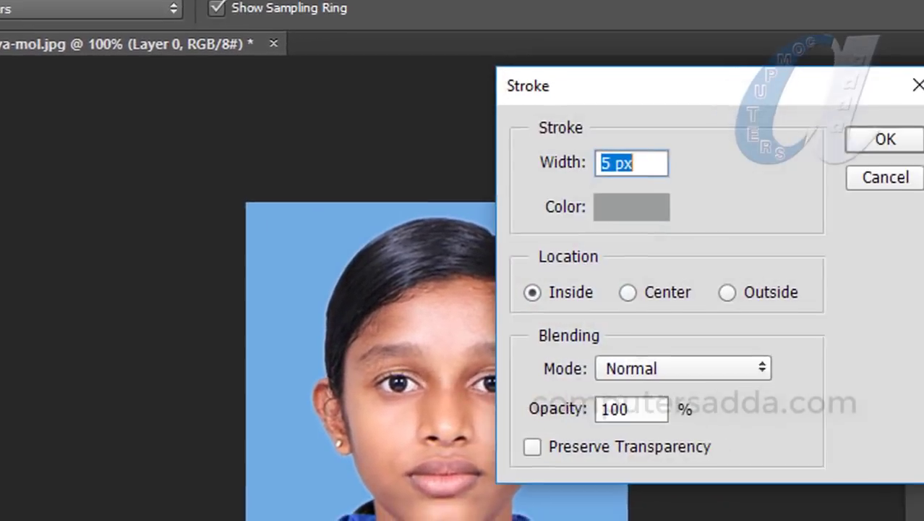
pyautogui.moveTo(664, 89); pyautogui.dragTo(731, 114)
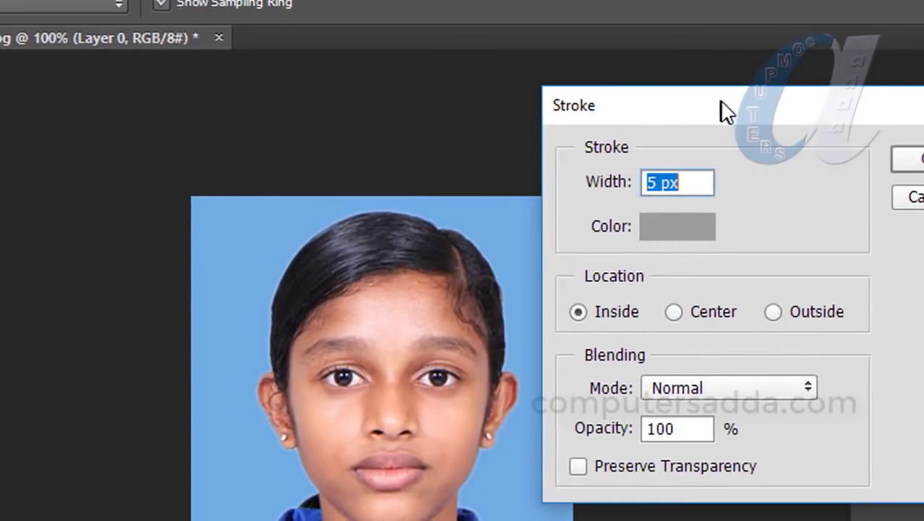
pyautogui.click(687, 232)
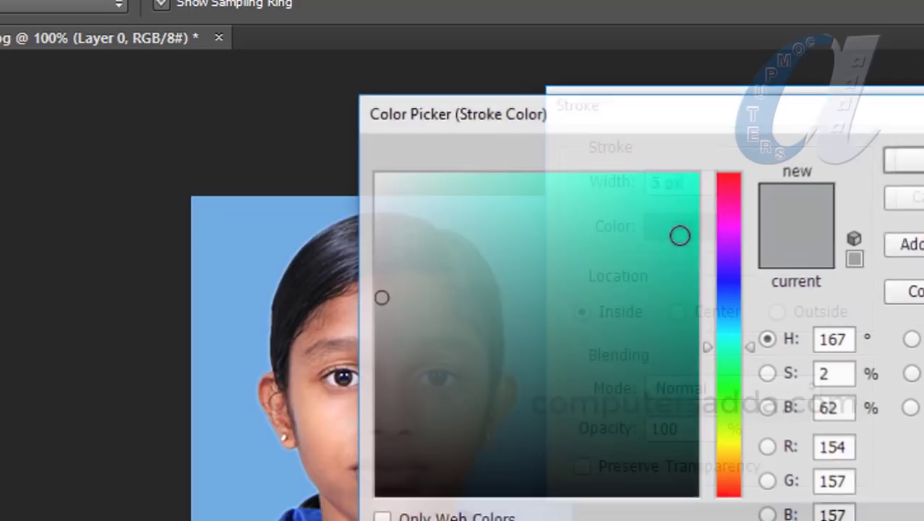
pyautogui.click(376, 494)
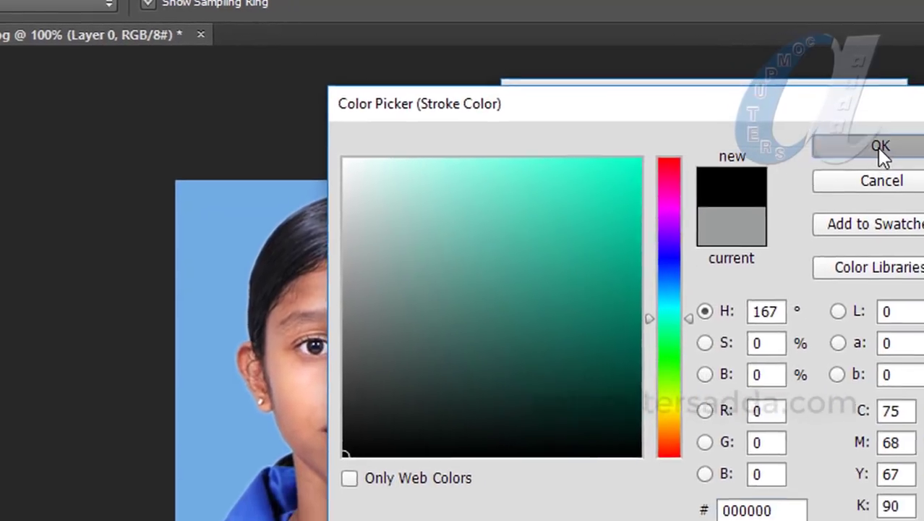
pyautogui.click(881, 146)
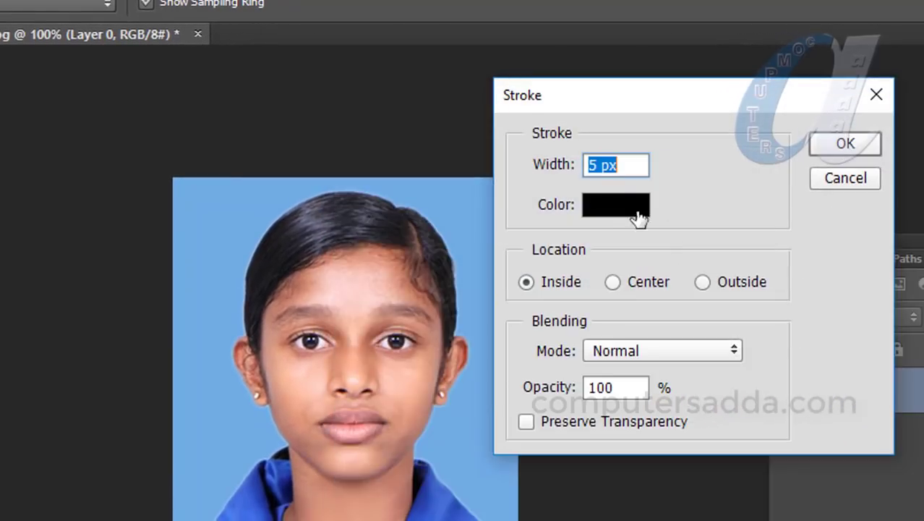
pyautogui.moveTo(597, 166); pyautogui.dragTo(582, 165)
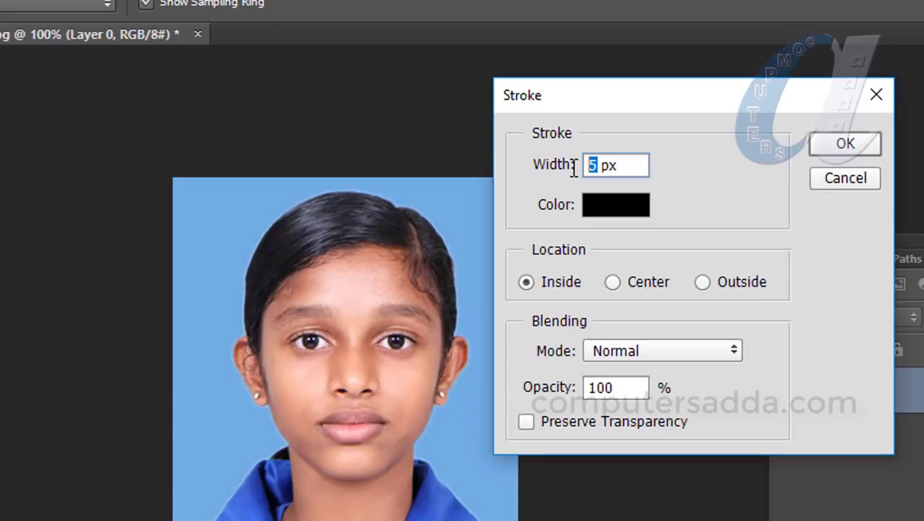
pyautogui.write('3')
pyautogui.click(854, 145)
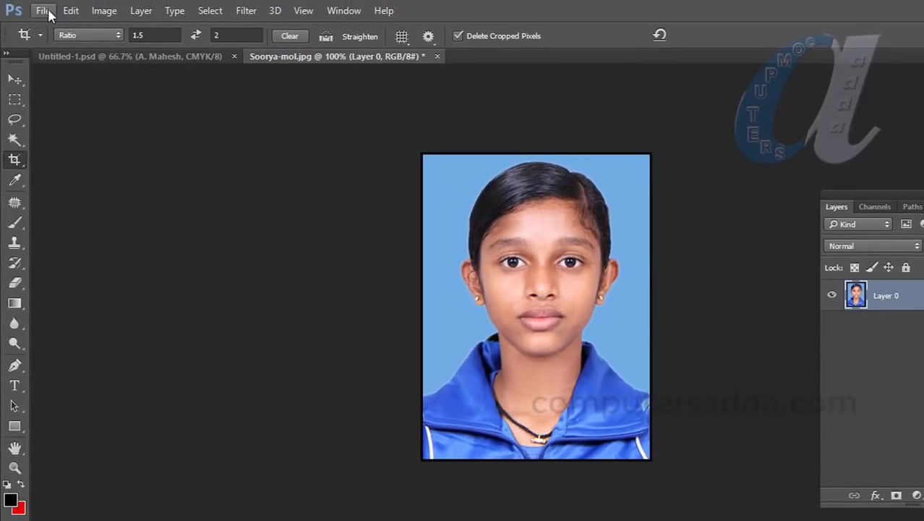
pyautogui.click(43, 11)
# Step: Save the bordered photo to the Desktop as img1.psd, accepting the format options
pyautogui.click(64, 182)
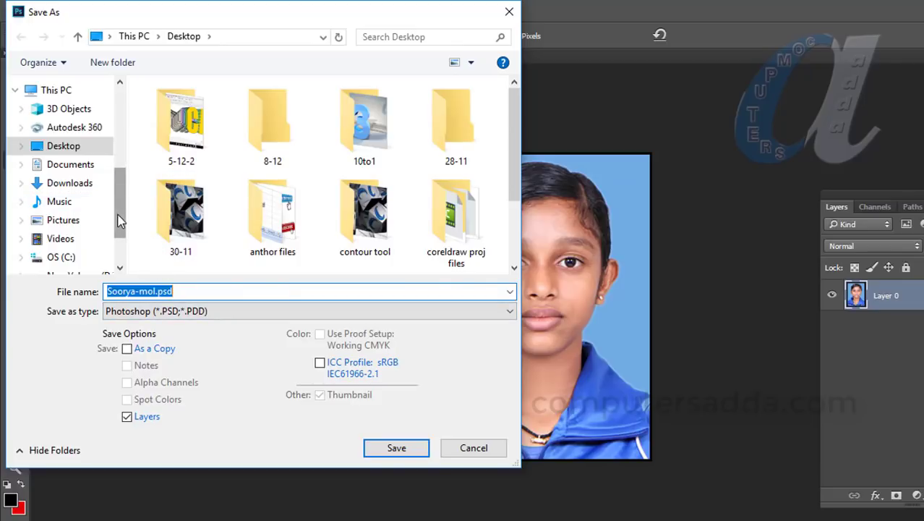
pyautogui.click(66, 146)
pyautogui.click(194, 290)
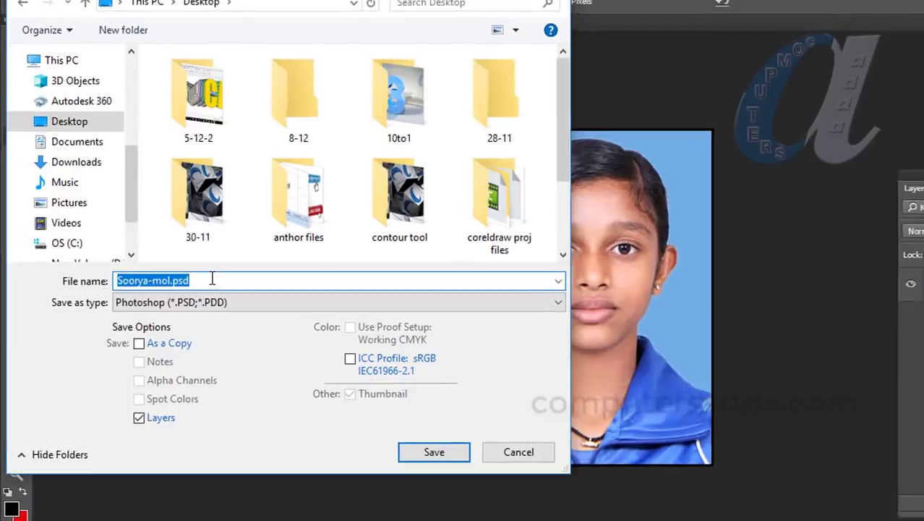
pyautogui.write('img1')
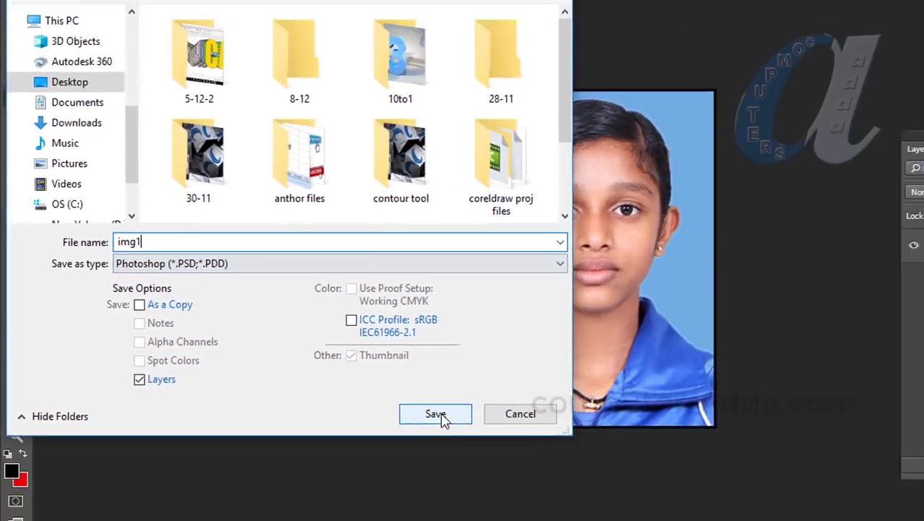
pyautogui.click(440, 417)
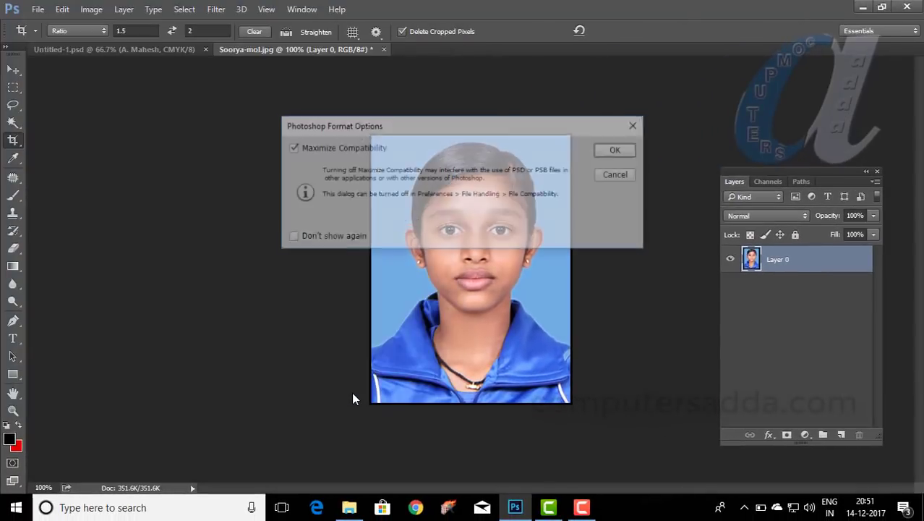
pyautogui.click(615, 150)
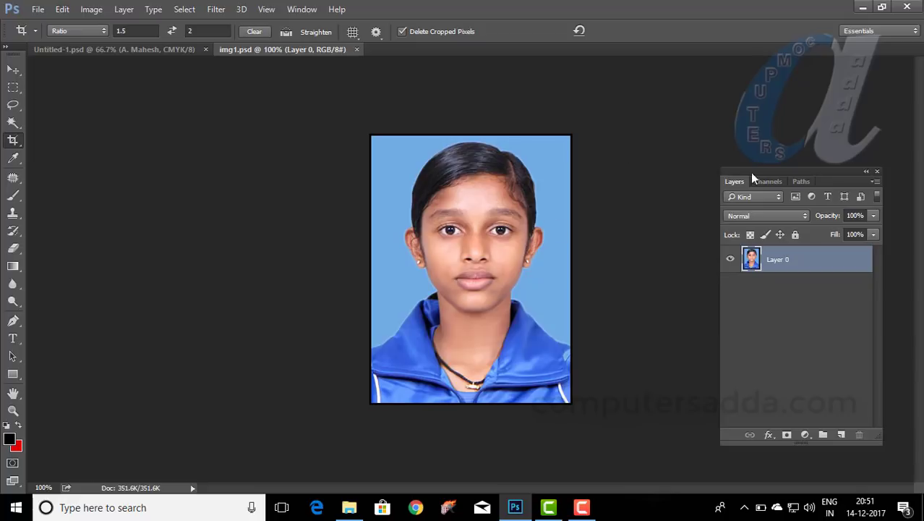
# Step: Minimize Photoshop and browse the ten student photos in the multiple student cards photos folder
pyautogui.click(861, 8)
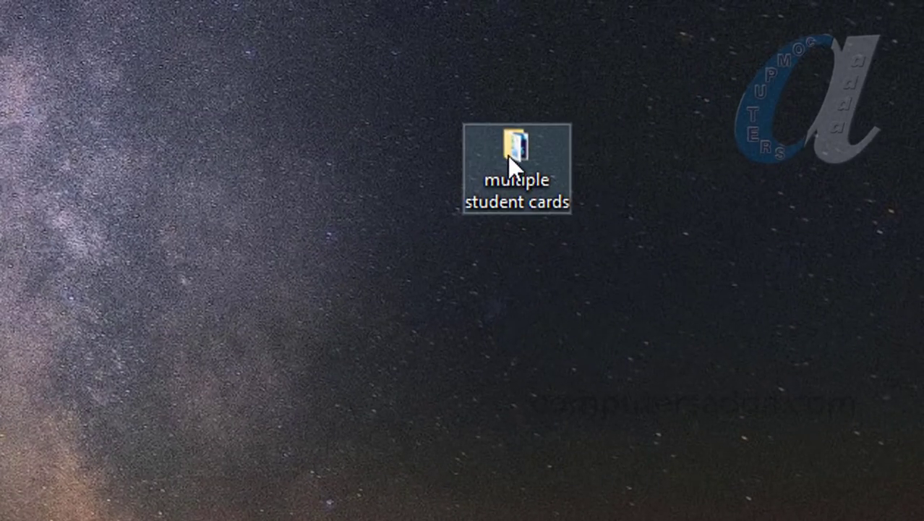
pyautogui.doubleClick(511, 156)
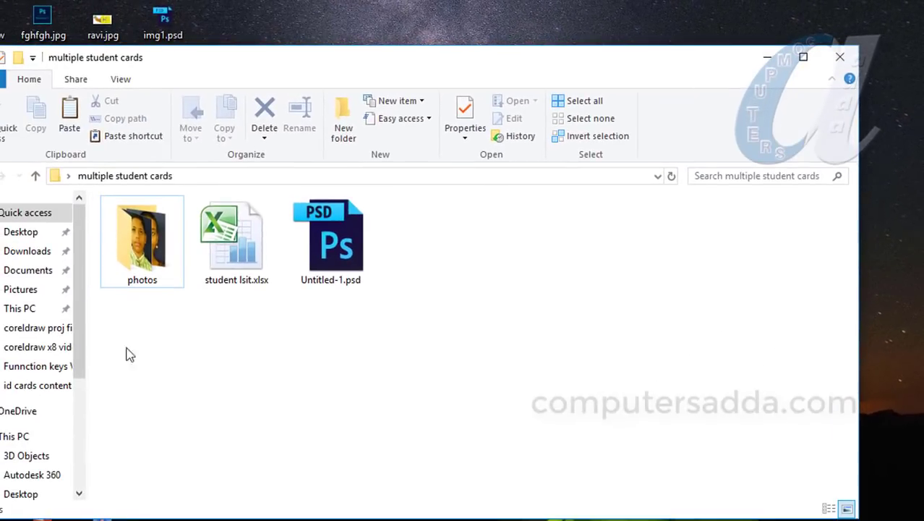
pyautogui.doubleClick(157, 242)
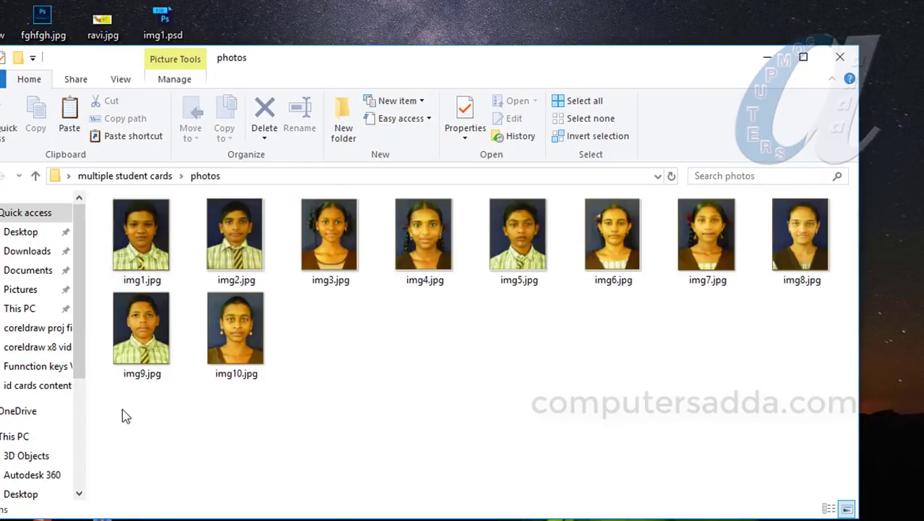
pyautogui.moveTo(114, 411)
pyautogui.mouseDown()
pyautogui.moveTo(812, 227)
pyautogui.moveTo(837, 206)
pyautogui.mouseUp()
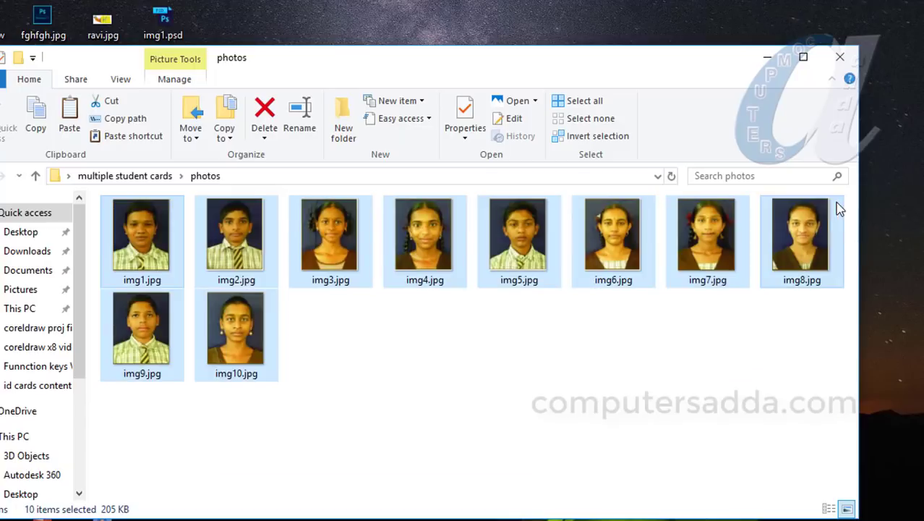
pyautogui.click(517, 378)
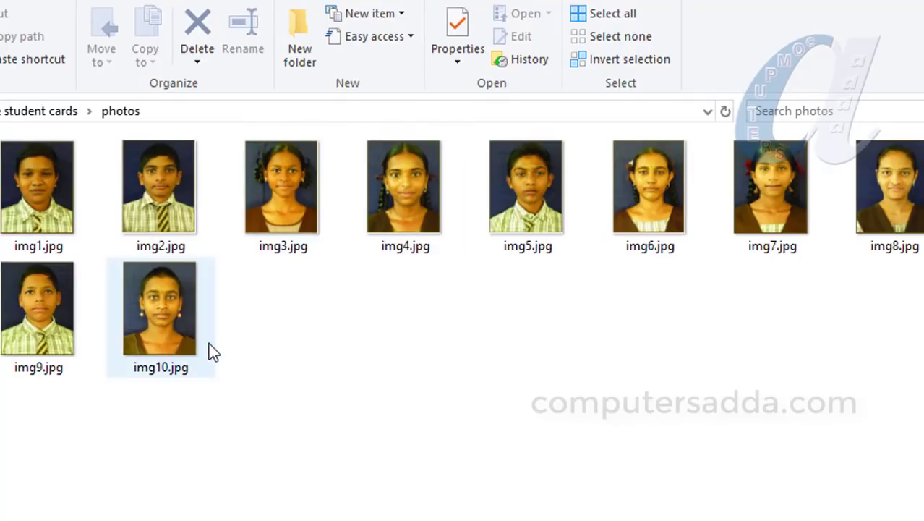
pyautogui.press('super+d')
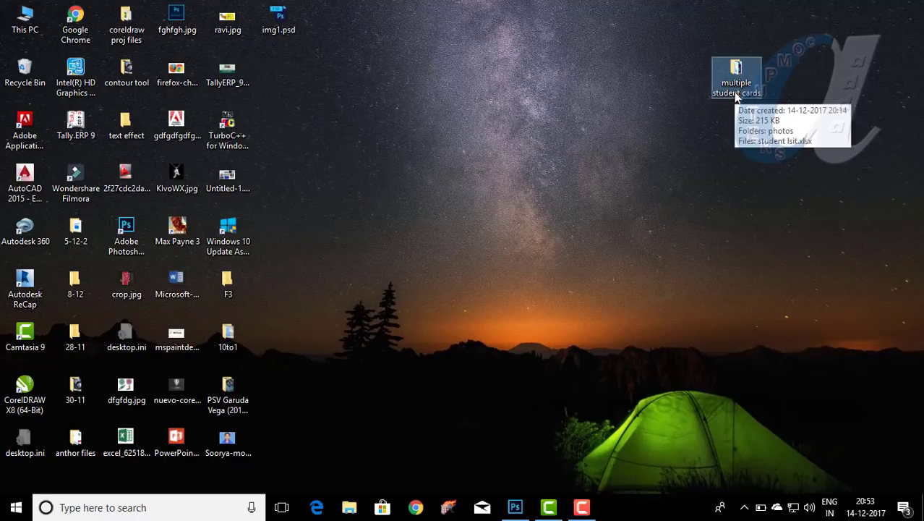
# Step: Open Untitled-1.psd from the multiple student cards folder after glancing into photos
pyautogui.doubleClick(735, 91)
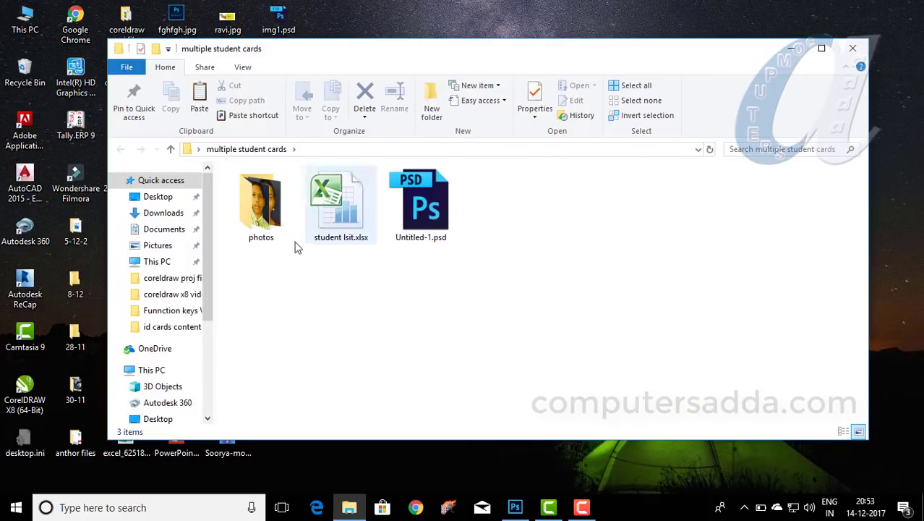
pyautogui.doubleClick(269, 202)
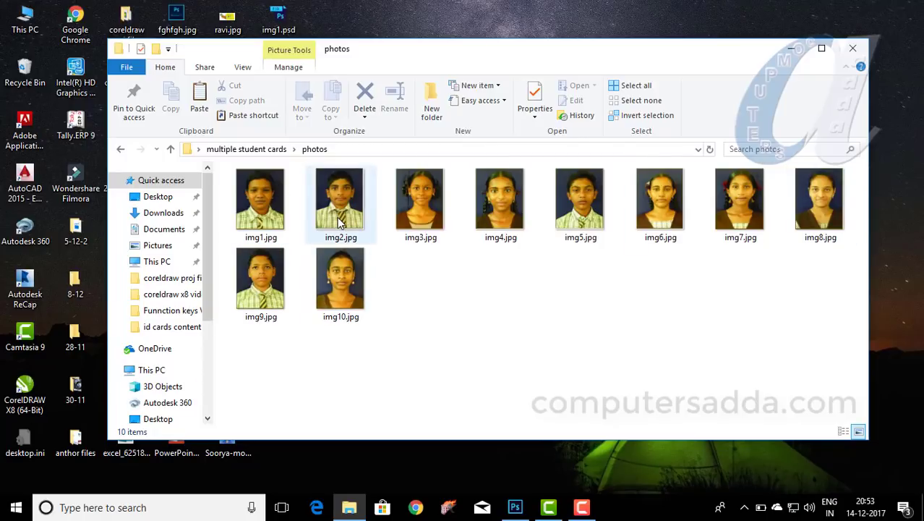
pyautogui.click(236, 148)
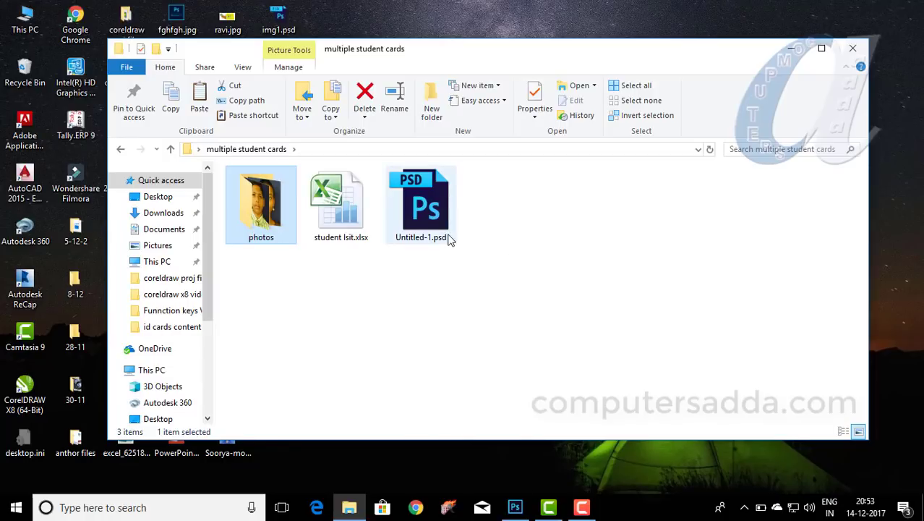
pyautogui.moveTo(423, 206)
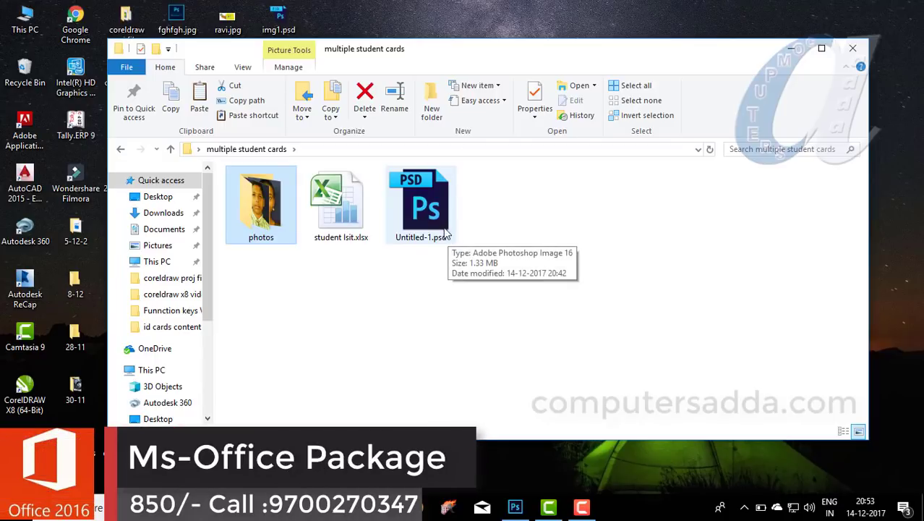
pyautogui.doubleClick(430, 213)
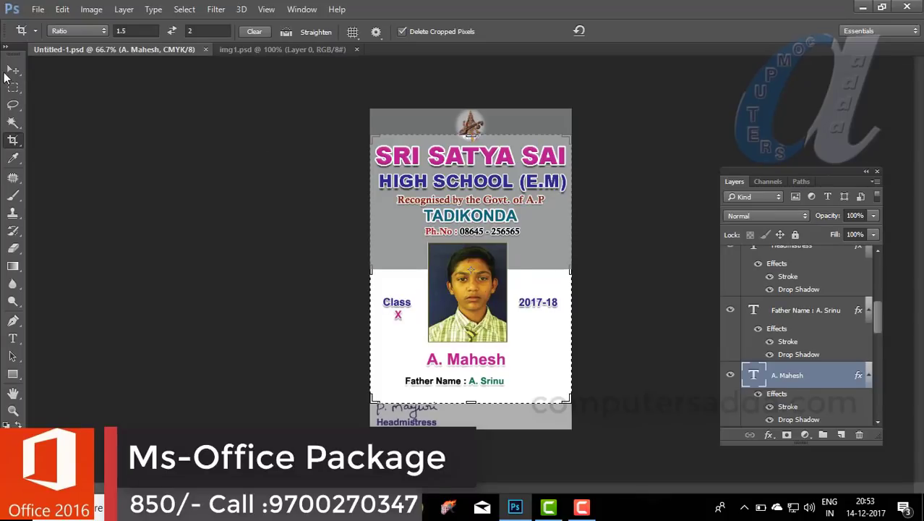
# Step: Switch to the Move tool to cancel the pending crop on the ID card
pyautogui.click(13, 70)
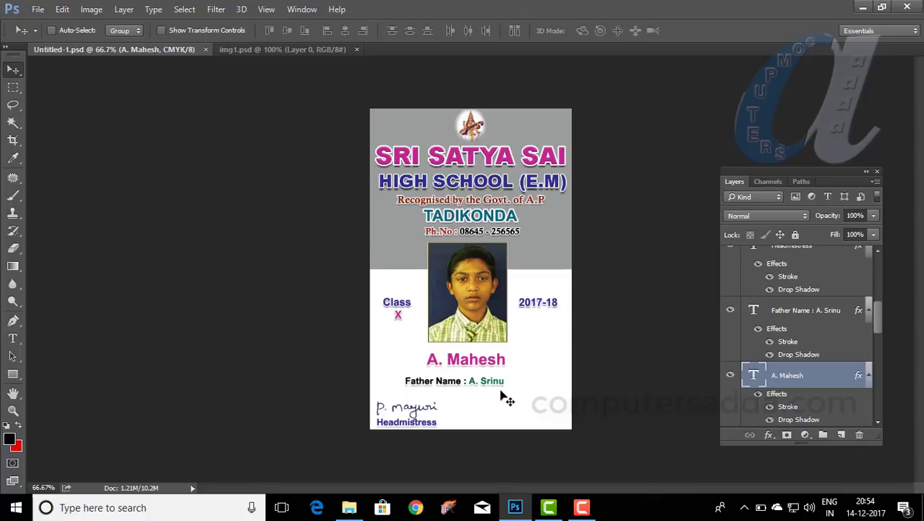
# Step: Replace the student's name with a centred 'name' placeholder under the photo
pyautogui.rightClick(458, 359)
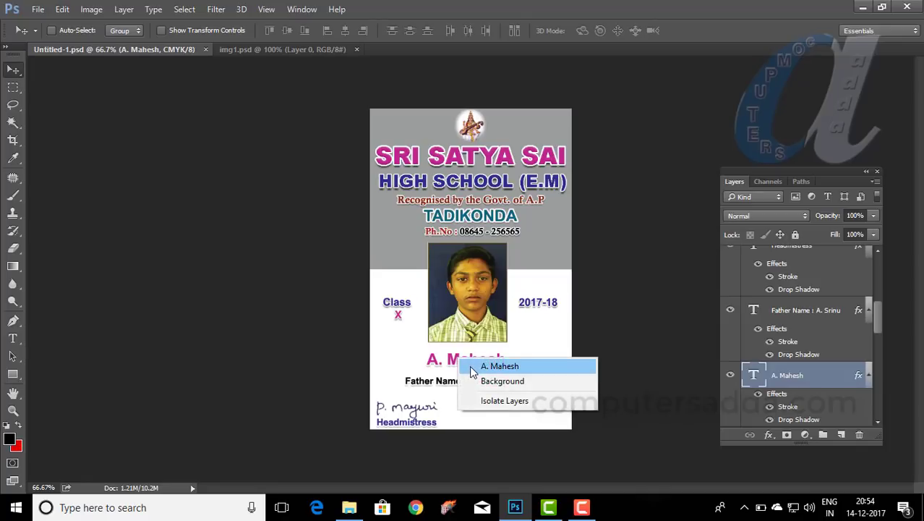
pyautogui.click(471, 368)
pyautogui.doubleClick(754, 261)
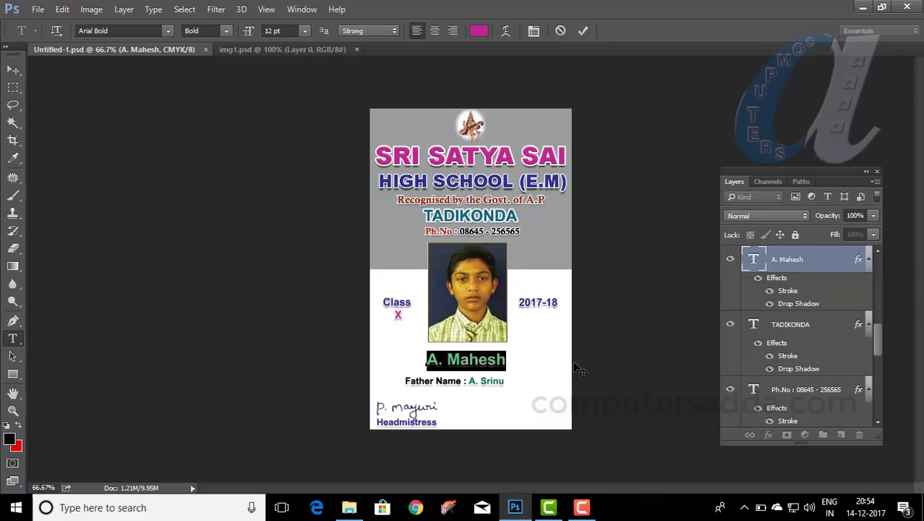
pyautogui.write('name')
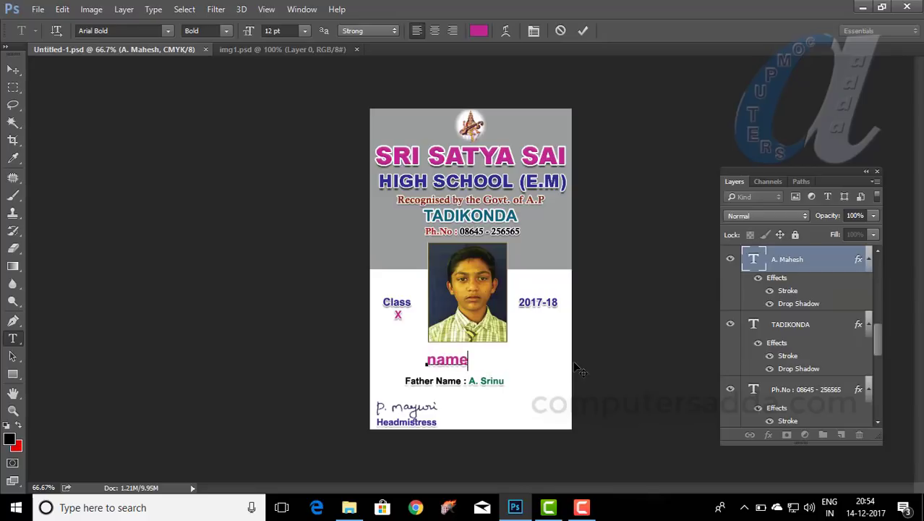
pyautogui.moveTo(502, 365)
pyautogui.mouseDown()
pyautogui.moveTo(526, 363)
pyautogui.moveTo(436, 360)
pyautogui.mouseUp()
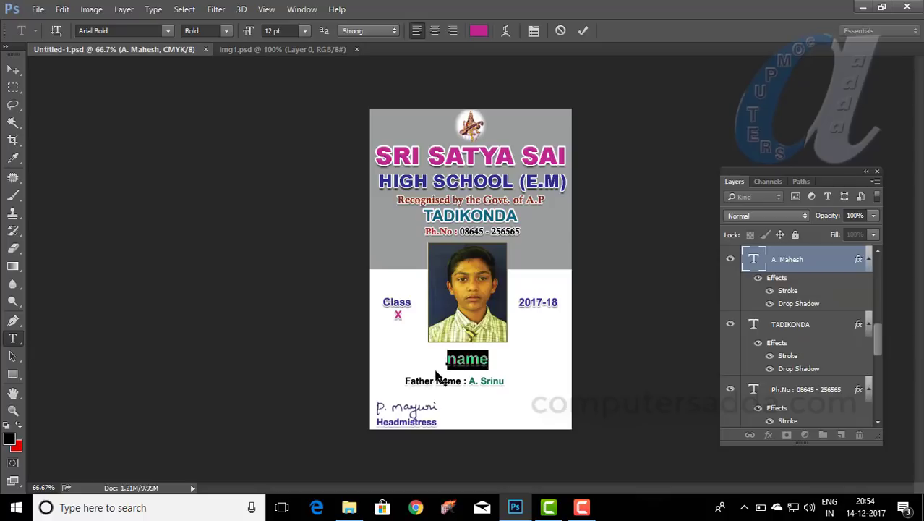
pyautogui.click(435, 31)
pyautogui.moveTo(506, 360); pyautogui.dragTo(520, 367)
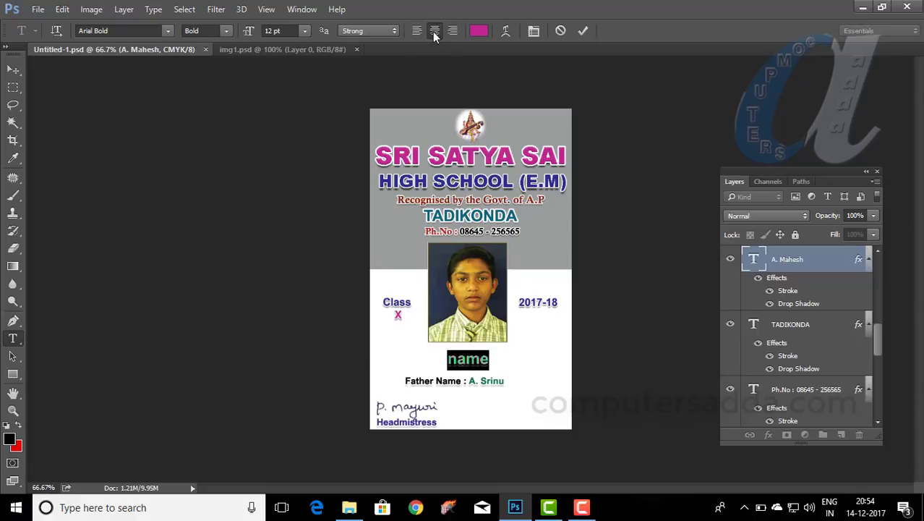
pyautogui.rightClick(441, 381)
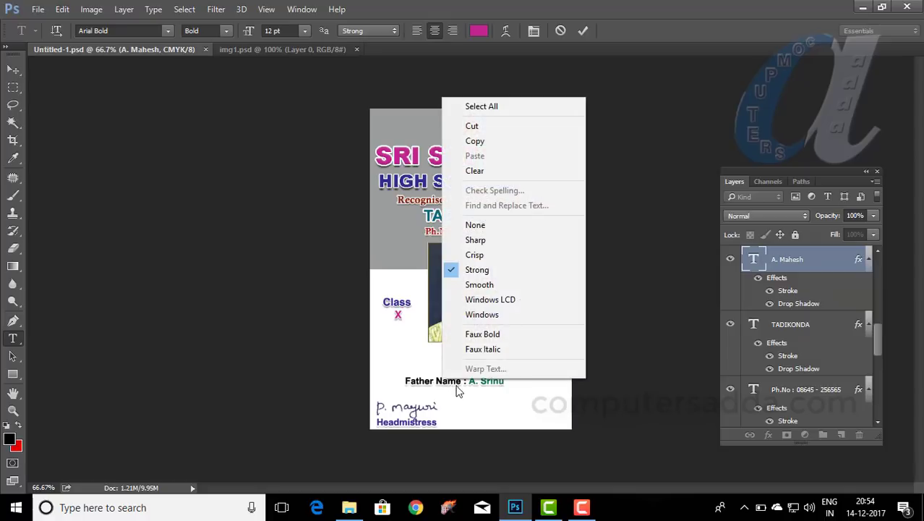
pyautogui.click(788, 333)
pyautogui.press('v')
pyautogui.click(788, 325)
# Step: Delete the father's actual name and add a copied 'fname' text after 'Father Name :'
pyautogui.rightClick(442, 390)
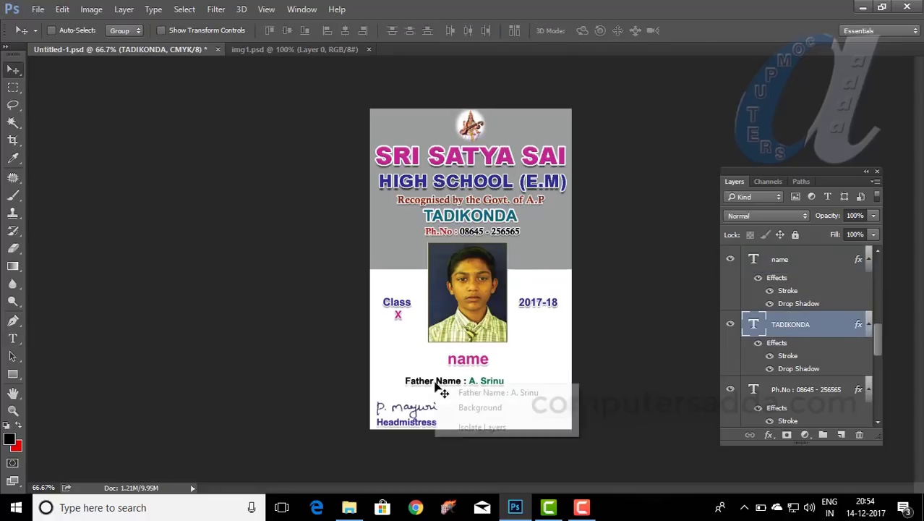
pyautogui.click(448, 393)
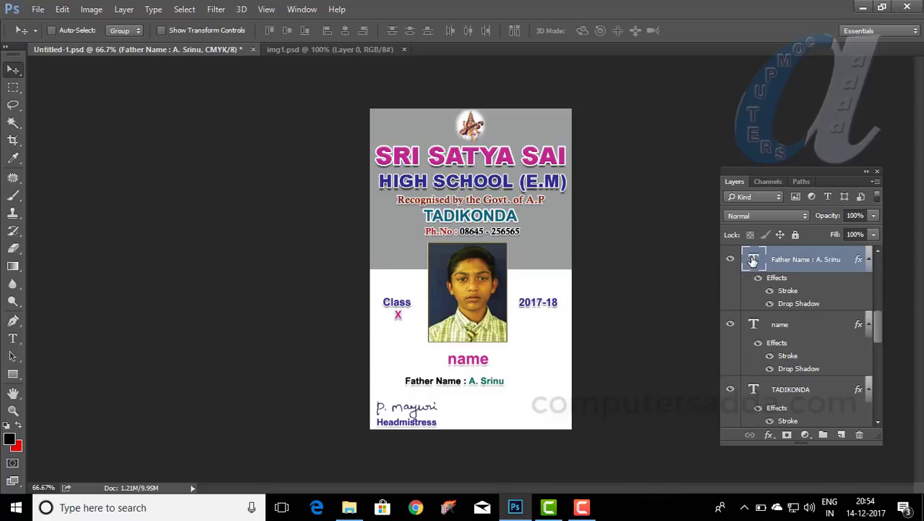
pyautogui.doubleClick(752, 260)
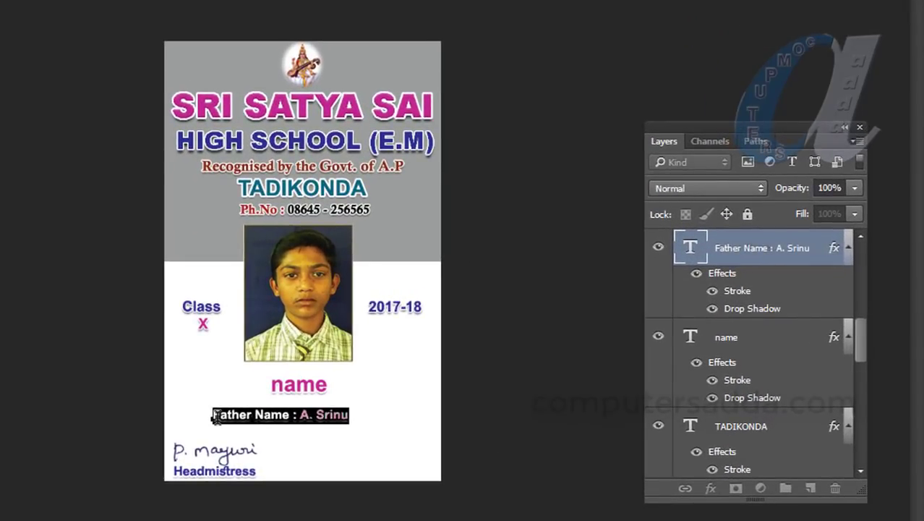
pyautogui.moveTo(299, 415); pyautogui.dragTo(370, 416)
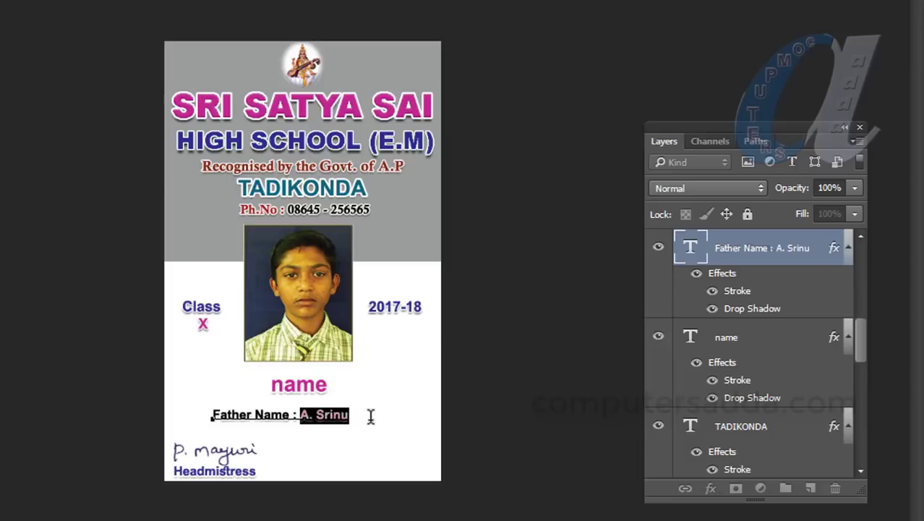
pyautogui.press('BackSpace')
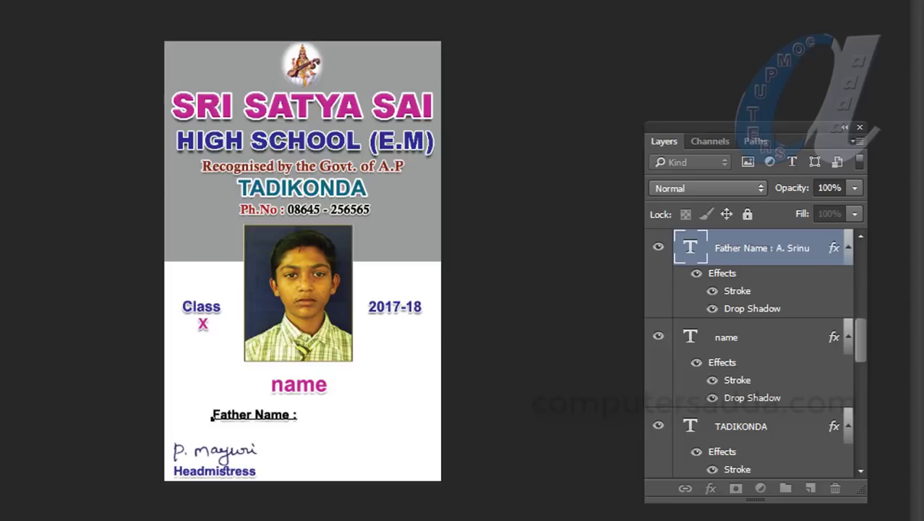
pyautogui.hotkey('ctrl', 'Return')
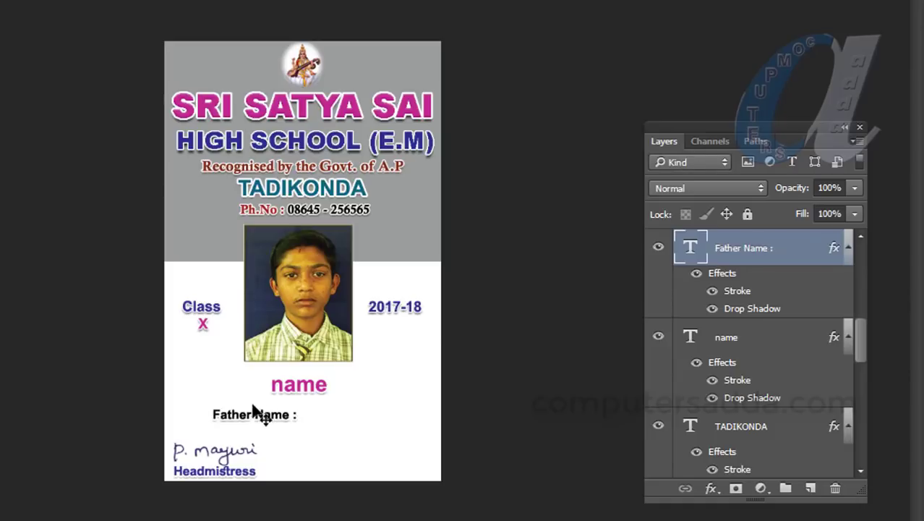
pyautogui.moveTo(248, 422); pyautogui.dragTo(340, 424)
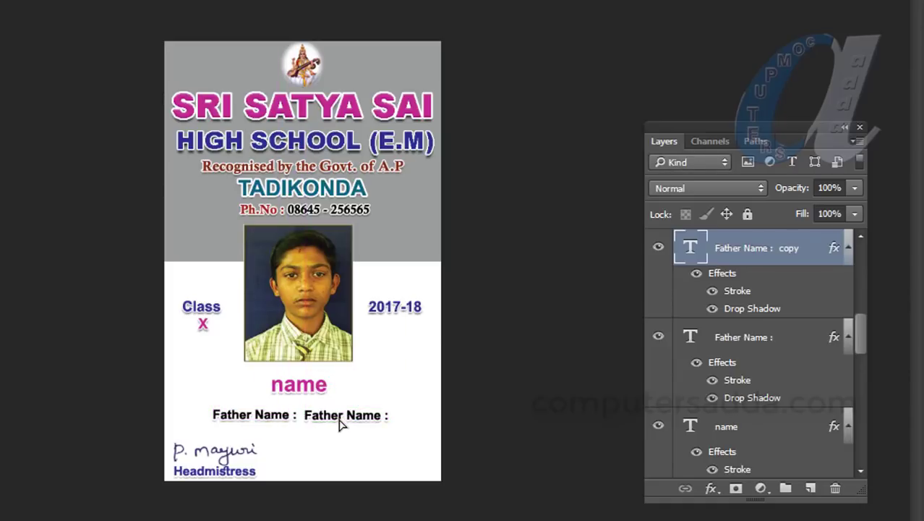
pyautogui.doubleClick(695, 249)
pyautogui.write('f')
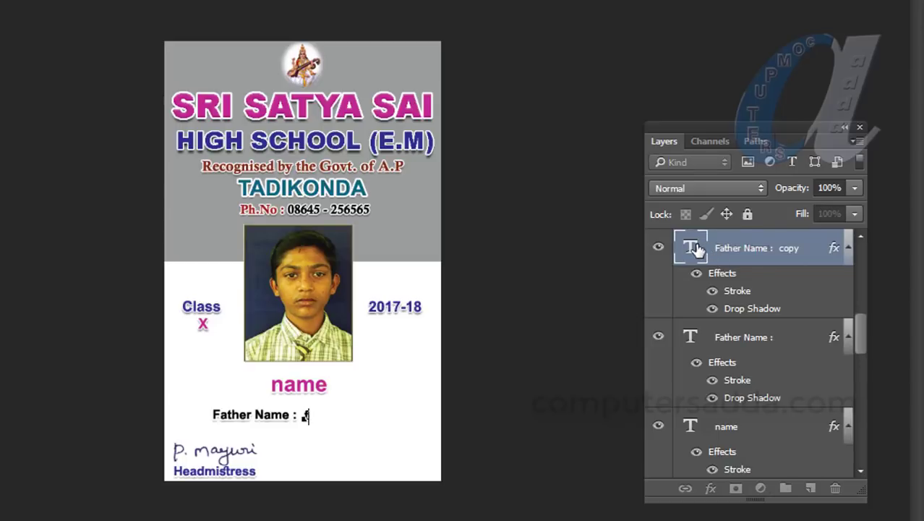
pyautogui.write('name')
pyautogui.hotkey('ctrl', 'Return')
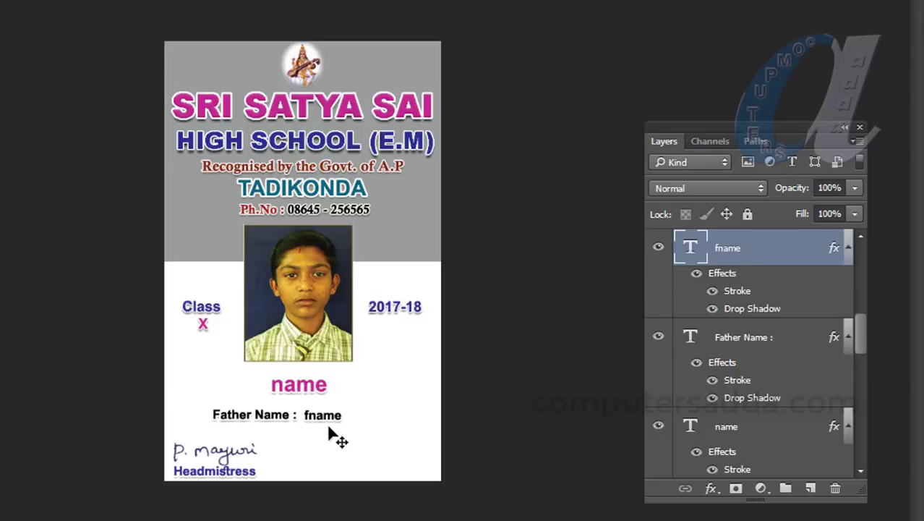
# Step: Delete the X value from the Class text, leaving only the 'Class' label
pyautogui.rightClick(200, 309)
pyautogui.click(221, 322)
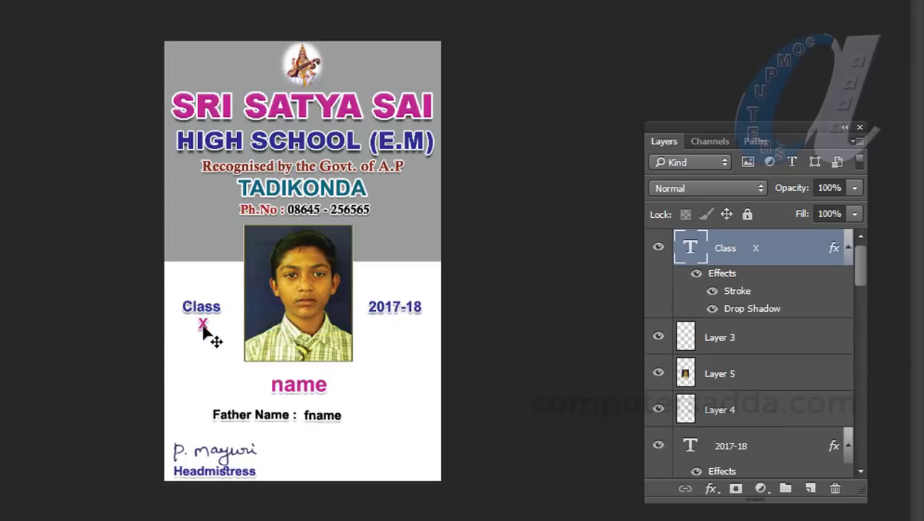
pyautogui.doubleClick(690, 247)
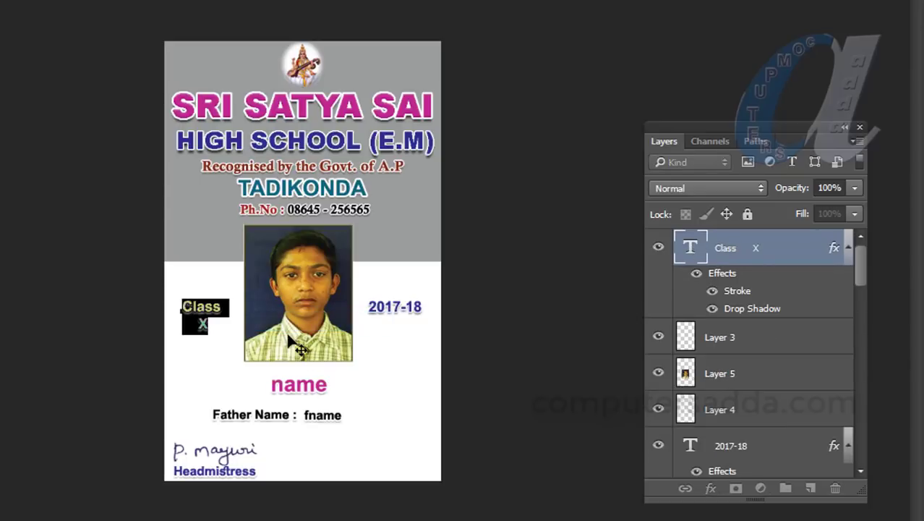
pyautogui.doubleClick(201, 324)
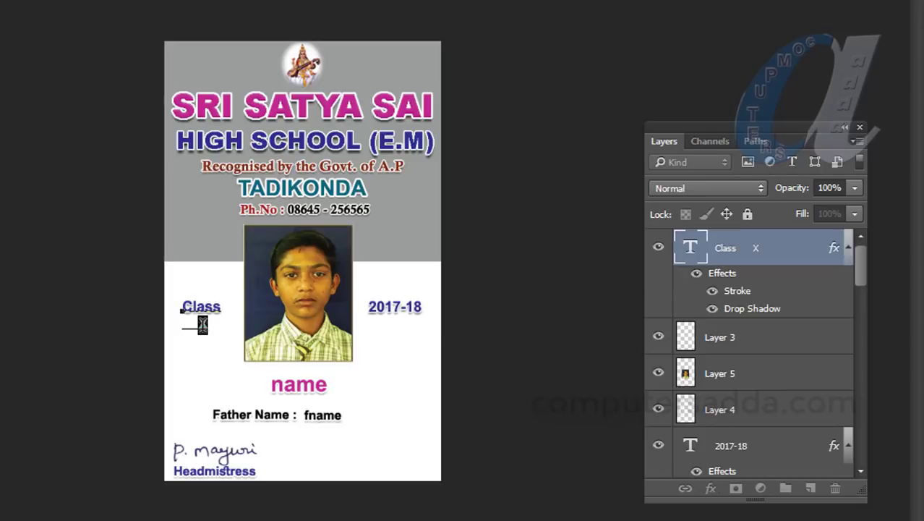
pyautogui.press('BackSpace')
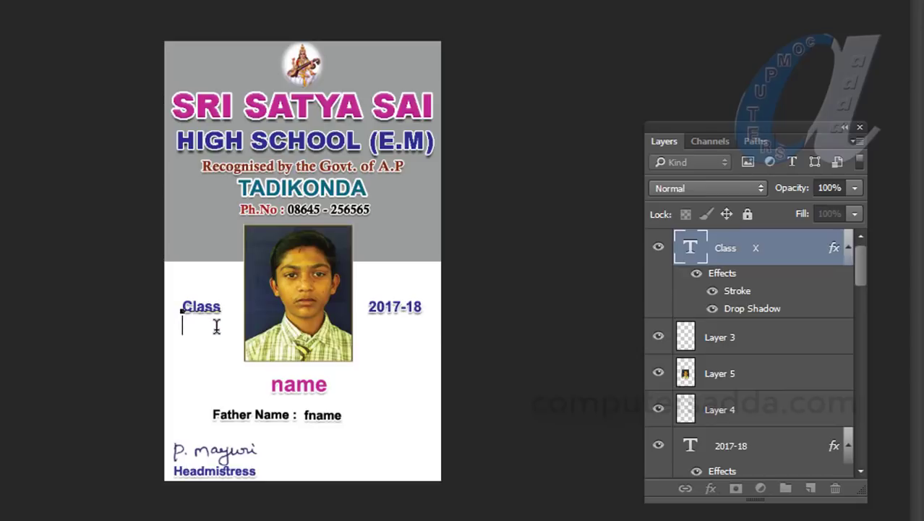
pyautogui.hotkey('ctrl', 'Return')
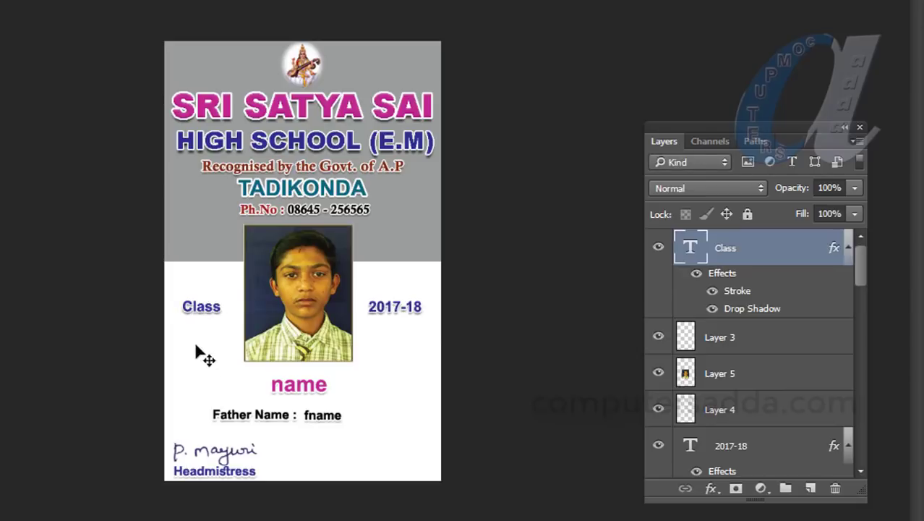
# Step: Duplicate Class below as a centred 'c' placeholder coloured red cd123e
pyautogui.moveTo(223, 319); pyautogui.dragTo(213, 337)
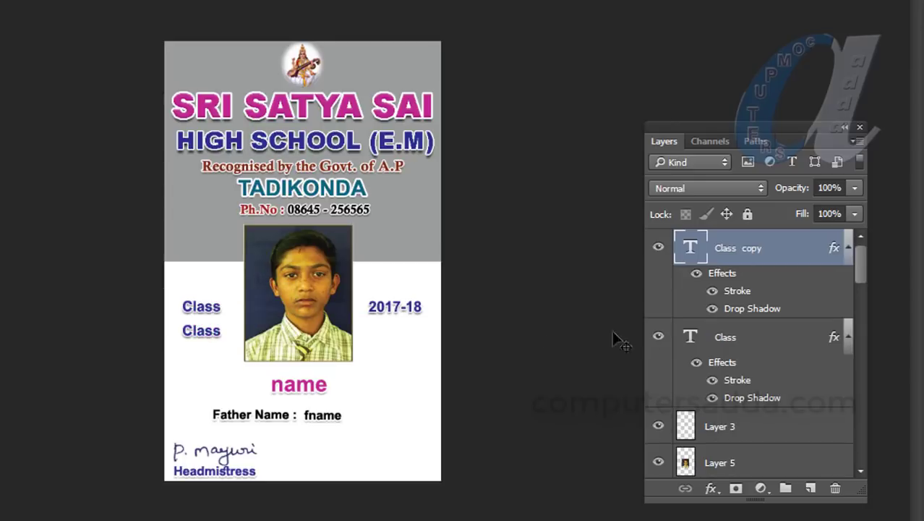
pyautogui.doubleClick(690, 247)
pyautogui.press('BackSpace')
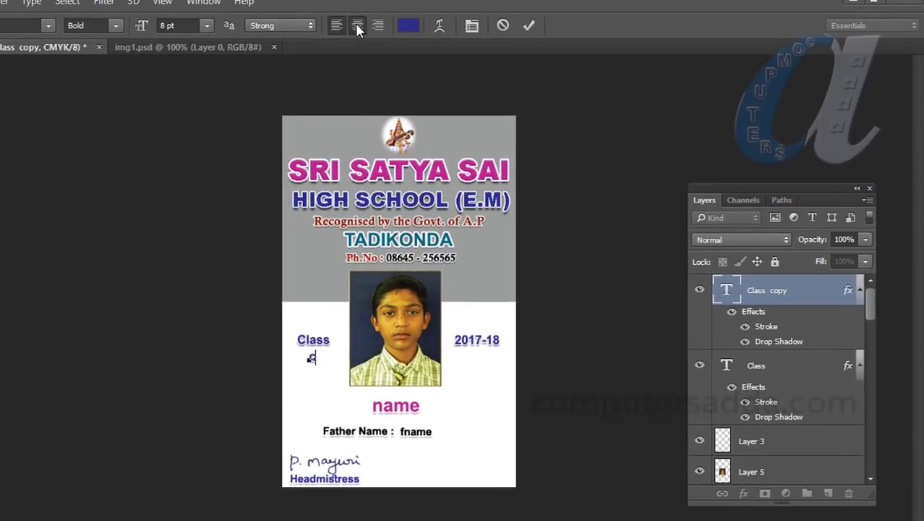
pyautogui.click(358, 27)
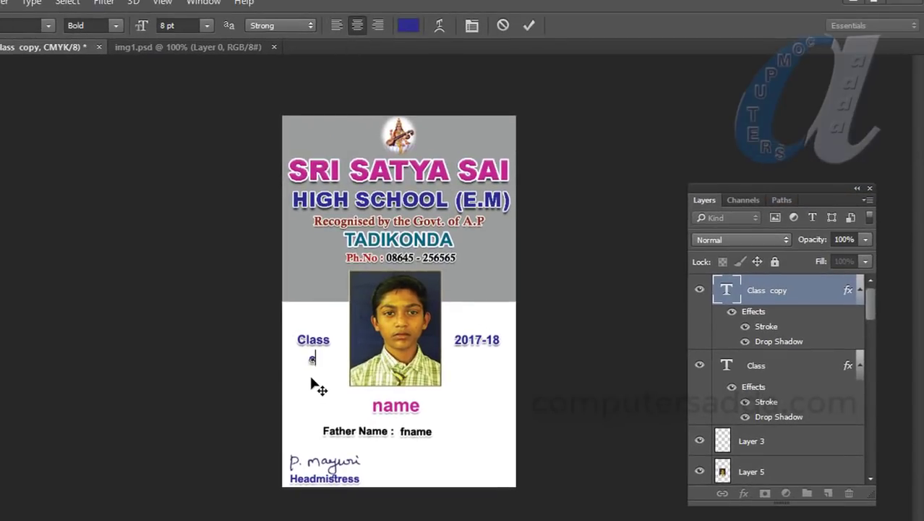
pyautogui.moveTo(316, 356); pyautogui.dragTo(300, 356)
pyautogui.click(408, 25)
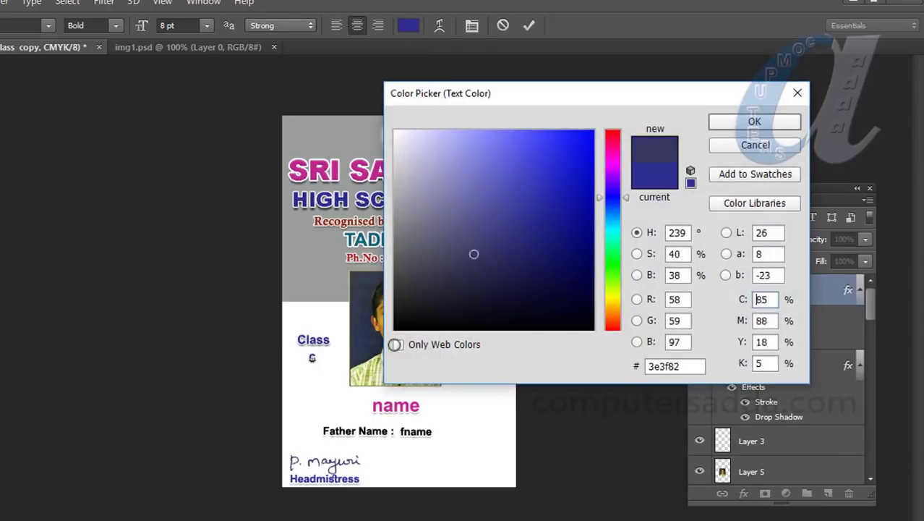
pyautogui.moveTo(472, 251); pyautogui.dragTo(397, 330)
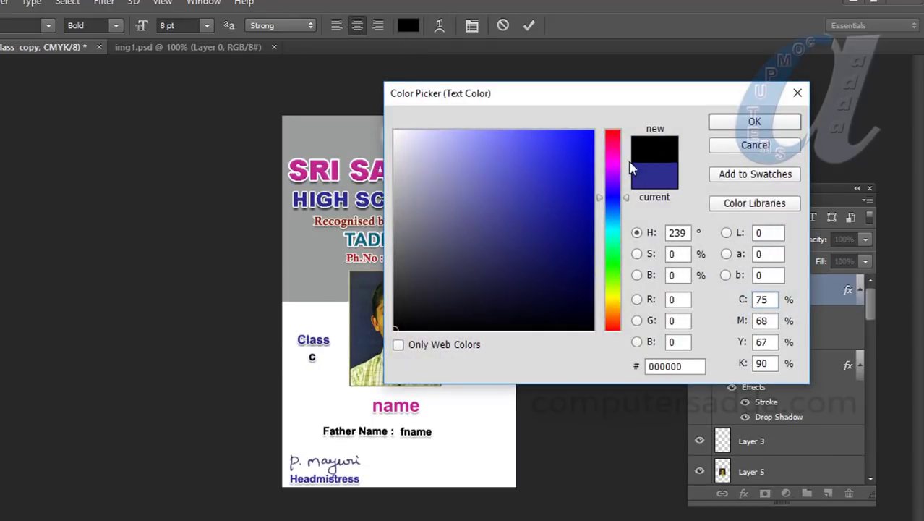
pyautogui.click(613, 137)
pyautogui.click(576, 170)
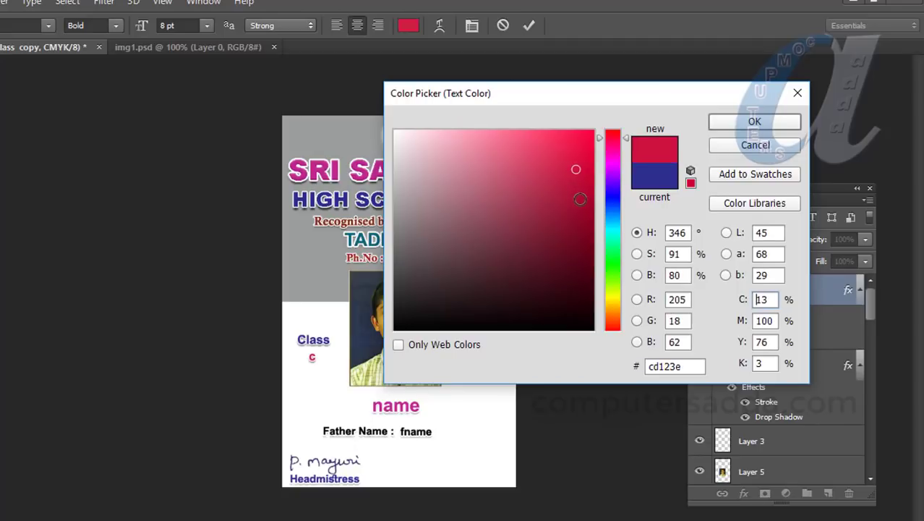
pyautogui.click(737, 120)
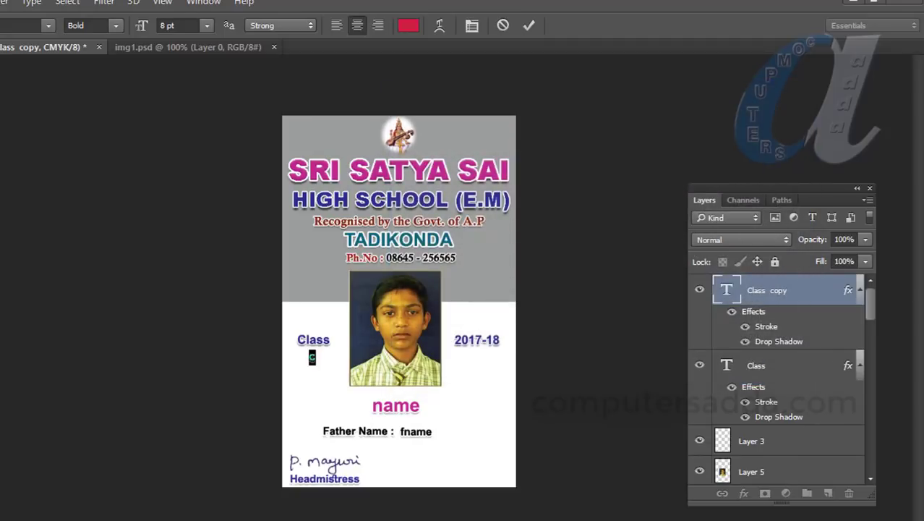
pyautogui.hotkey('ctrl', 'Return')
pyautogui.press('v')
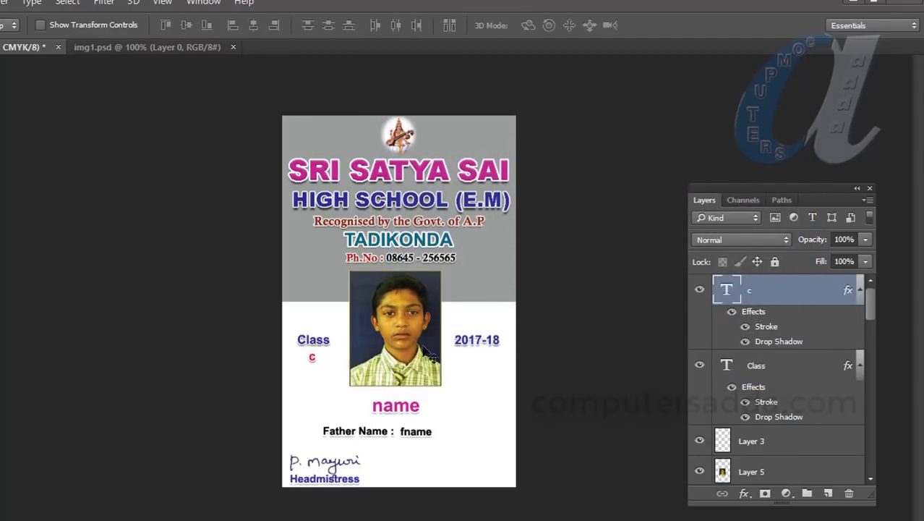
# Step: Delete the sample student photo and its old photo frame from the card
pyautogui.moveTo(391, 318); pyautogui.dragTo(403, 328)
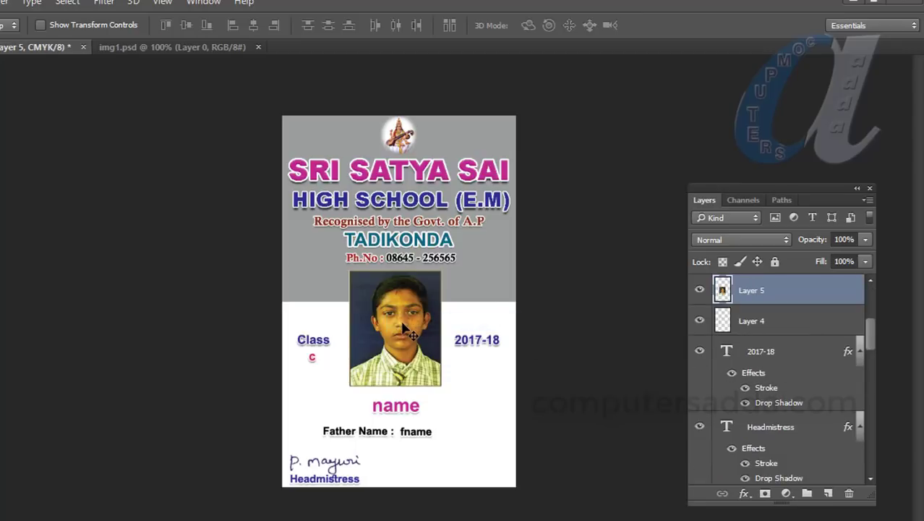
pyautogui.press('Delete')
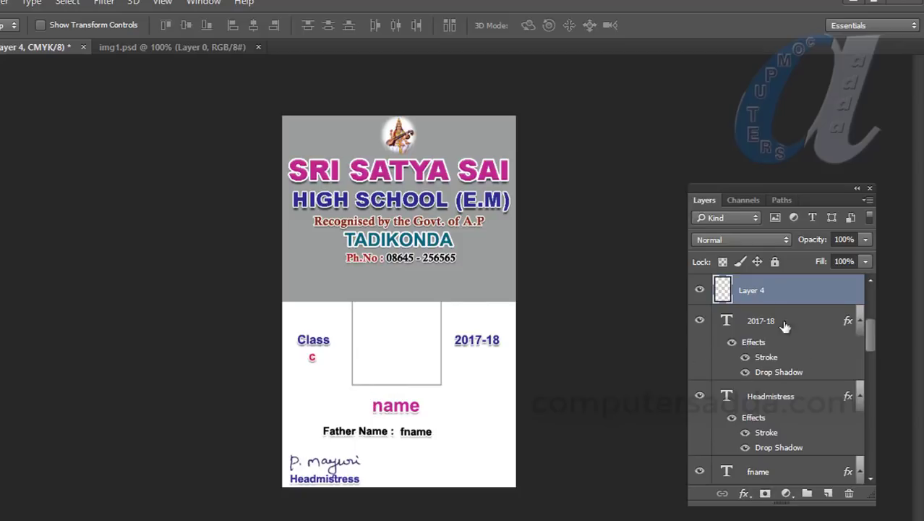
pyautogui.moveTo(357, 391); pyautogui.dragTo(325, 417)
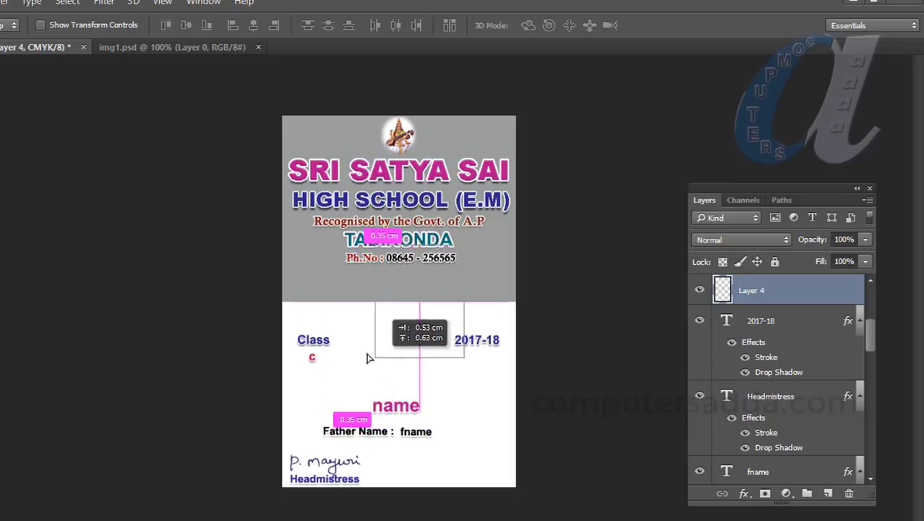
pyautogui.moveTo(324, 417)
pyautogui.mouseDown()
pyautogui.moveTo(340, 454)
pyautogui.moveTo(358, 386)
pyautogui.mouseUp()
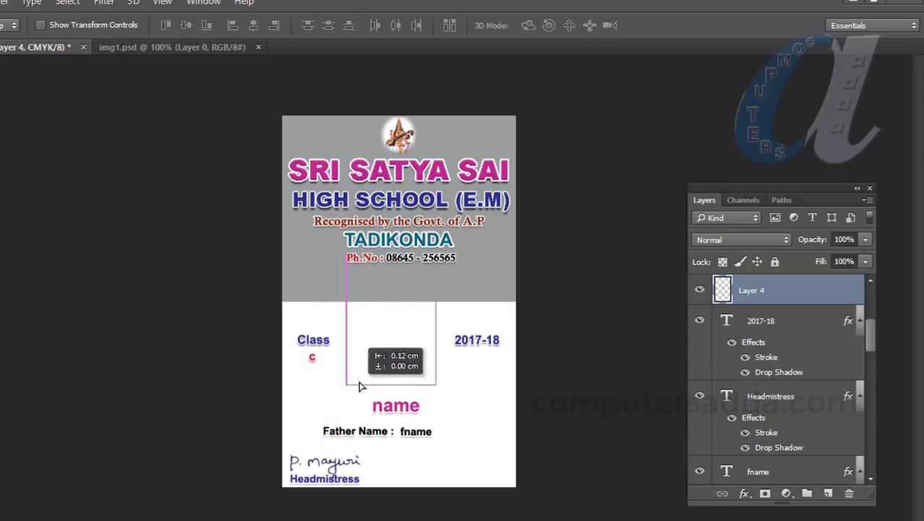
pyautogui.press('Delete')
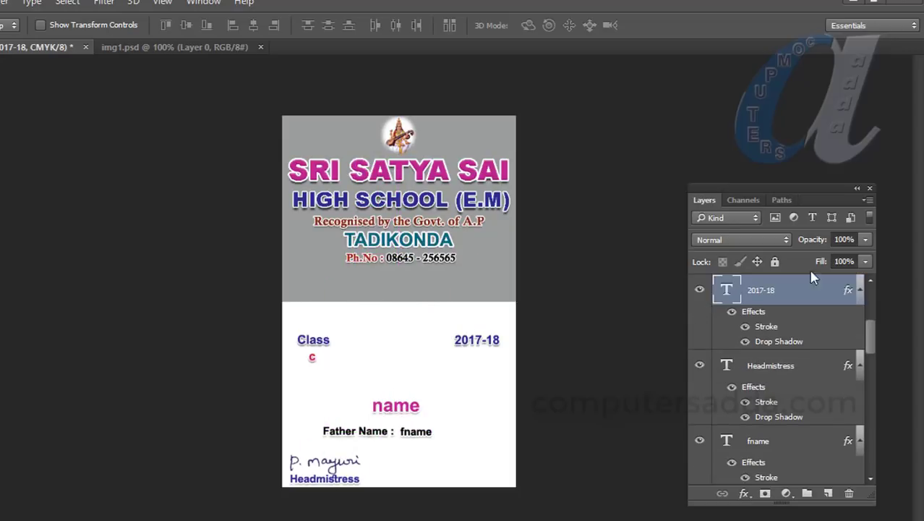
# Step: Add a new empty layer and draw a rectangular marquee over the photo area
pyautogui.click(829, 494)
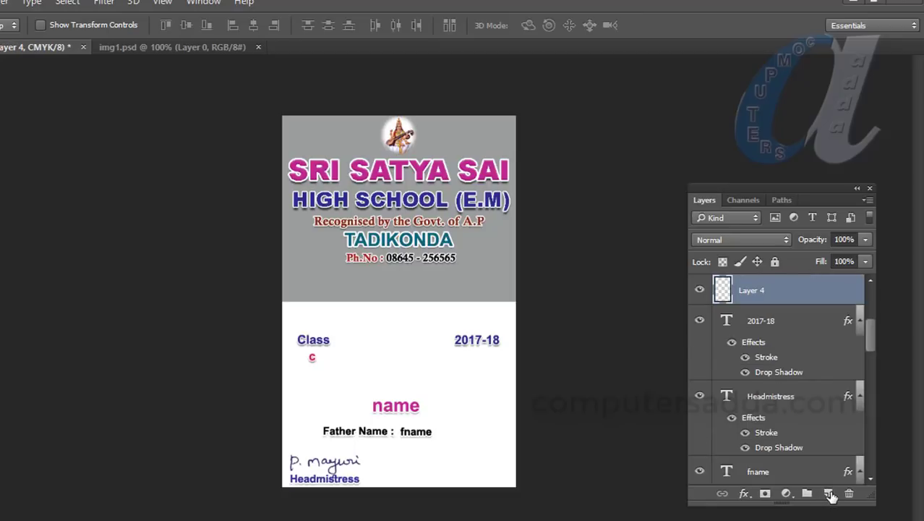
pyautogui.press('m')
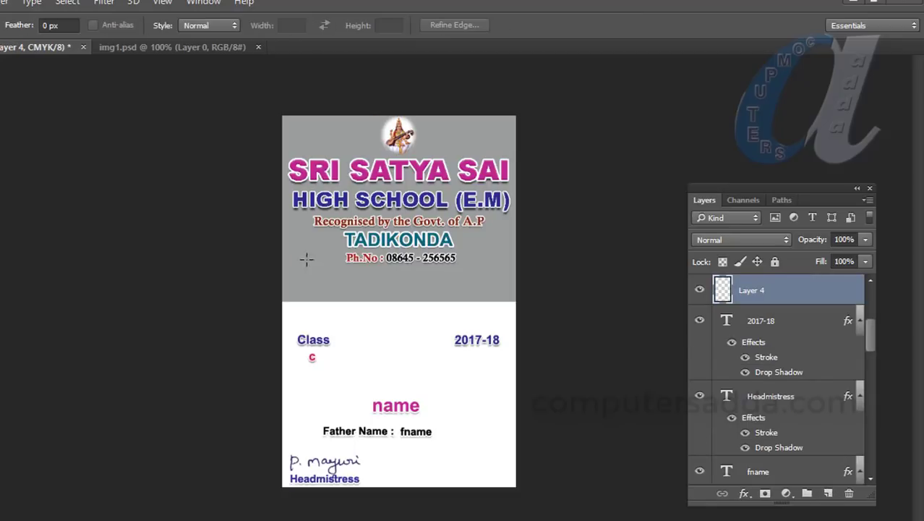
pyautogui.moveTo(353, 269); pyautogui.dragTo(439, 391)
# Step: Stroke the photo rectangle with a 5 px border in the header's grey (9a9d9d)
pyautogui.click(47, 8)
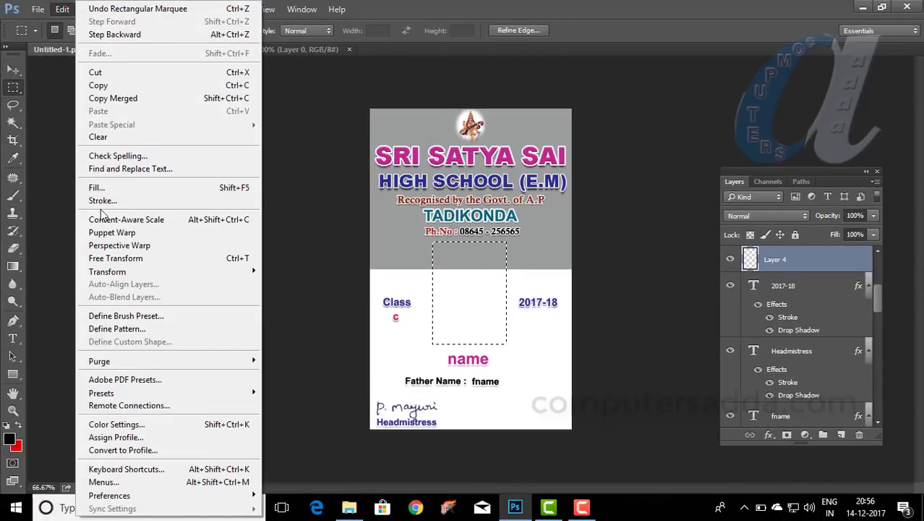
pyautogui.click(104, 203)
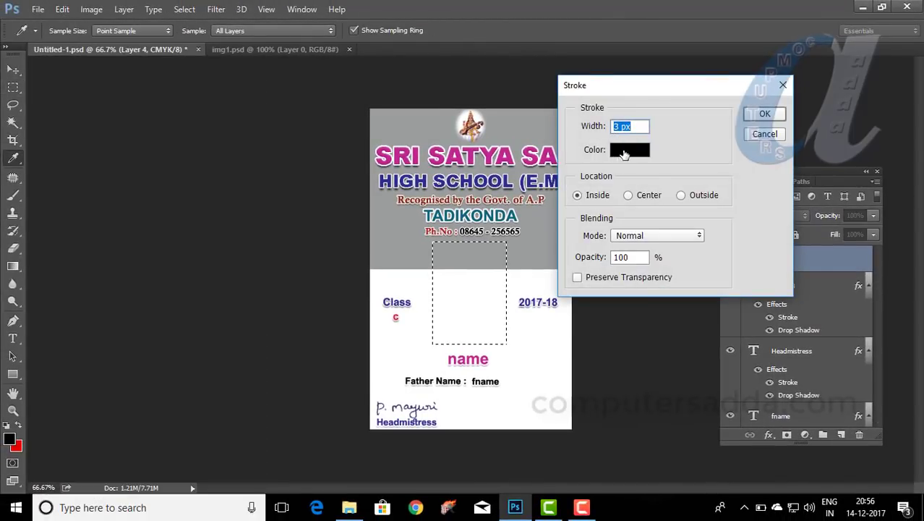
pyautogui.click(622, 152)
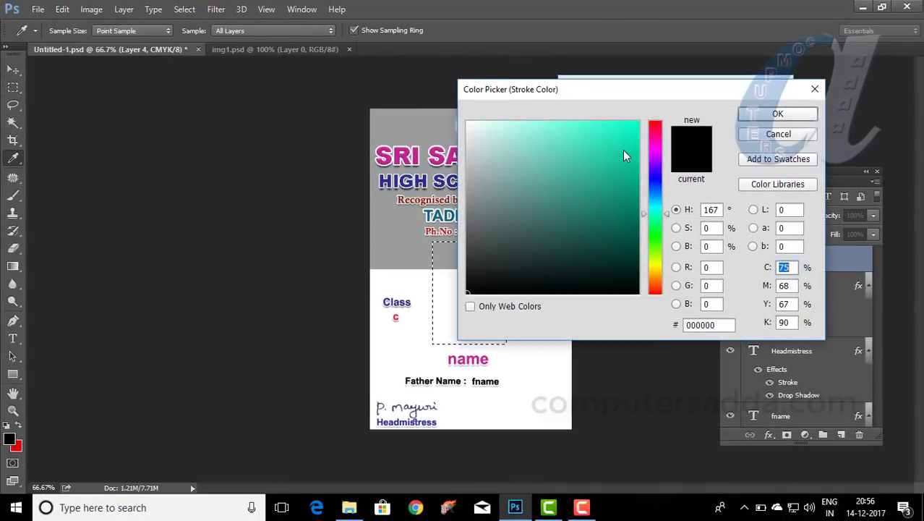
pyautogui.click(390, 232)
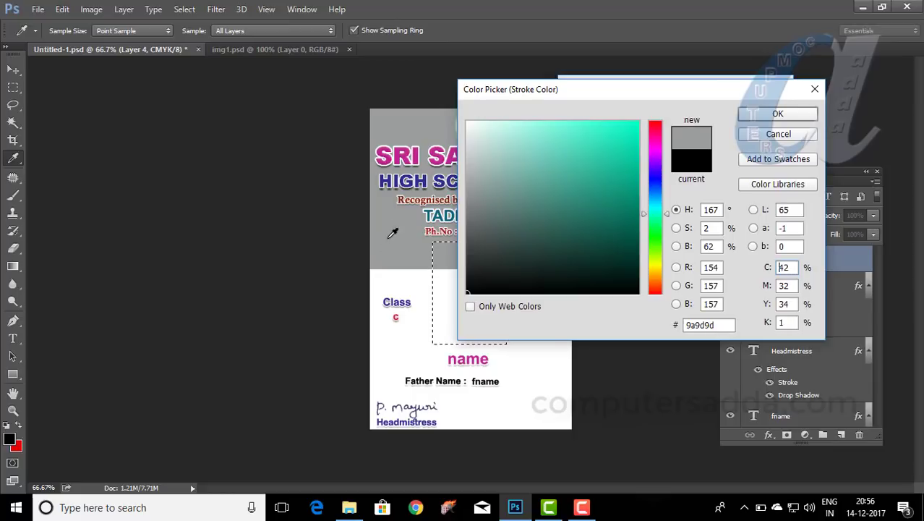
pyautogui.click(771, 115)
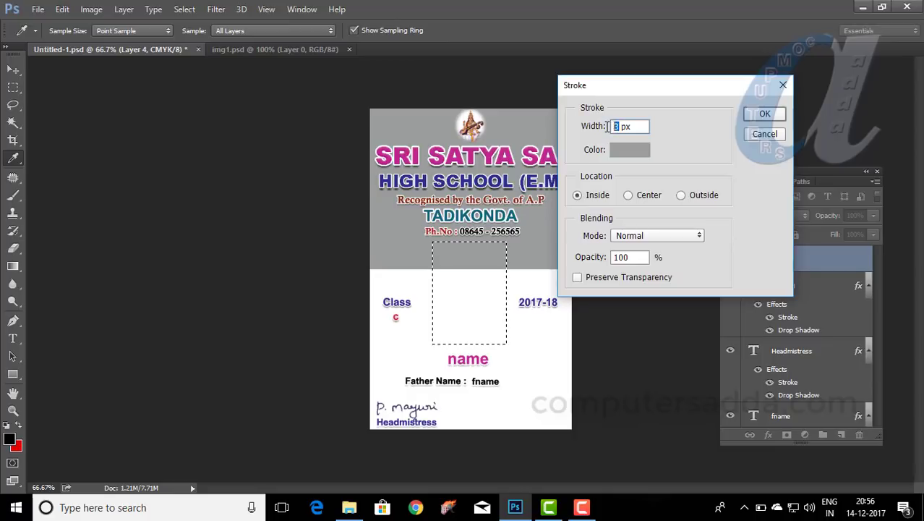
pyautogui.write('5')
pyautogui.click(764, 115)
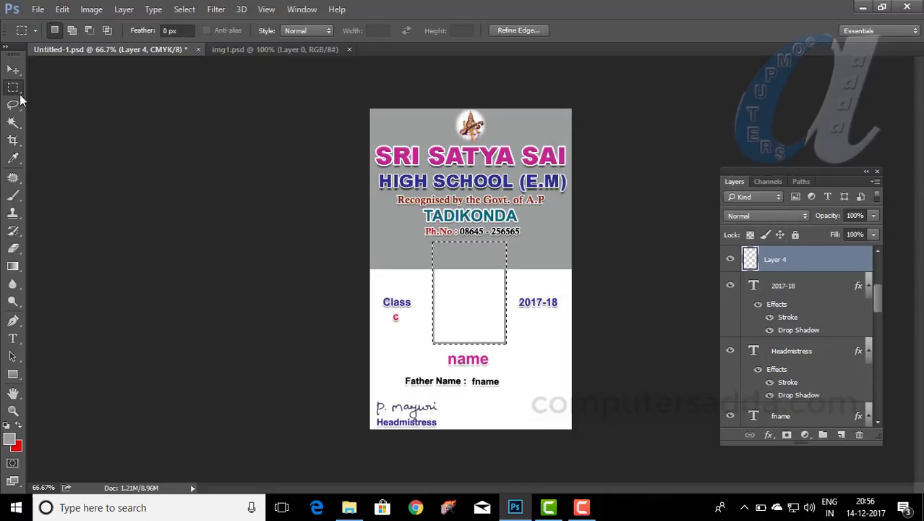
pyautogui.click(13, 71)
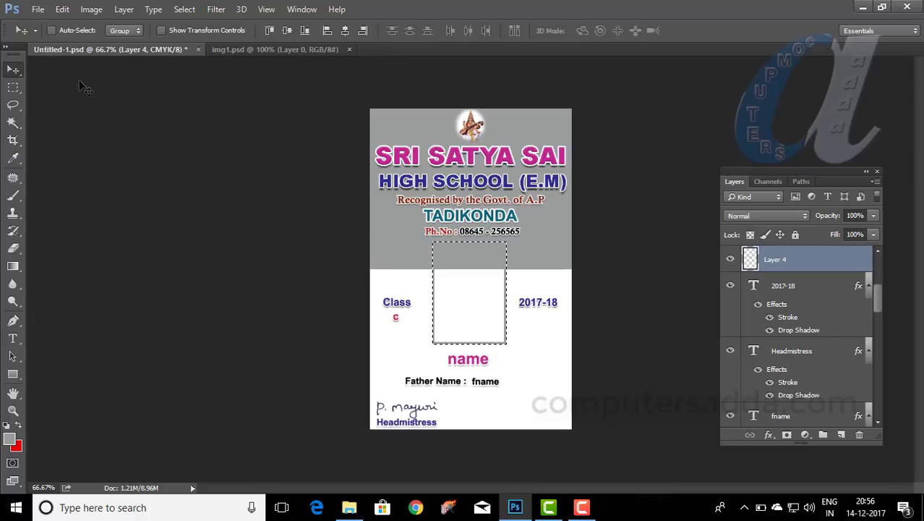
# Step: Deselect, then stretch the photo frame wider and taller so its top meets the header
pyautogui.hotkey('ctrl', 'd')
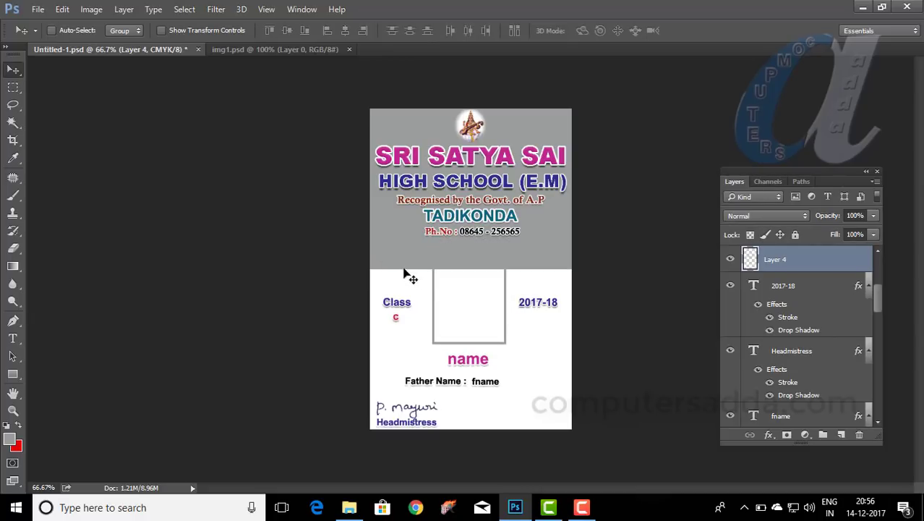
pyautogui.hotkey('ctrl', 't')
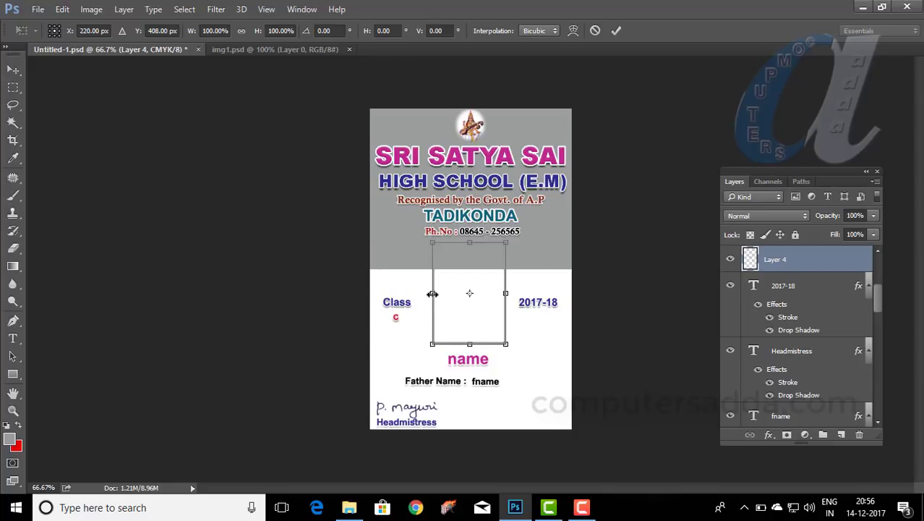
pyautogui.moveTo(432, 293); pyautogui.dragTo(426, 293)
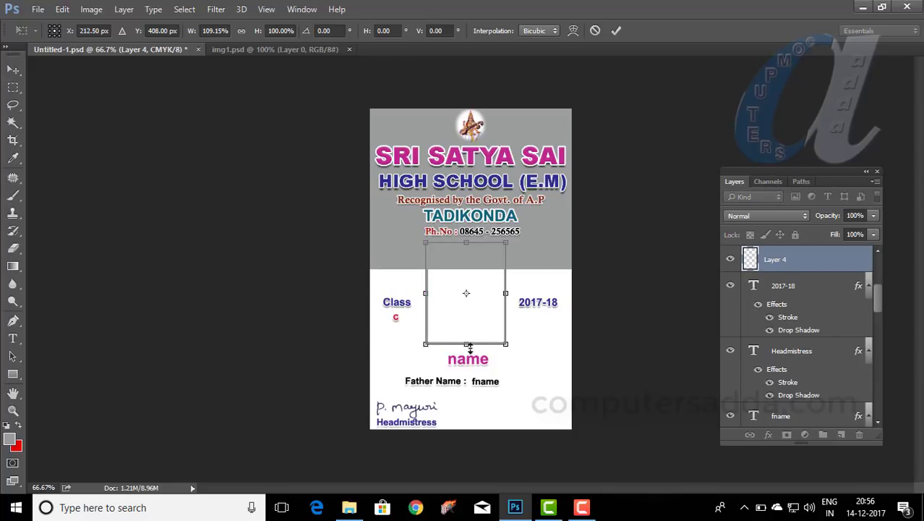
pyautogui.moveTo(467, 240); pyautogui.dragTo(467, 232)
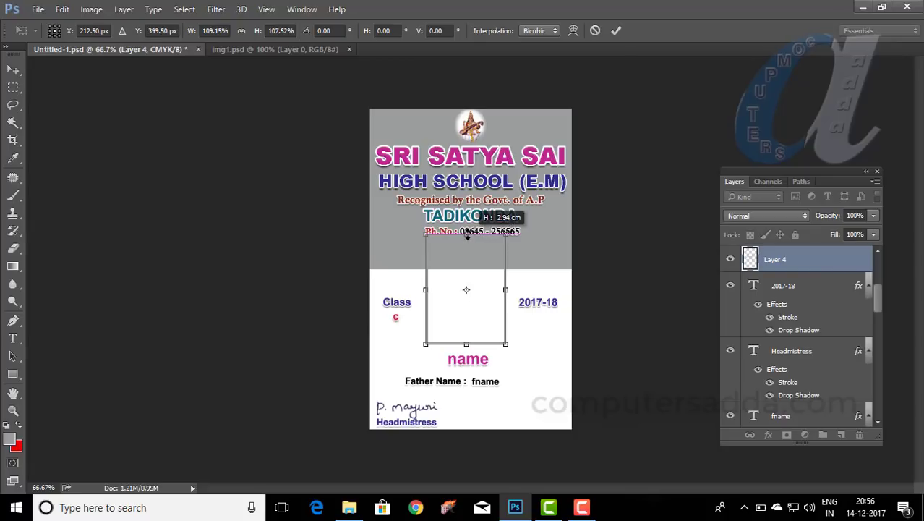
pyautogui.press('Down')
pyautogui.press('Down')
pyautogui.press('Down')
pyautogui.press('Down')
pyautogui.press('Down')
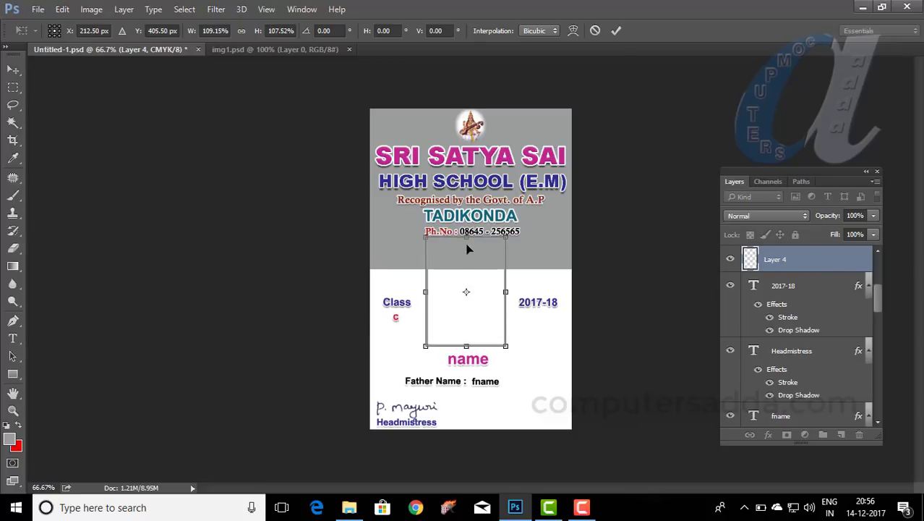
pyautogui.press('Down')
pyautogui.press('Down')
pyautogui.press('Down')
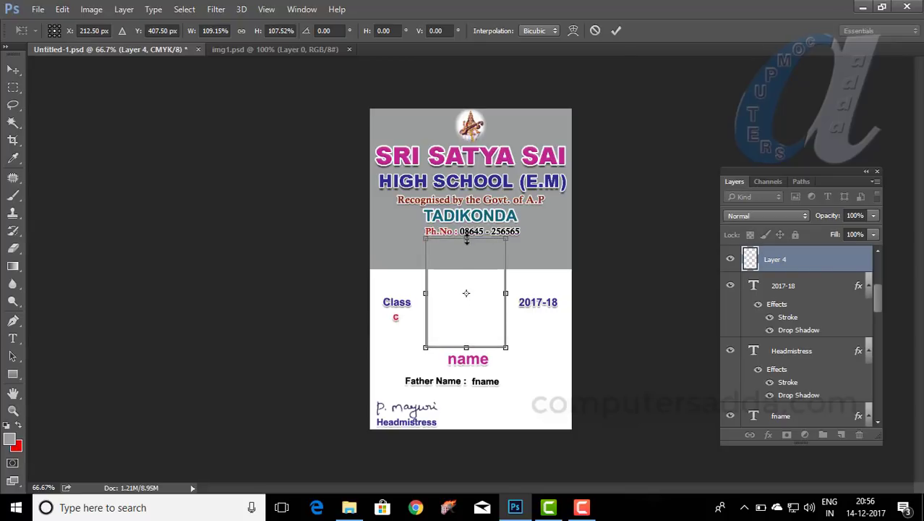
pyautogui.press('Return')
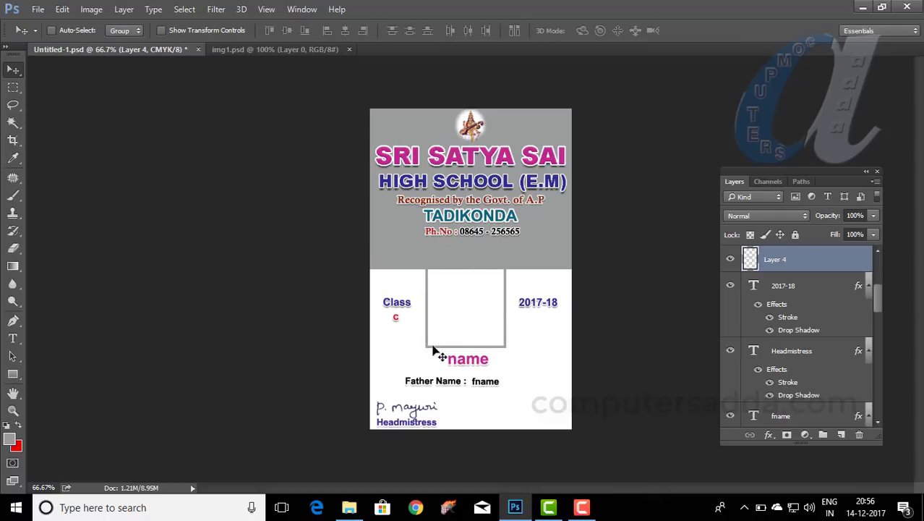
pyautogui.moveTo(433, 352); pyautogui.dragTo(434, 352)
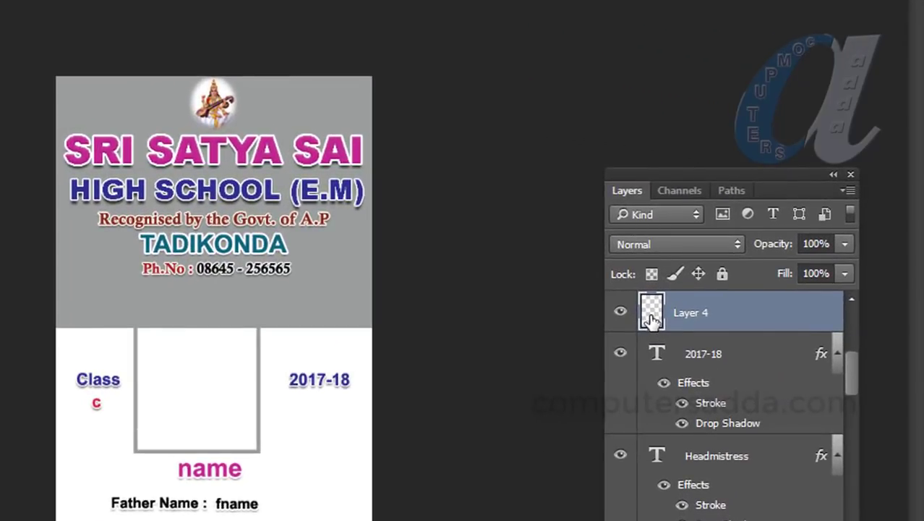
# Step: Rename the photo frame's layer (Layer 4) to 'photo'
pyautogui.rightClick(252, 457)
pyautogui.click(334, 468)
pyautogui.doubleClick(690, 313)
pyautogui.write('P')
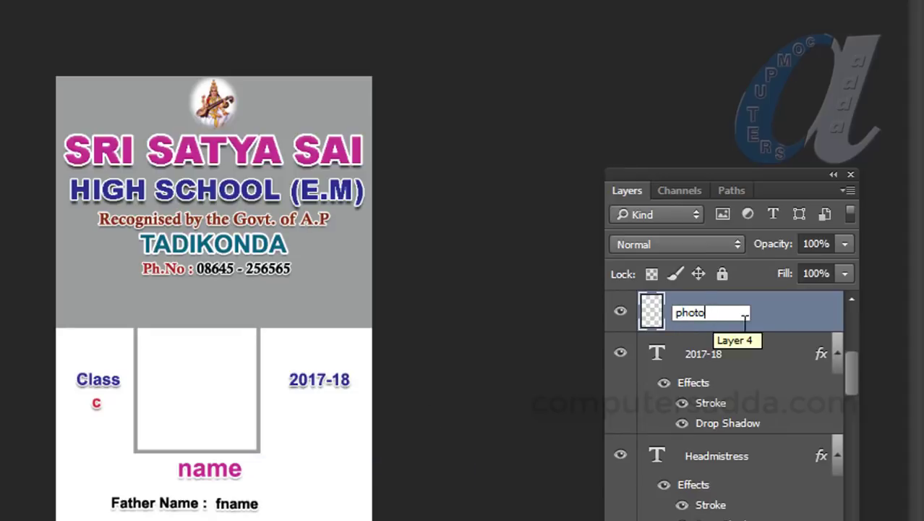
pyautogui.press('Return')
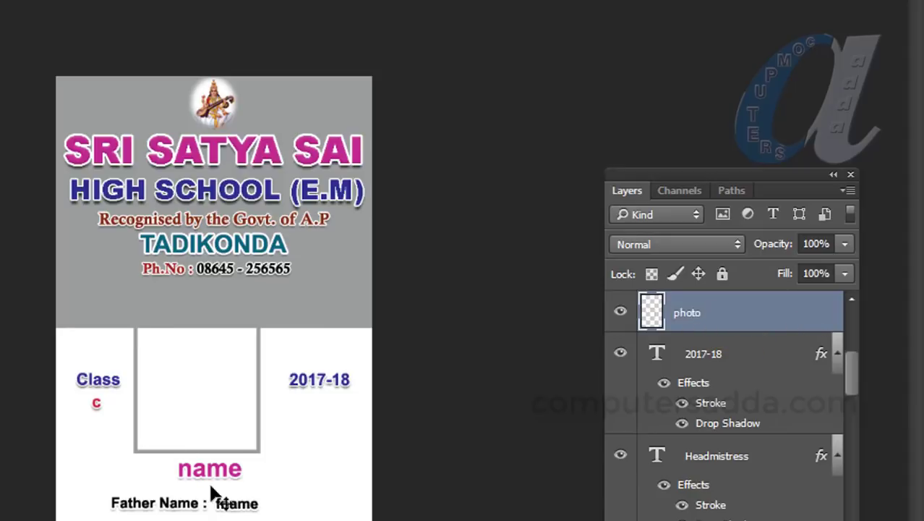
# Step: Make the photo layer active from the canvas and nudge the frame one step right
pyautogui.rightClick(230, 506)
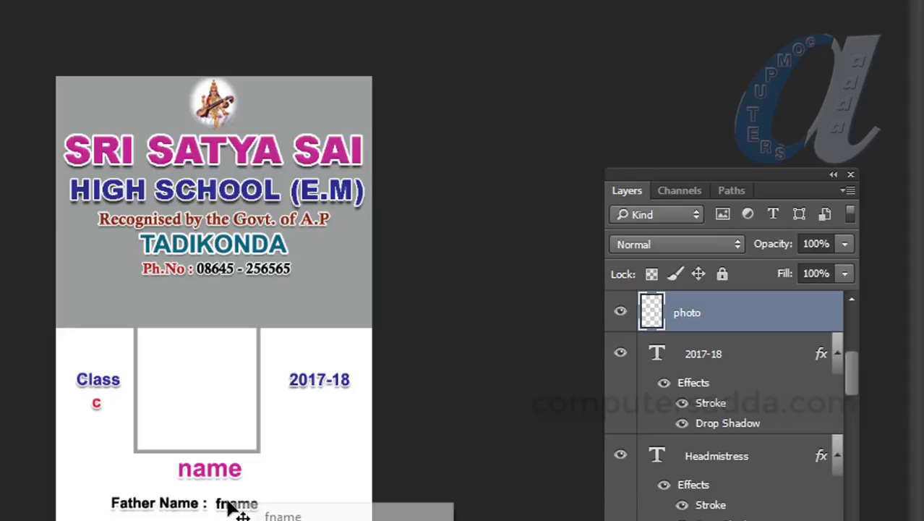
pyautogui.click(278, 513)
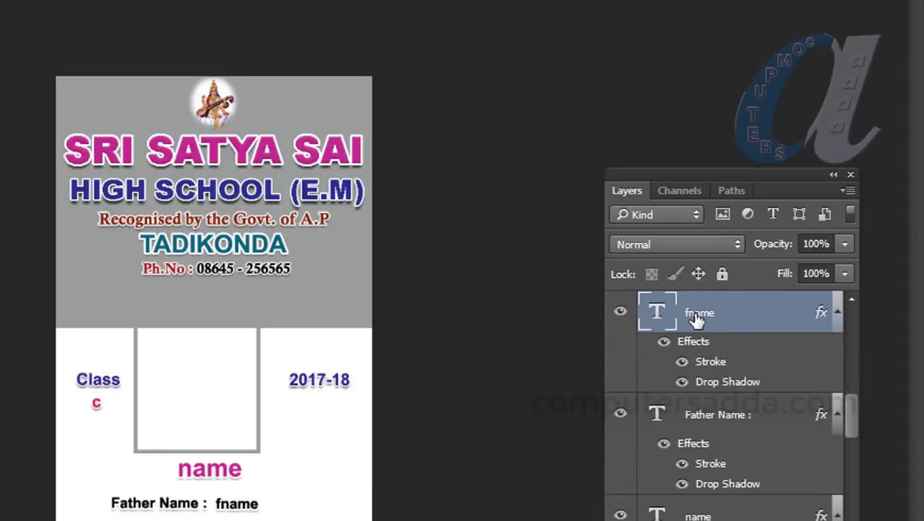
pyautogui.rightClick(96, 404)
pyautogui.click(115, 420)
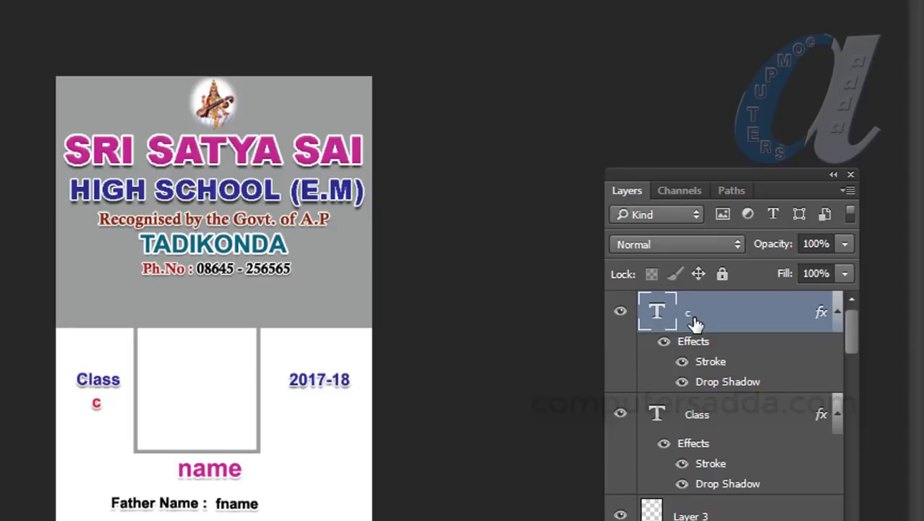
pyautogui.rightClick(149, 458)
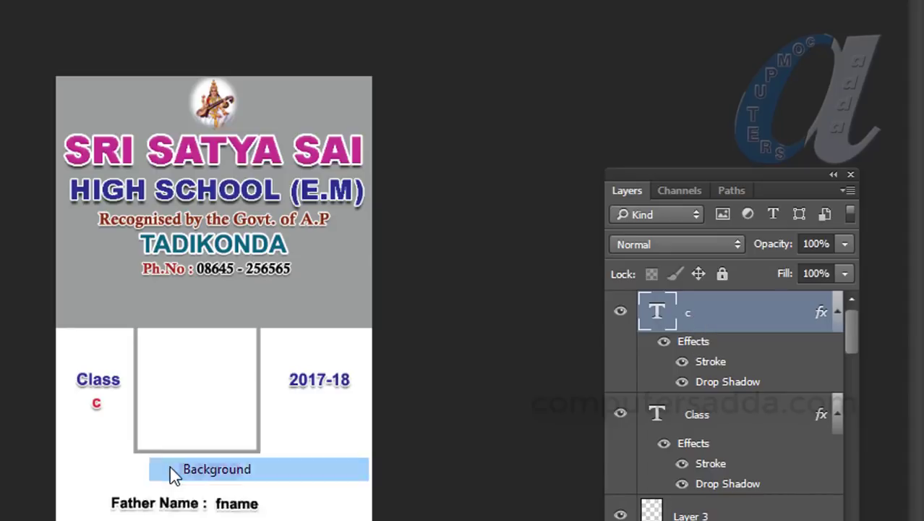
pyautogui.click(170, 466)
pyautogui.rightClick(134, 452)
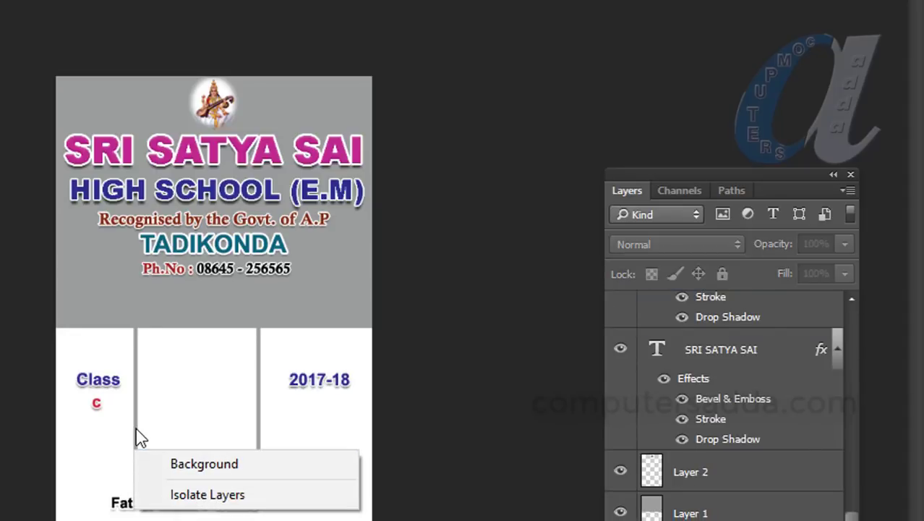
pyautogui.rightClick(139, 433)
pyautogui.click(155, 444)
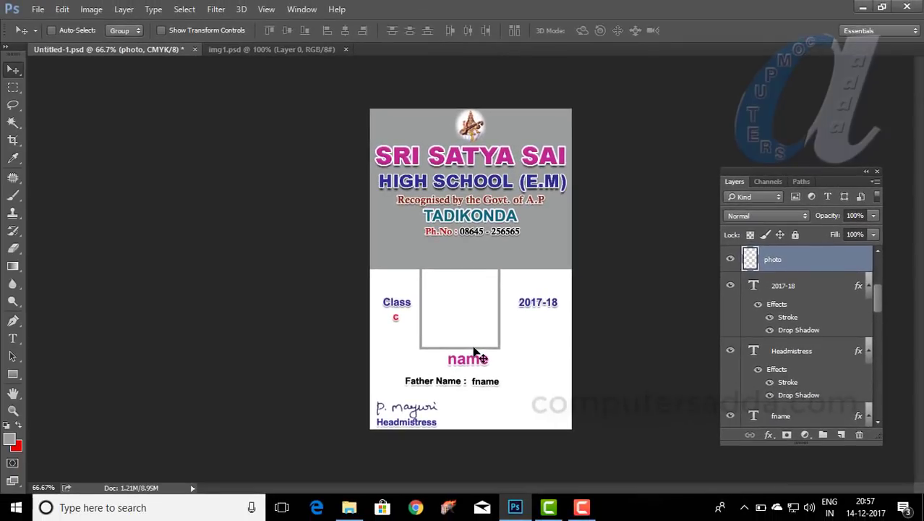
pyautogui.press('Right')
pyautogui.press('Right')
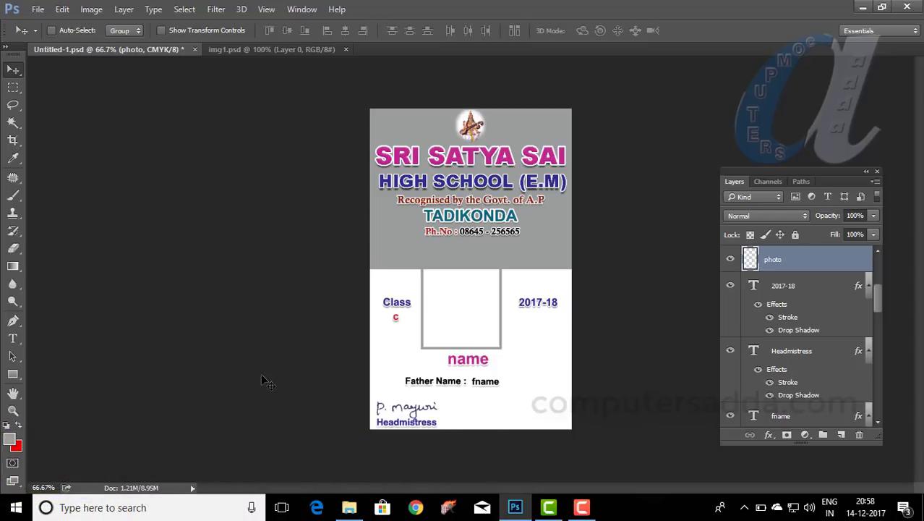
# Step: Open student lsit.xlsx in Excel from the multiple student cards folder
pyautogui.click(349, 507)
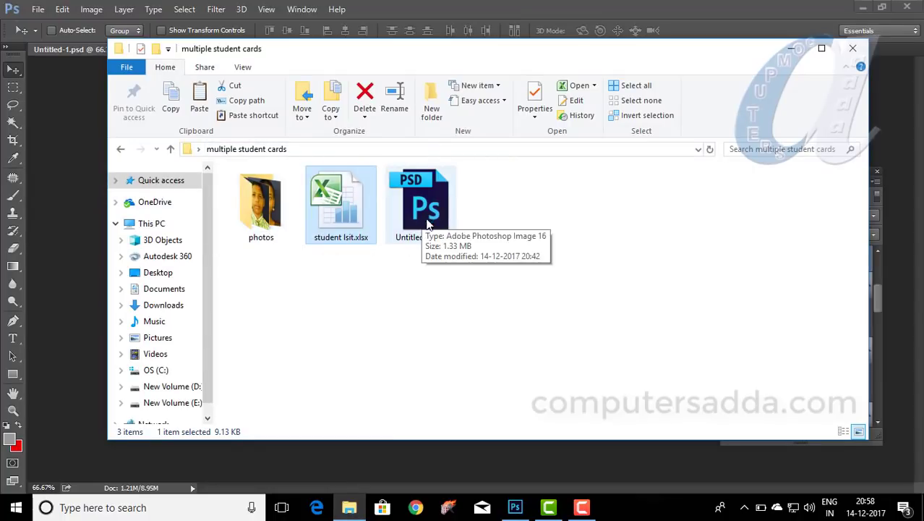
pyautogui.doubleClick(347, 220)
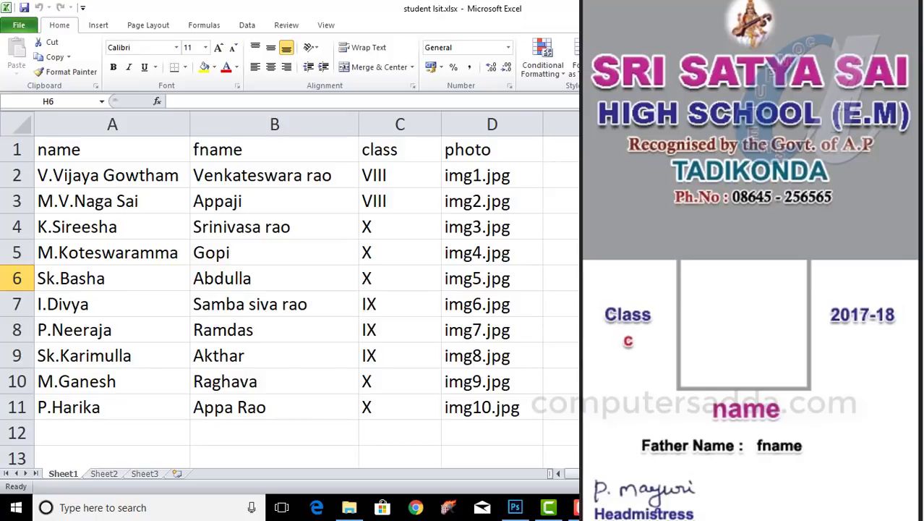
# Step: Check the name, fname, class and photo headings, then rename C1 from class to 'c'
pyautogui.click(74, 151)
pyautogui.click(218, 152)
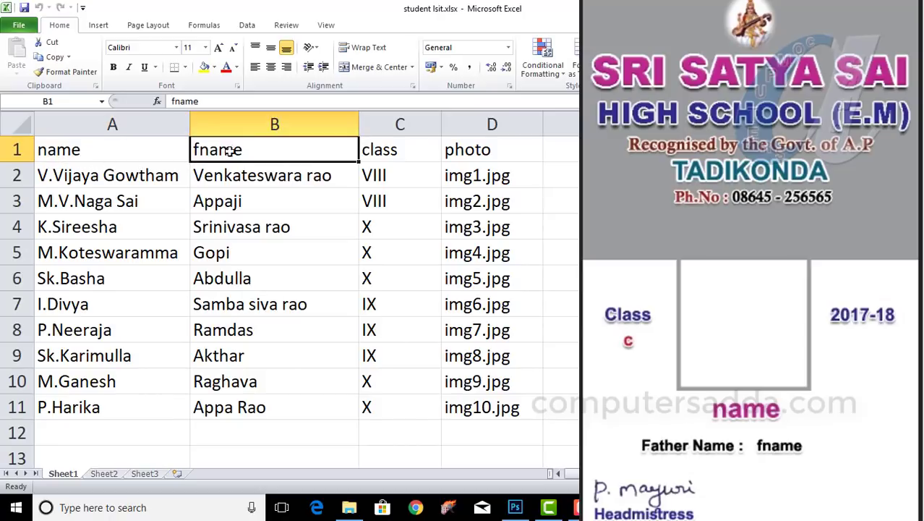
pyautogui.click(409, 150)
pyautogui.click(492, 149)
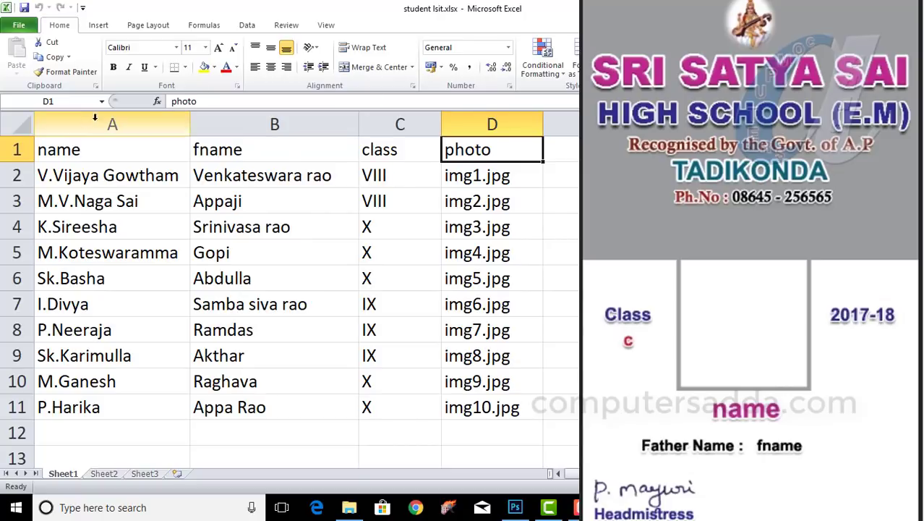
pyautogui.moveTo(58, 156); pyautogui.dragTo(470, 154)
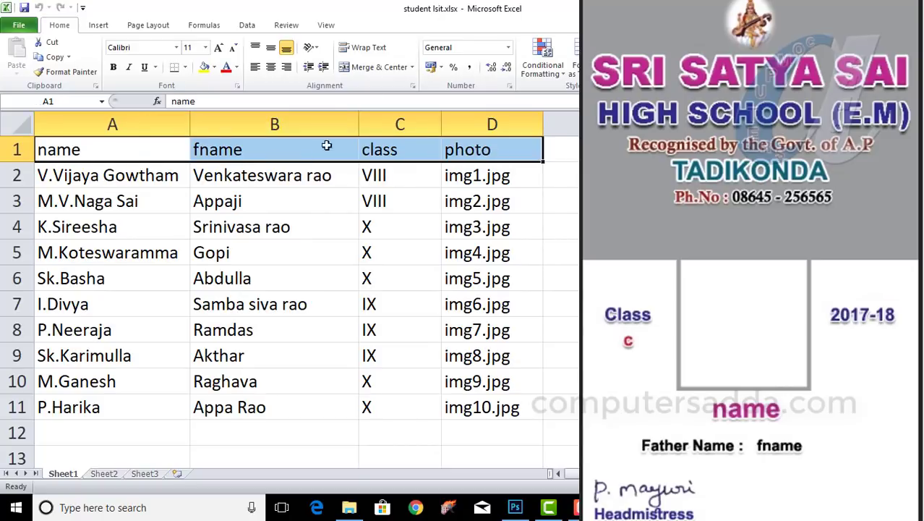
pyautogui.click(68, 152)
pyautogui.click(204, 149)
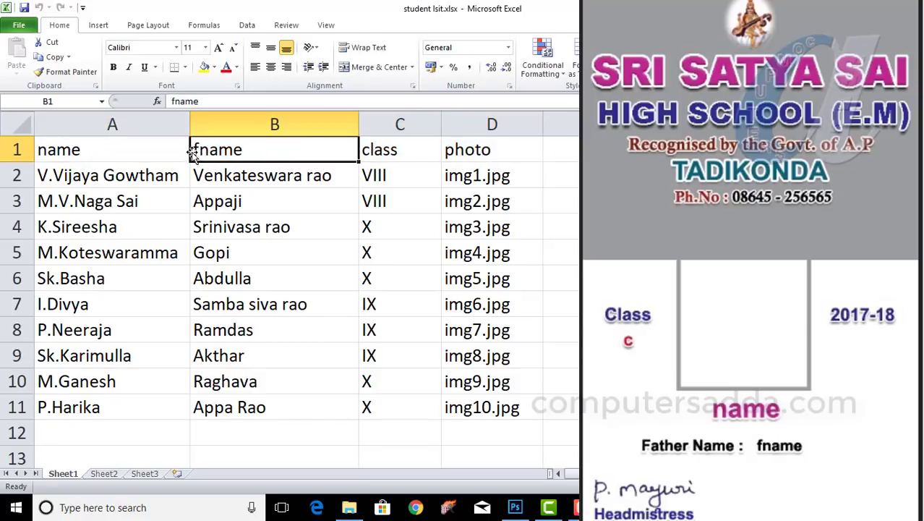
pyautogui.click(389, 150)
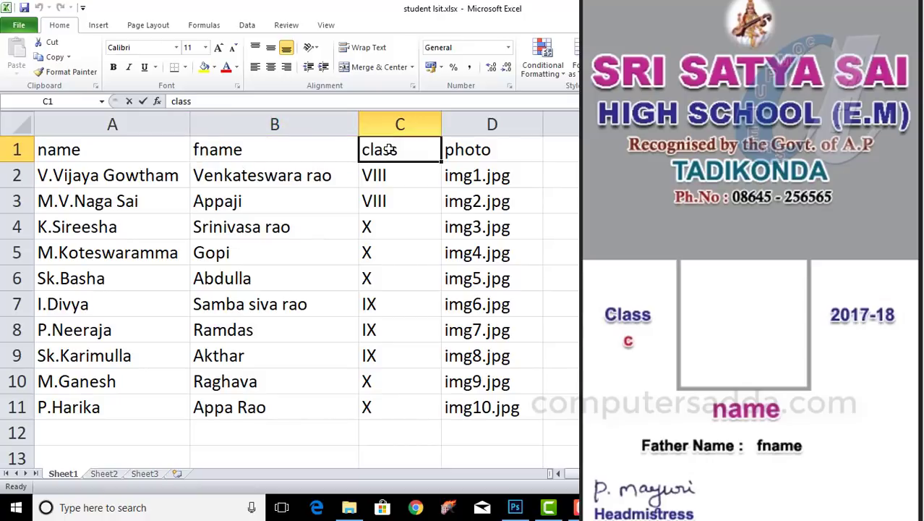
pyautogui.write('c')
pyautogui.click(448, 150)
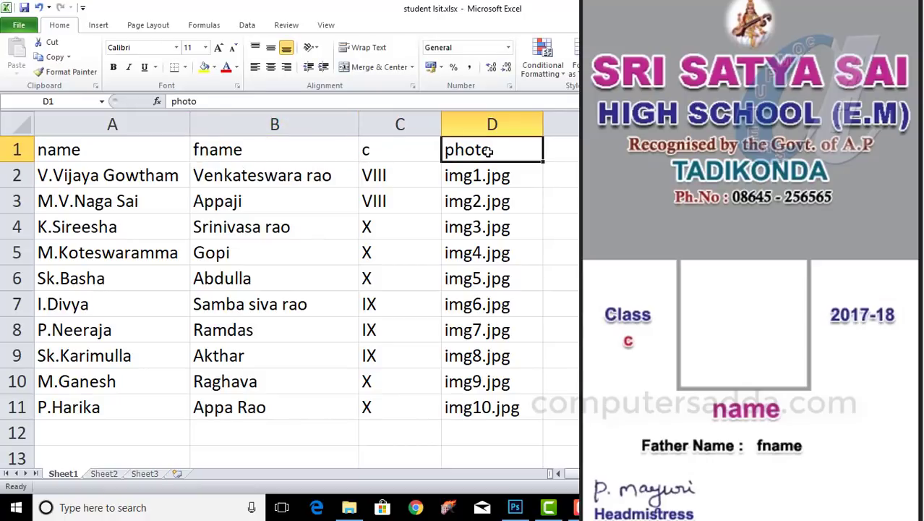
pyautogui.click(350, 507)
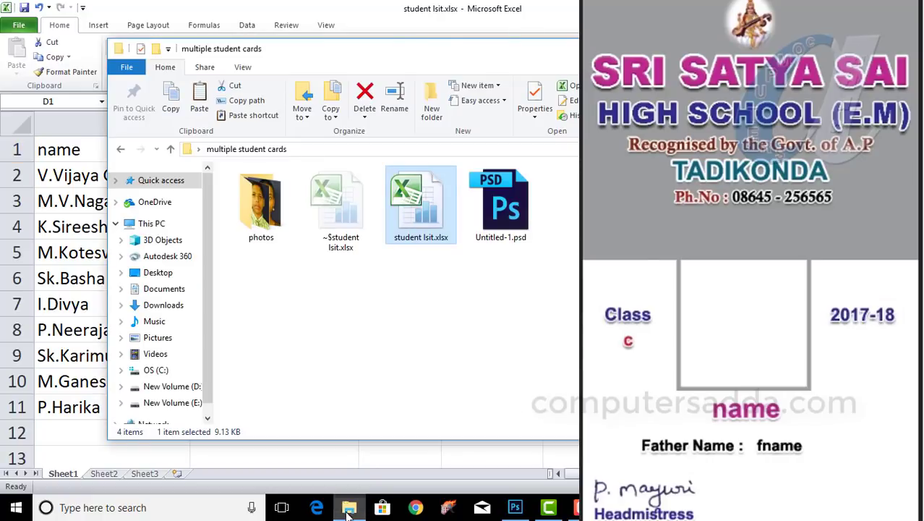
pyautogui.doubleClick(248, 214)
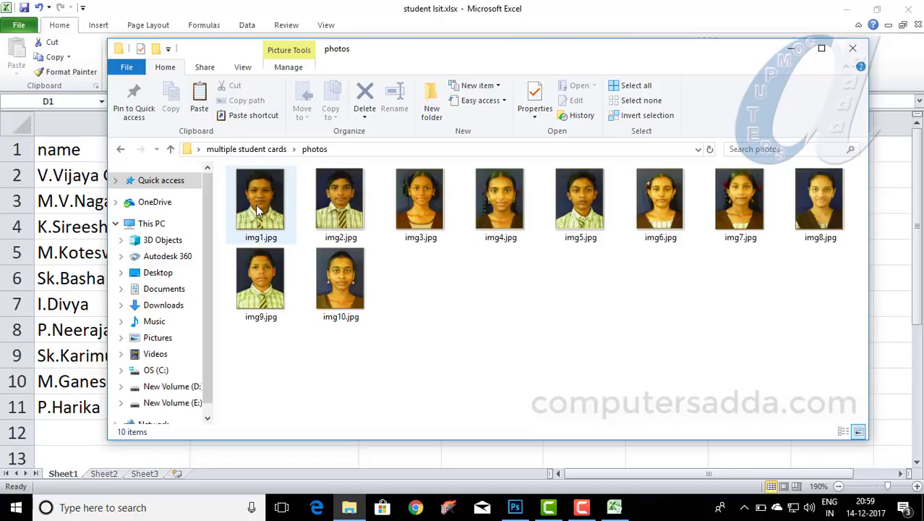
pyautogui.click(791, 50)
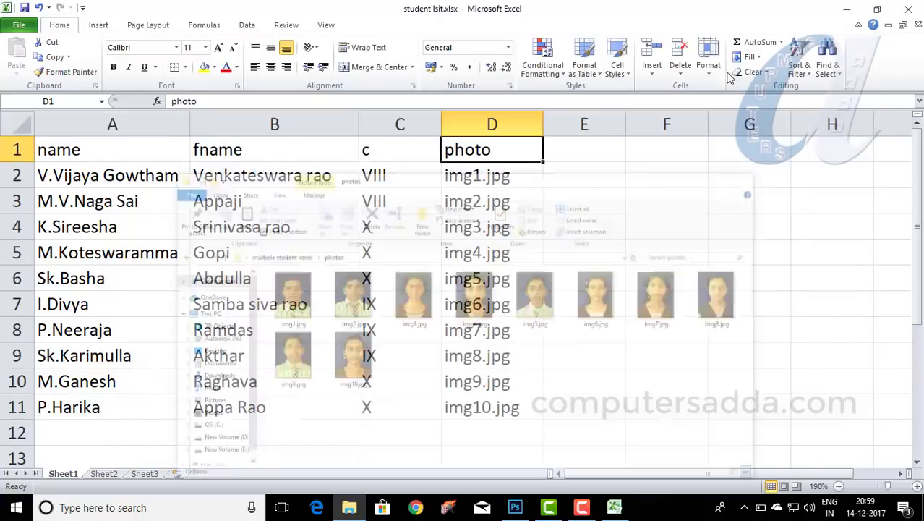
pyautogui.click(501, 180)
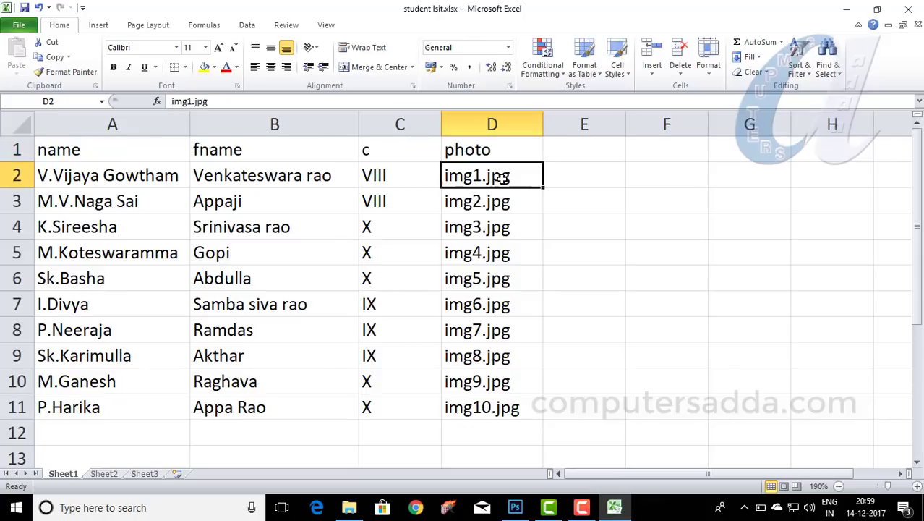
pyautogui.click(72, 179)
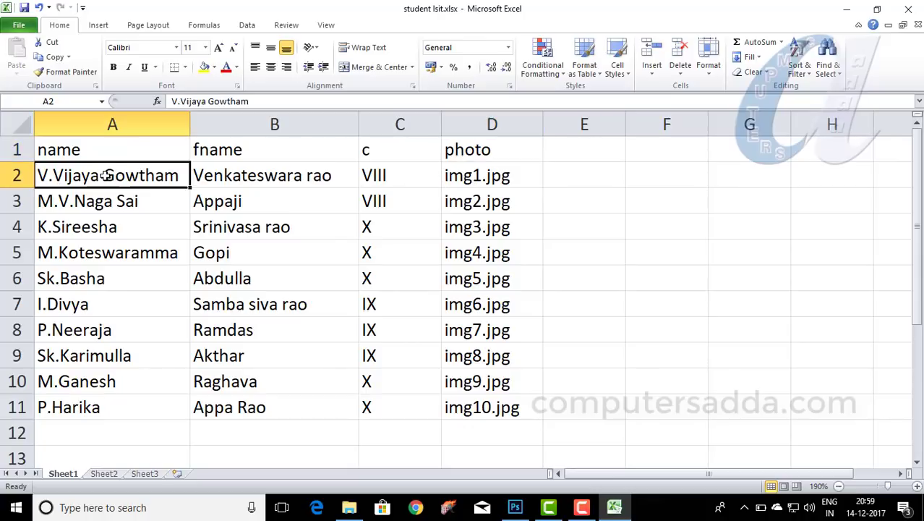
pyautogui.click(256, 179)
pyautogui.click(379, 179)
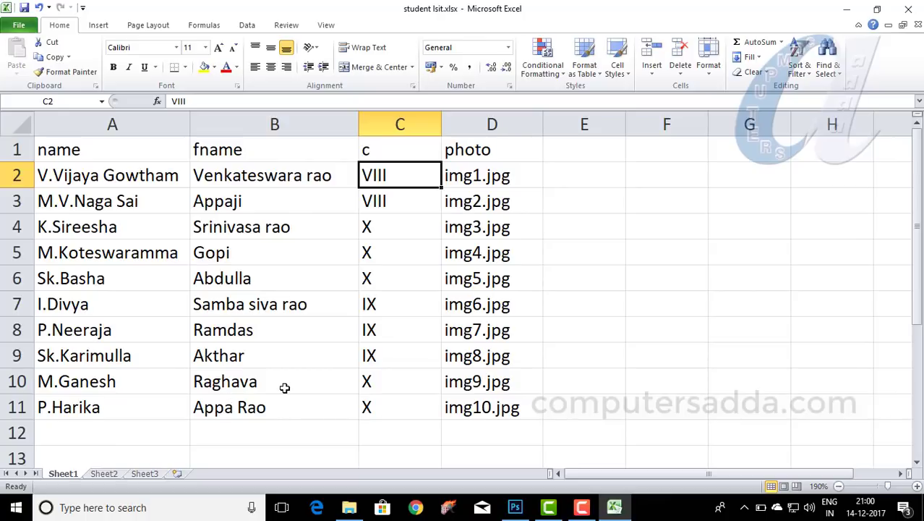
pyautogui.click(384, 384)
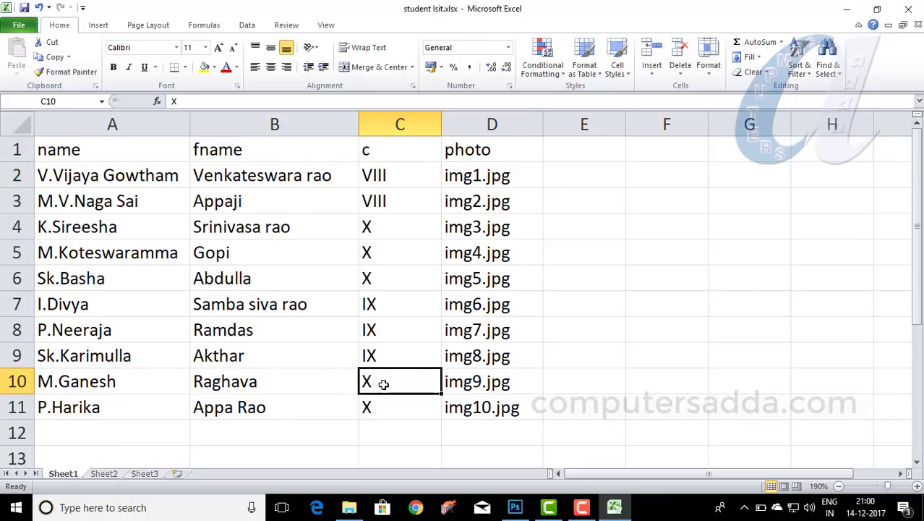
pyautogui.write('0')
pyautogui.click(639, 384)
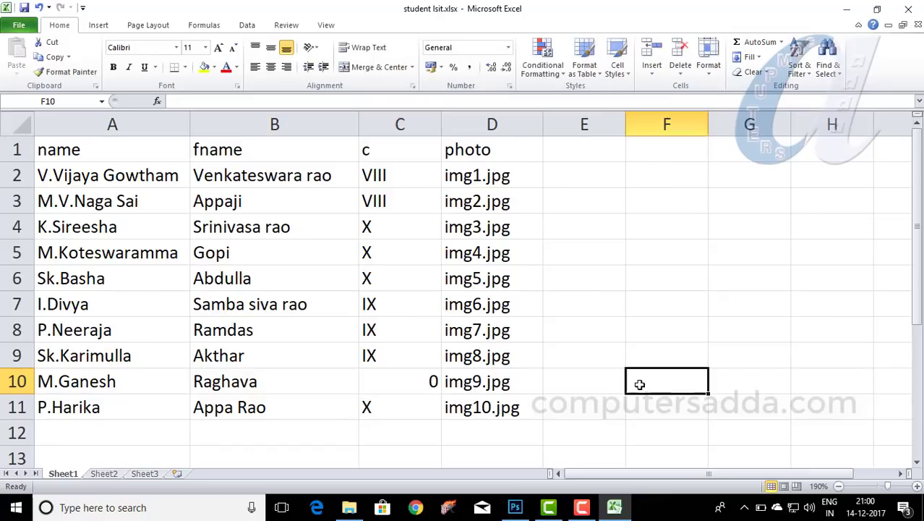
pyautogui.click(407, 385)
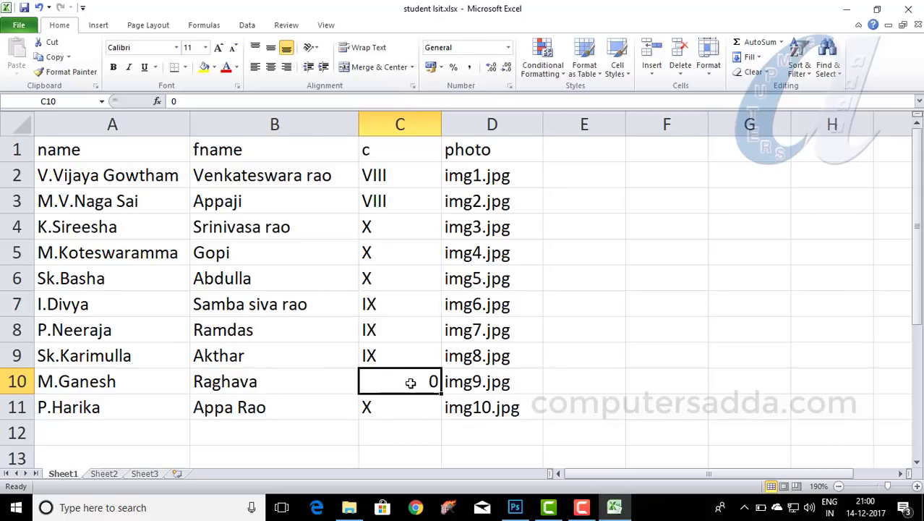
pyautogui.write('X')
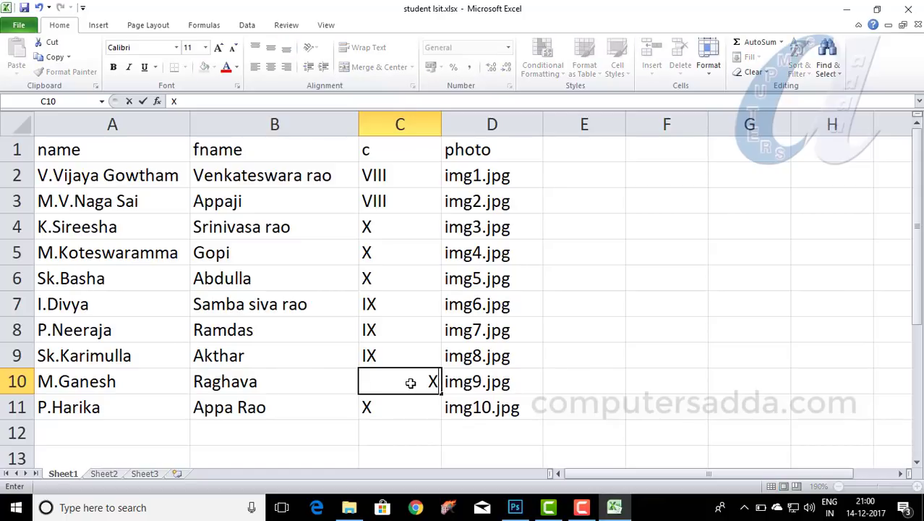
pyautogui.click(614, 372)
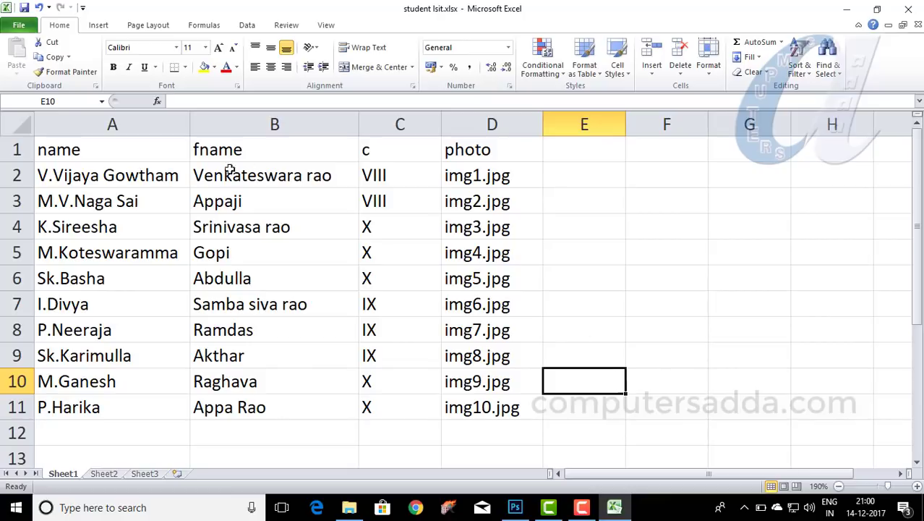
pyautogui.click(476, 178)
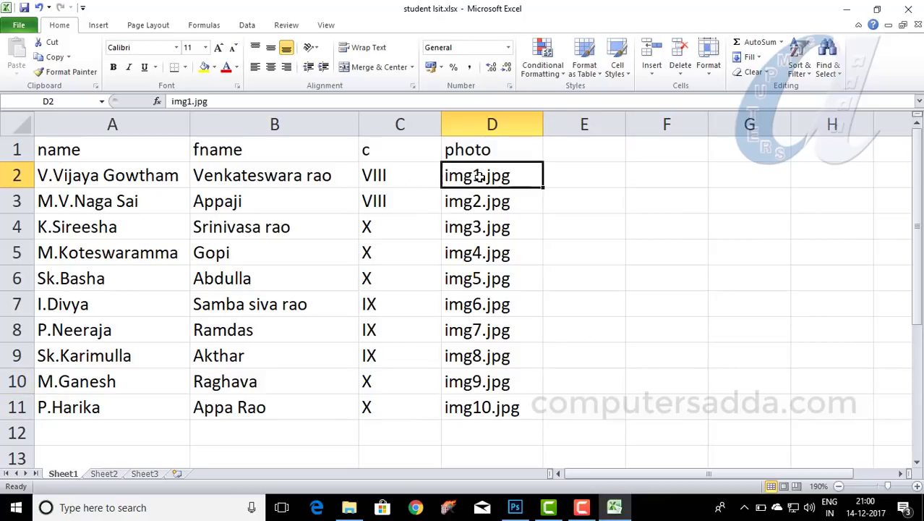
pyautogui.click(104, 179)
pyautogui.click(245, 177)
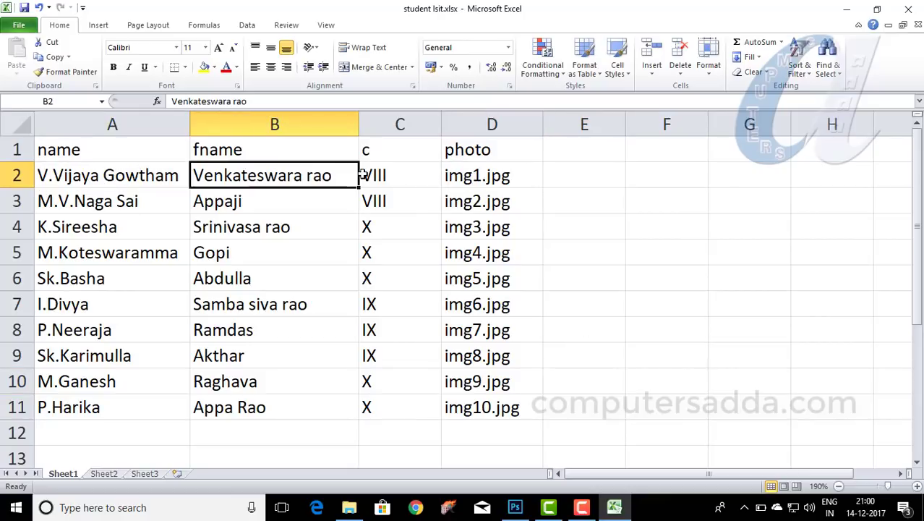
pyautogui.click(380, 174)
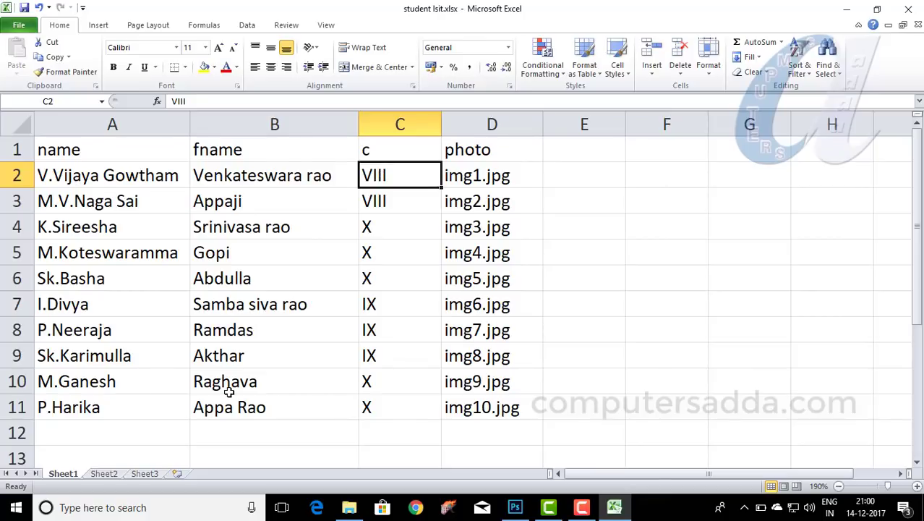
pyautogui.hotkey('ctrl', 'Home')
pyautogui.hotkey('ctrl', 'shift', 'Right')
pyautogui.click(673, 329)
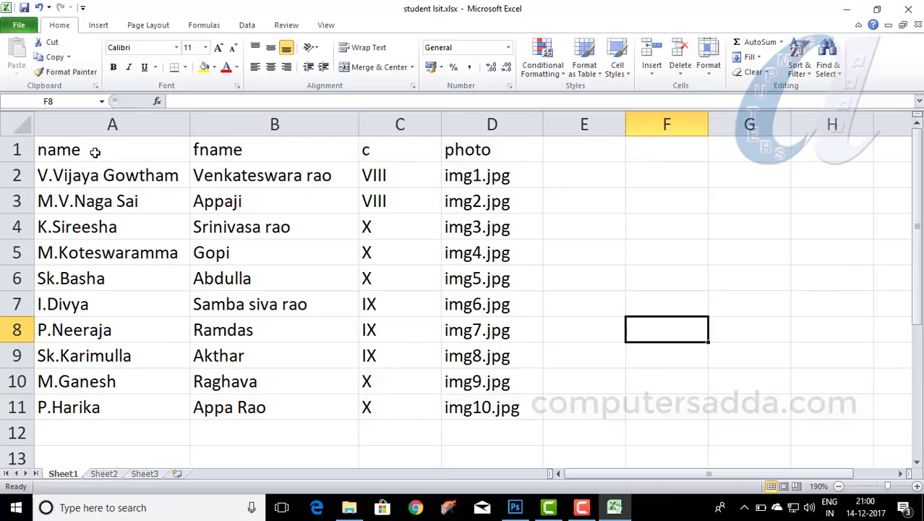
pyautogui.click(67, 152)
pyautogui.click(238, 149)
pyautogui.click(388, 154)
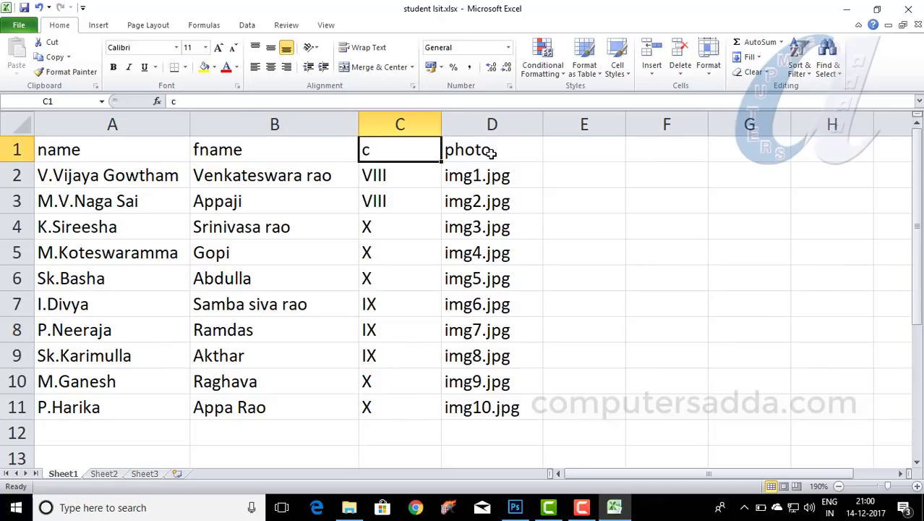
pyautogui.click(491, 154)
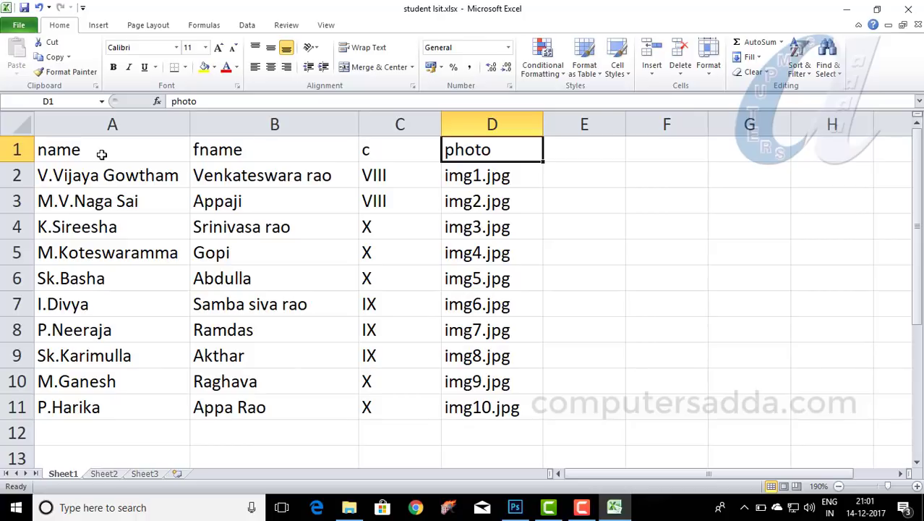
# Step: Save the active sheet as tab-delimited text named student lsit.txt
pyautogui.click(24, 8)
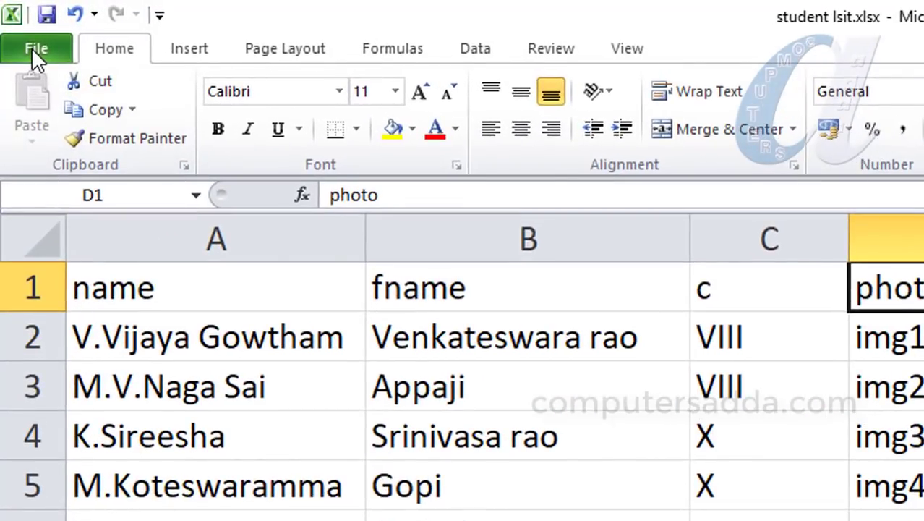
pyautogui.click(31, 47)
pyautogui.click(31, 47)
pyautogui.click(31, 47)
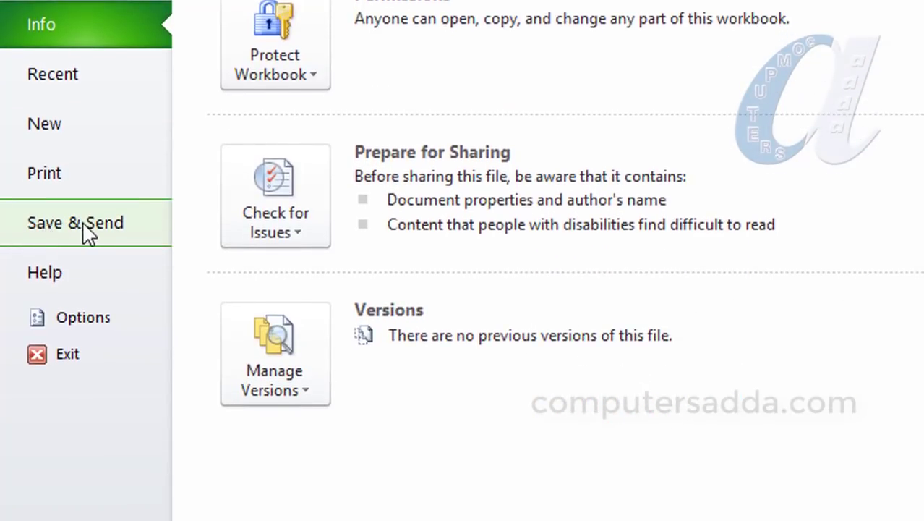
pyautogui.click(85, 232)
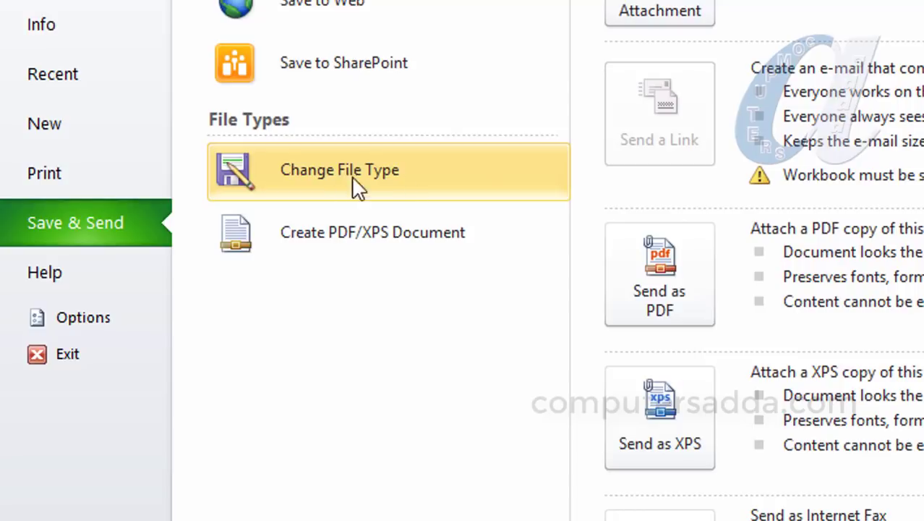
pyautogui.click(323, 173)
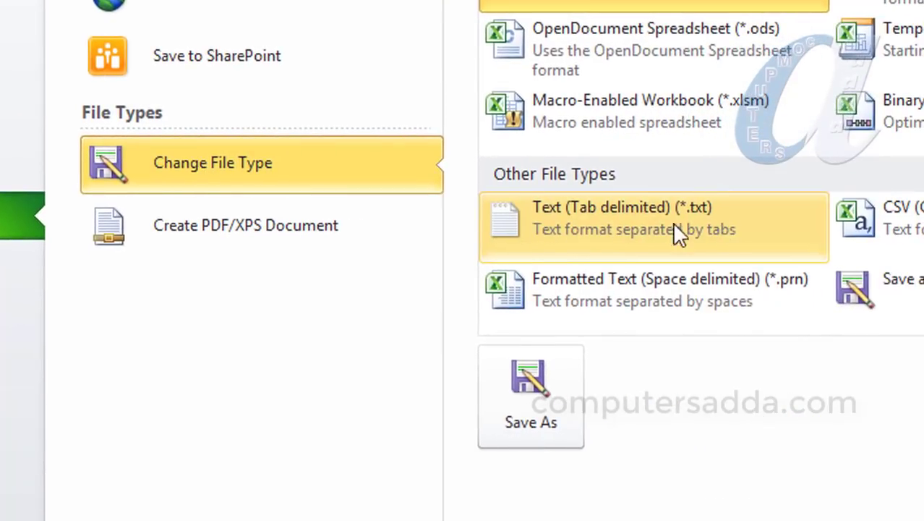
pyautogui.click(569, 220)
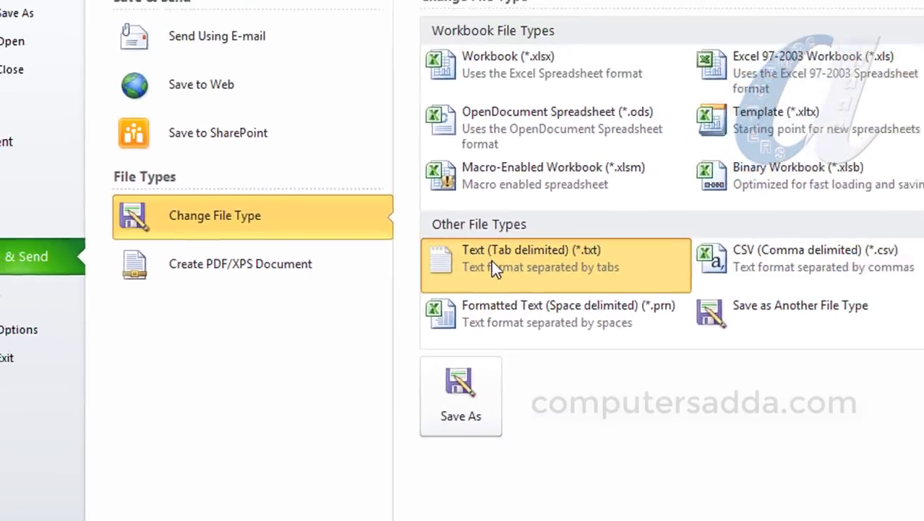
pyautogui.doubleClick(570, 220)
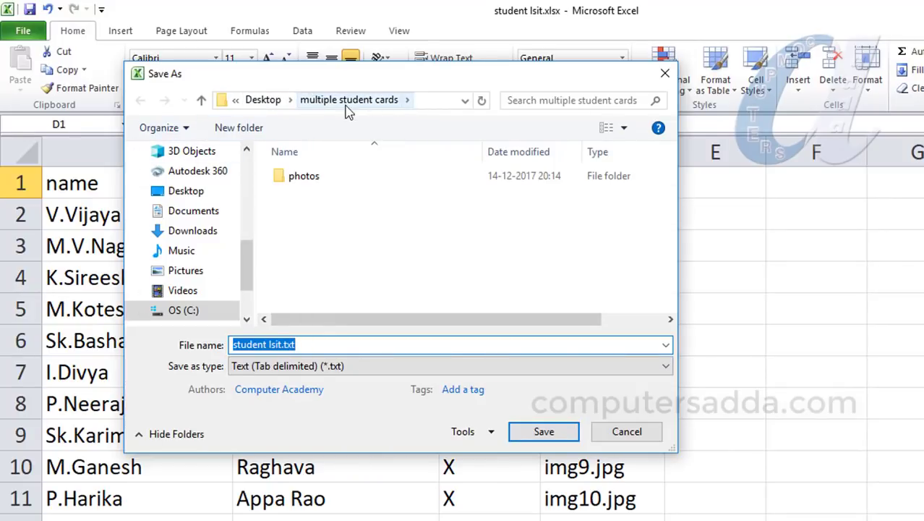
pyautogui.click(542, 432)
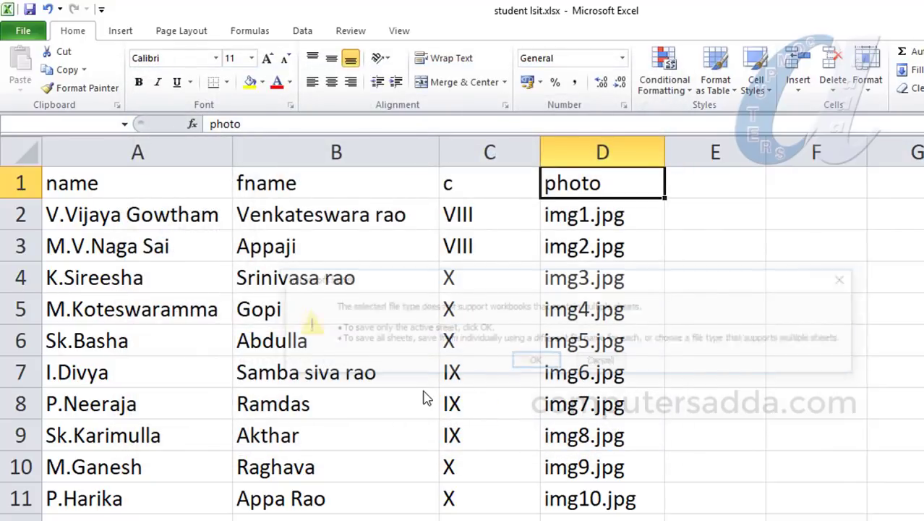
pyautogui.click(524, 364)
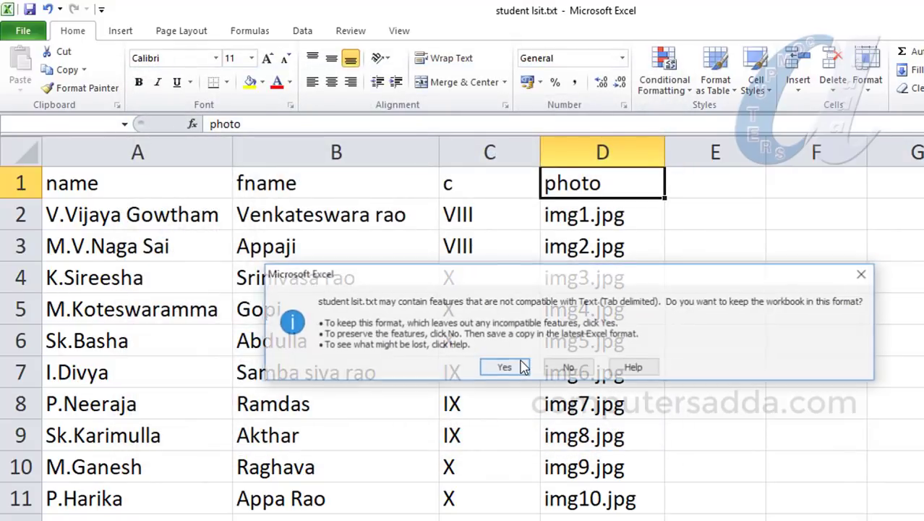
pyautogui.click(508, 369)
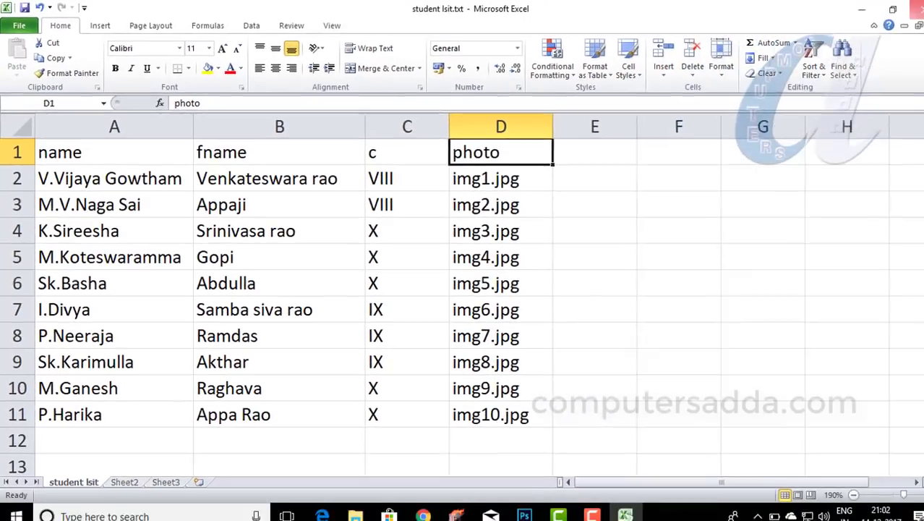
# Step: Close Excel without saving further changes and minimize Photoshop
pyautogui.click(913, 16)
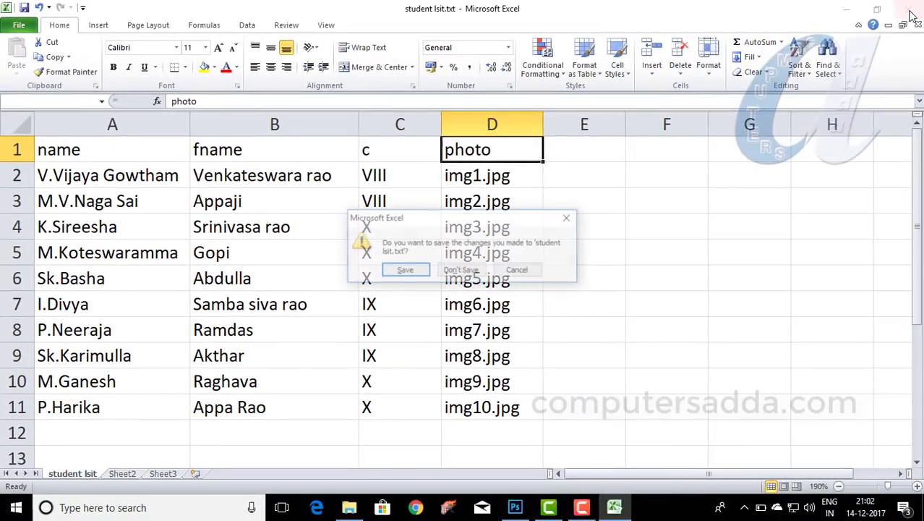
pyautogui.click(462, 274)
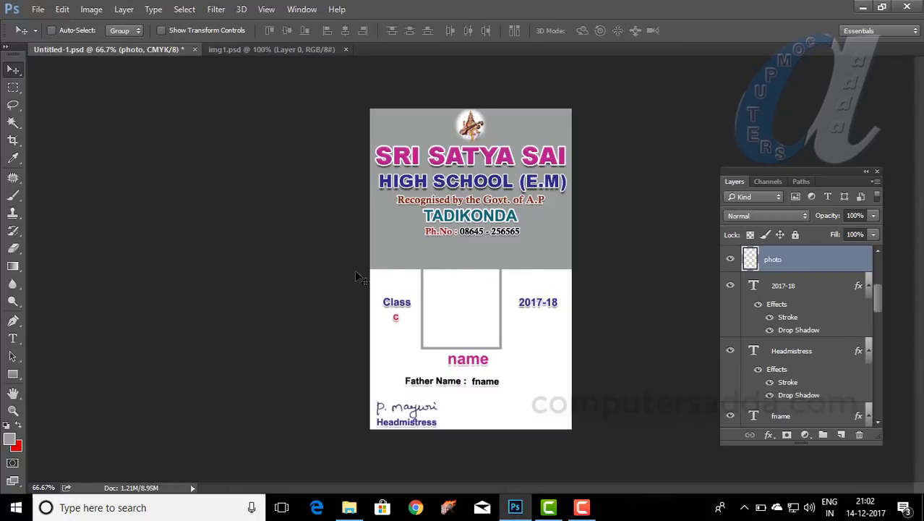
pyautogui.click(862, 8)
# Step: Open student lsit.txt in Notepad, maximized, check its ten rows, then close it
pyautogui.doubleClick(739, 81)
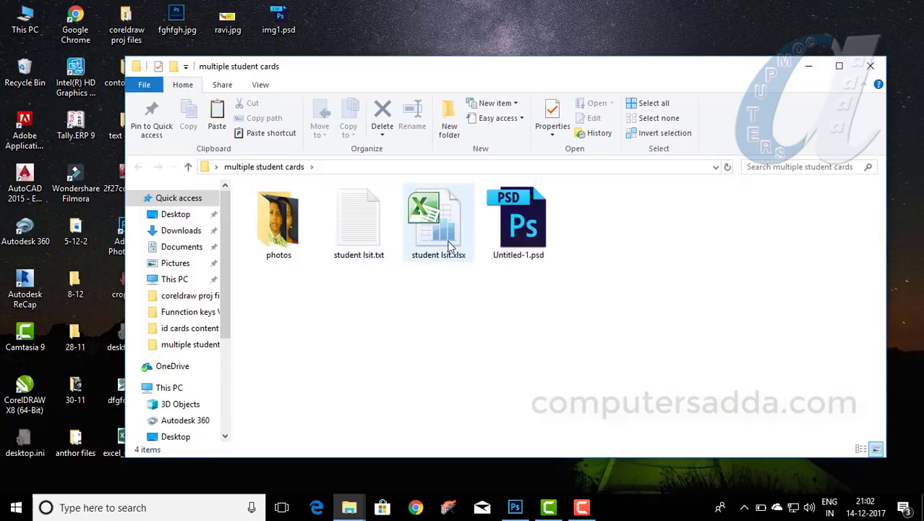
pyautogui.click(354, 235)
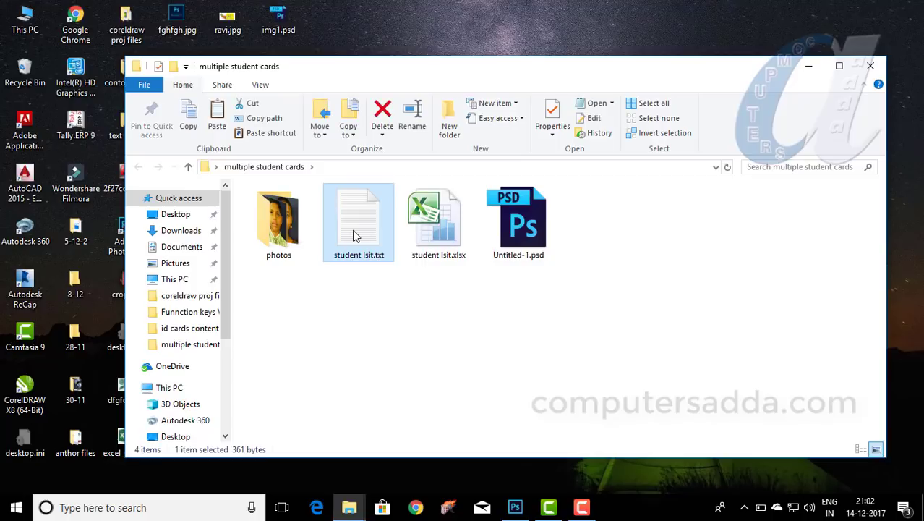
pyautogui.doubleClick(354, 235)
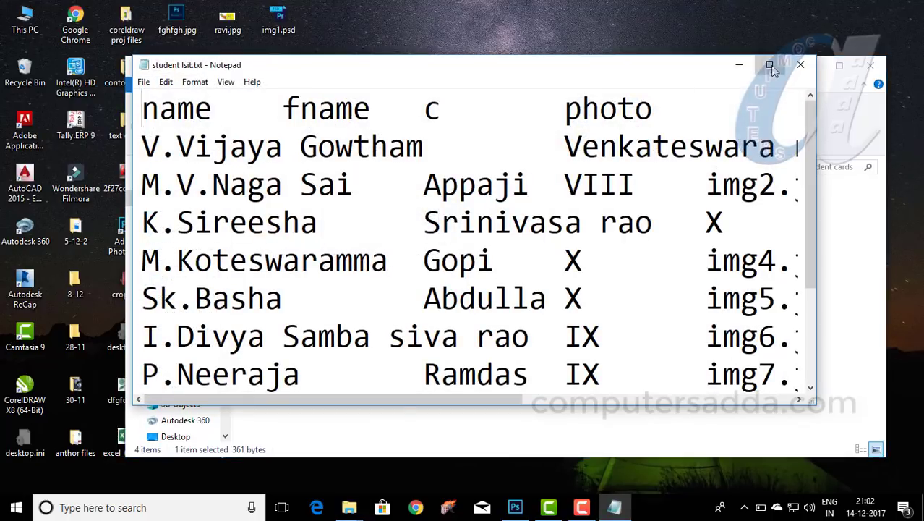
pyautogui.click(770, 65)
pyautogui.scroll(-1, 346, 207)
pyautogui.scroll(1, 347, 205)
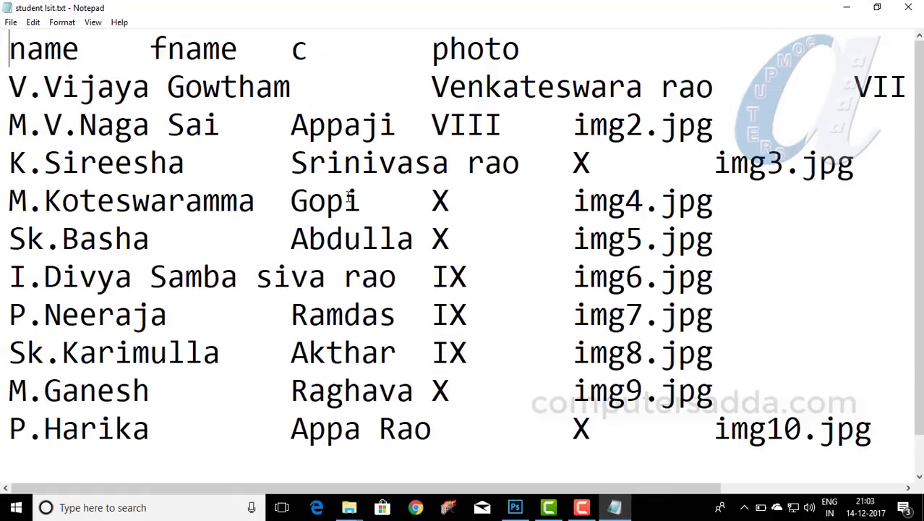
pyautogui.click(906, 9)
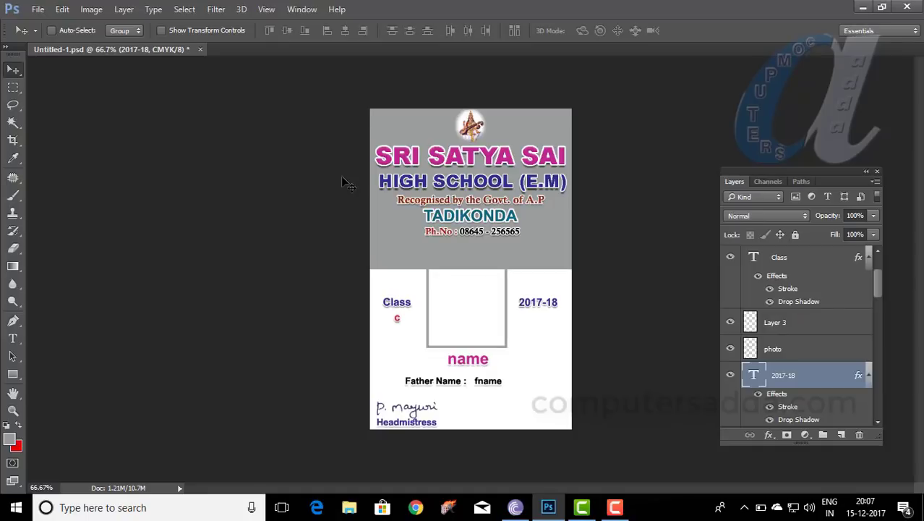
# Step: Minimize Photoshop and open the desktop's multiple student cards folder
pyautogui.click(863, 9)
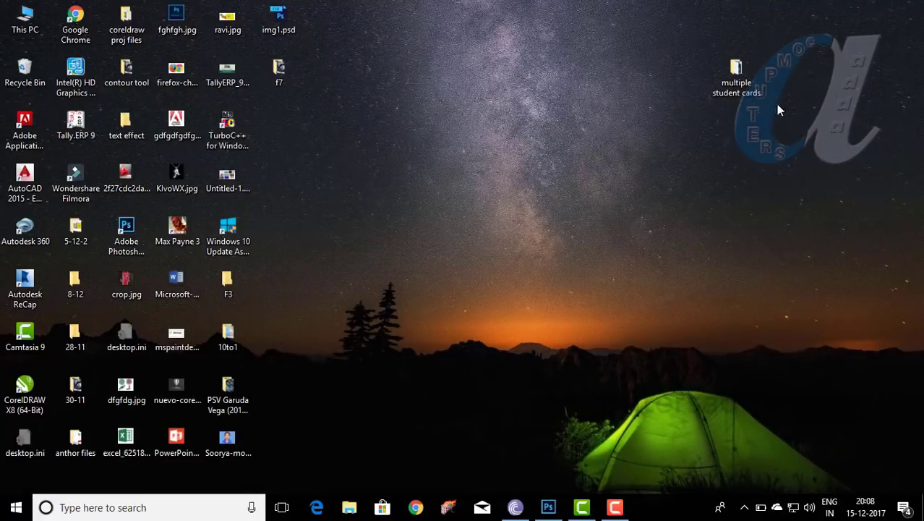
pyautogui.doubleClick(736, 72)
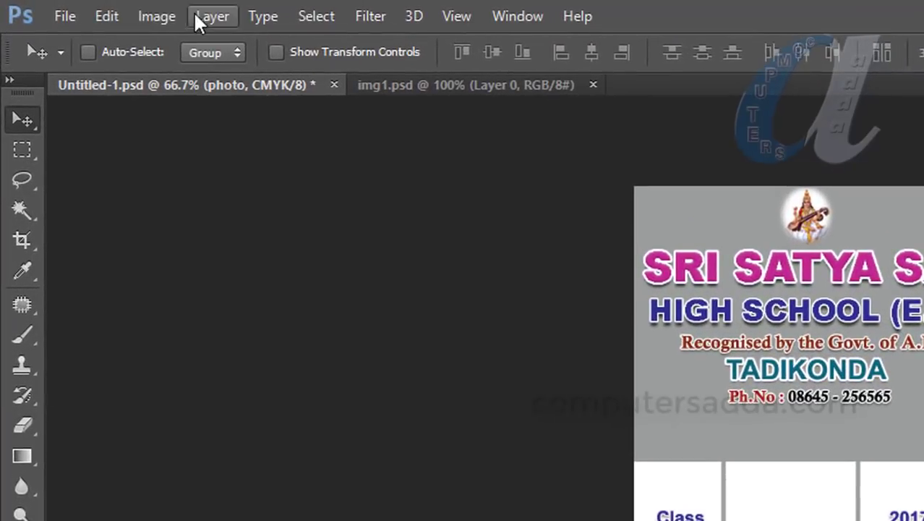
# Step: In Image > Variables > Define, give the c layer a Text Replacement variable 'c'
pyautogui.click(100, 11)
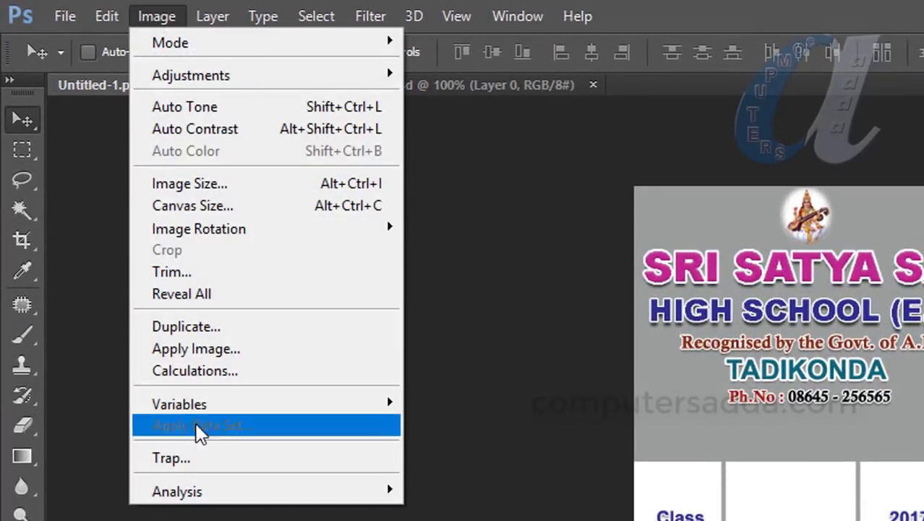
pyautogui.moveTo(180, 405)
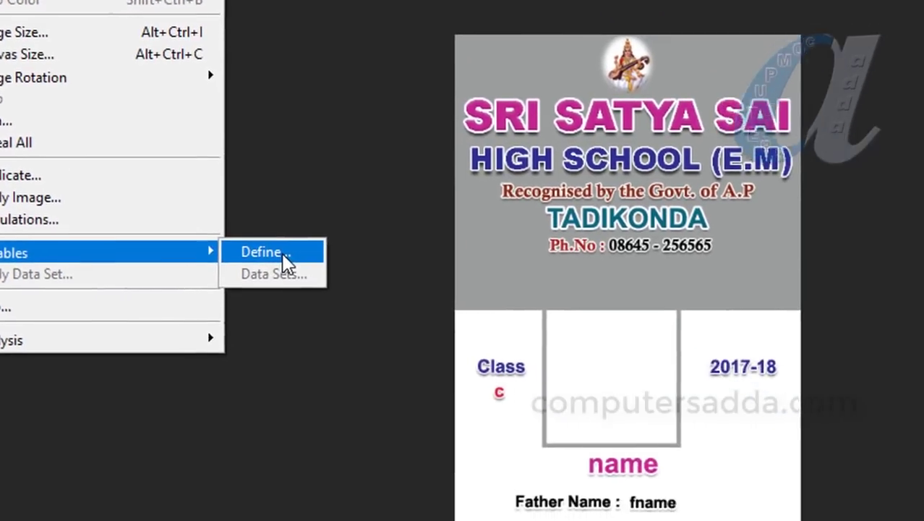
pyautogui.click(284, 254)
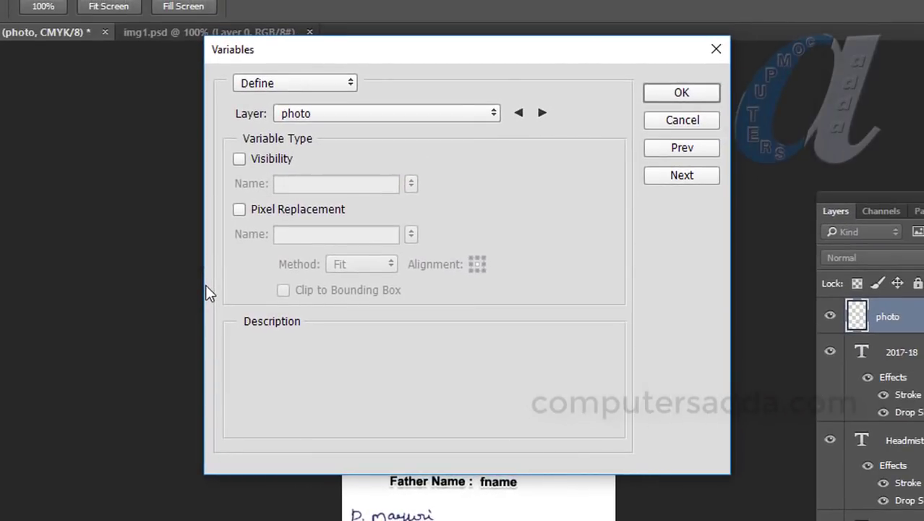
pyautogui.moveTo(501, 52); pyautogui.dragTo(382, 82)
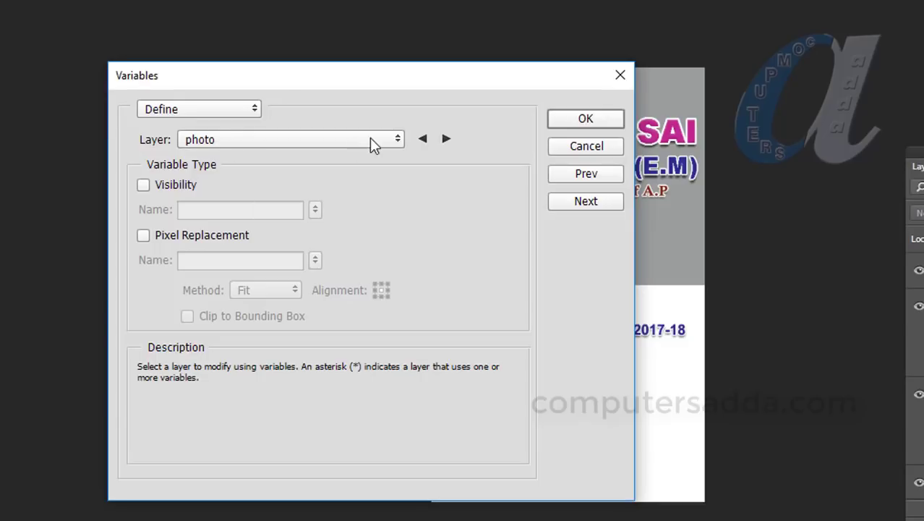
pyautogui.click(396, 141)
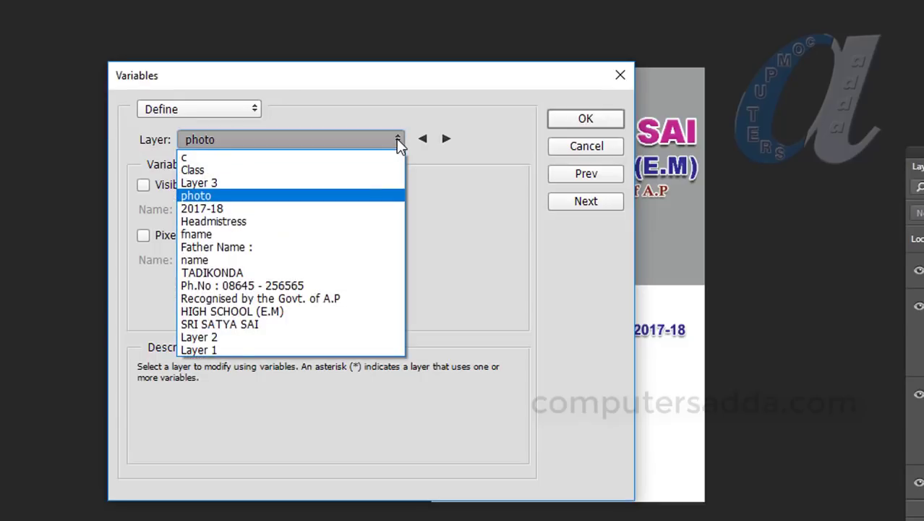
pyautogui.click(186, 156)
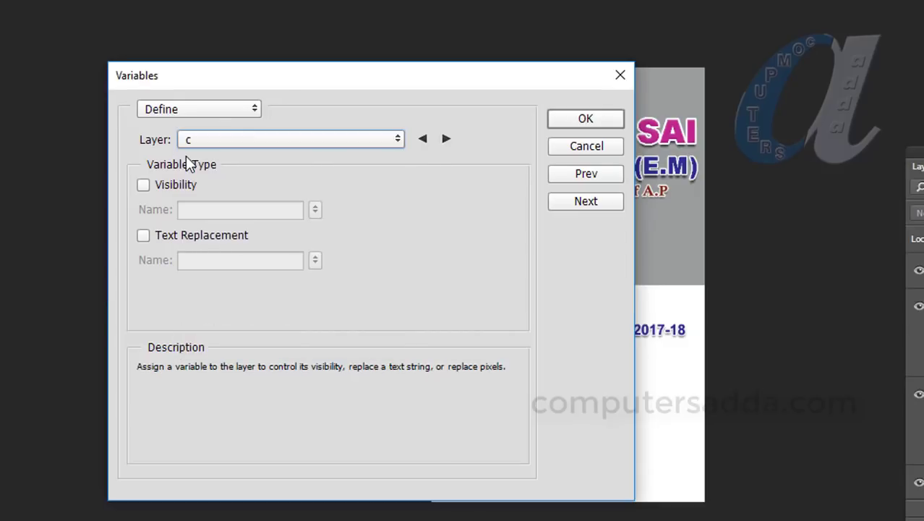
pyautogui.click(143, 236)
pyautogui.moveTo(264, 260); pyautogui.dragTo(179, 262)
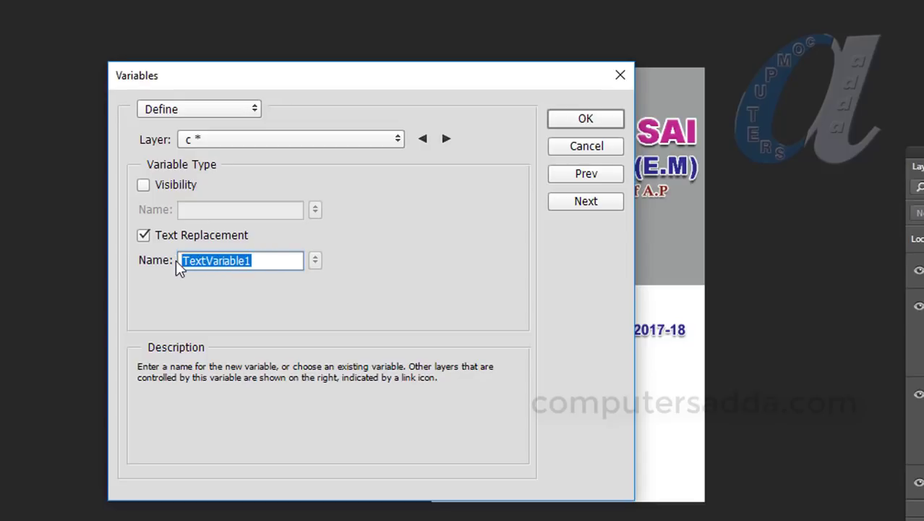
pyautogui.write('c')
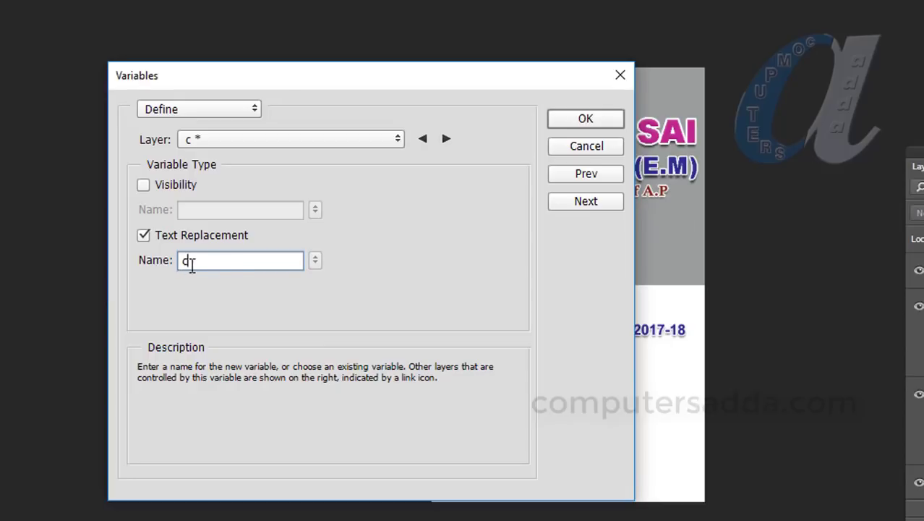
# Step: Give the fname layer a Text Replacement variable named 'fname'
pyautogui.click(353, 137)
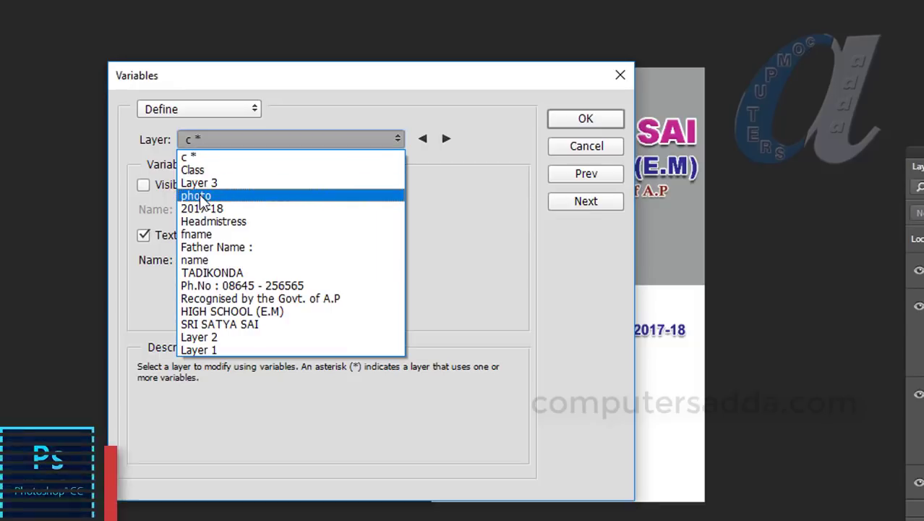
pyautogui.click(200, 234)
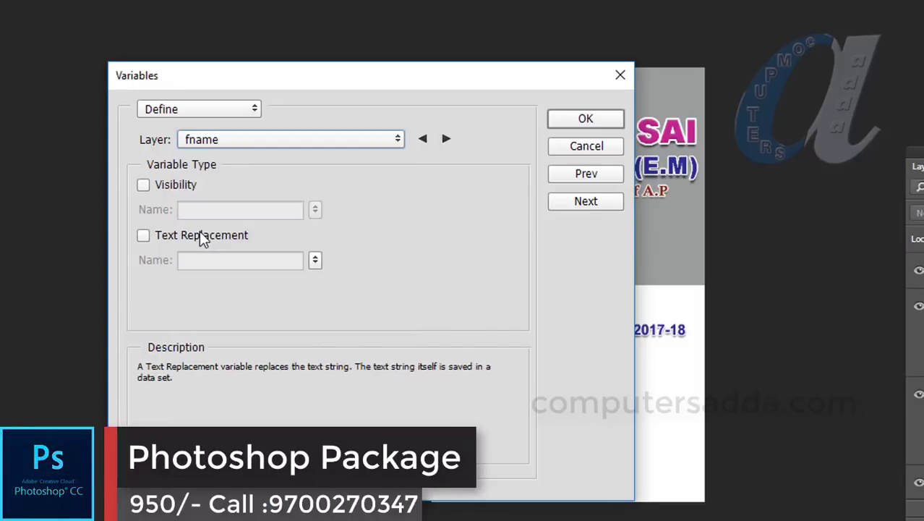
pyautogui.click(144, 235)
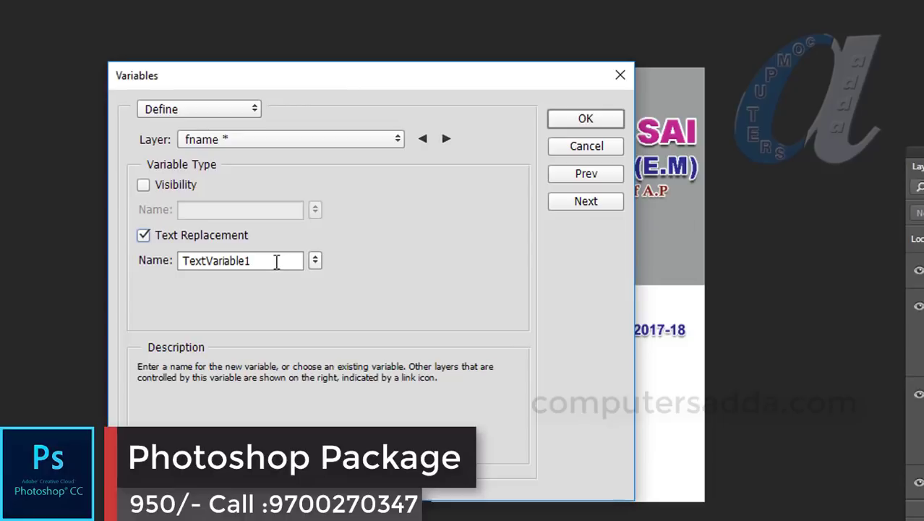
pyautogui.moveTo(276, 260); pyautogui.dragTo(105, 263)
pyautogui.write('fna')
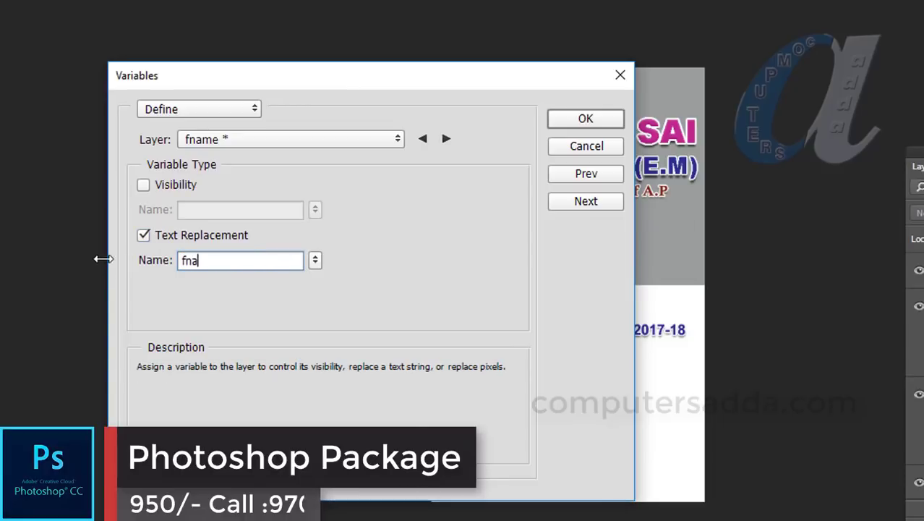
pyautogui.write('me')
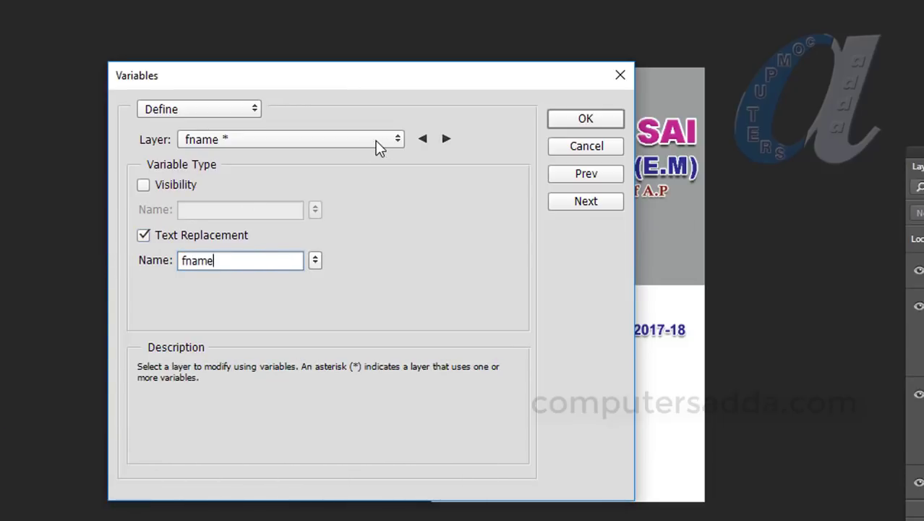
# Step: Give the name layer a Text Replacement variable named 'name'
pyautogui.click(376, 139)
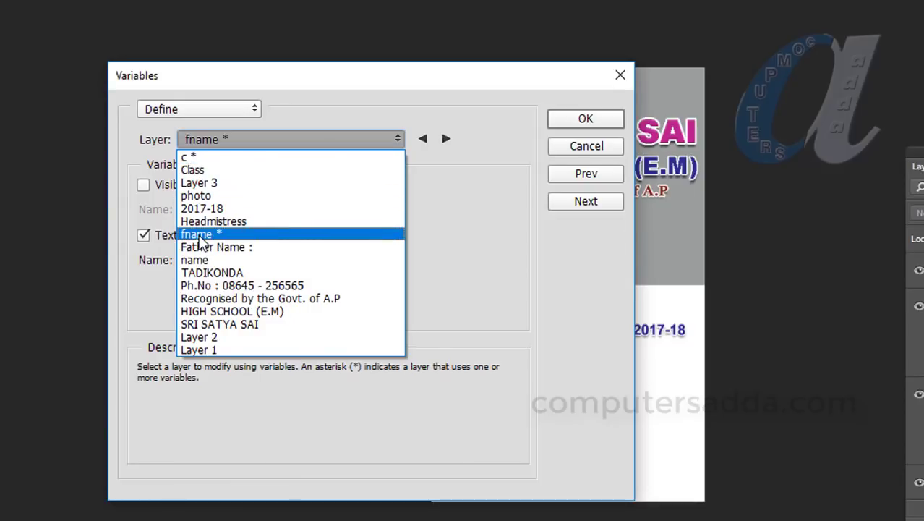
pyautogui.click(195, 260)
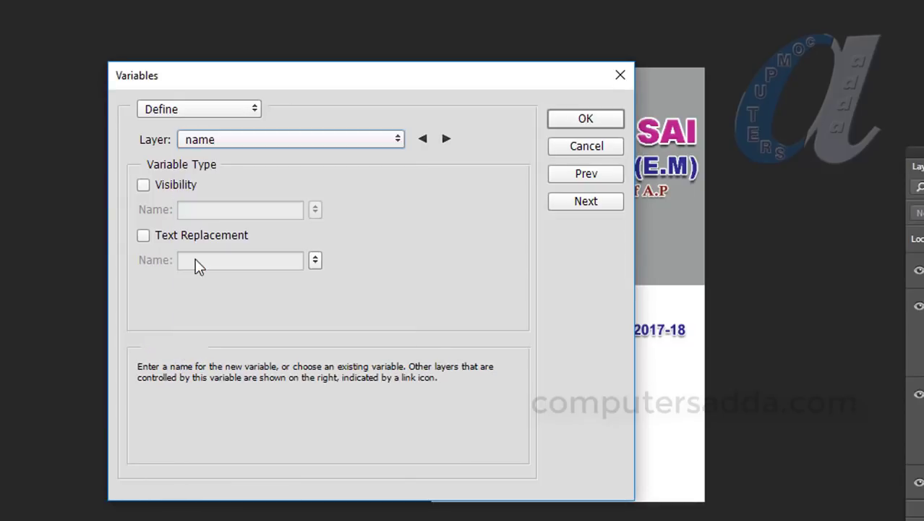
pyautogui.click(143, 236)
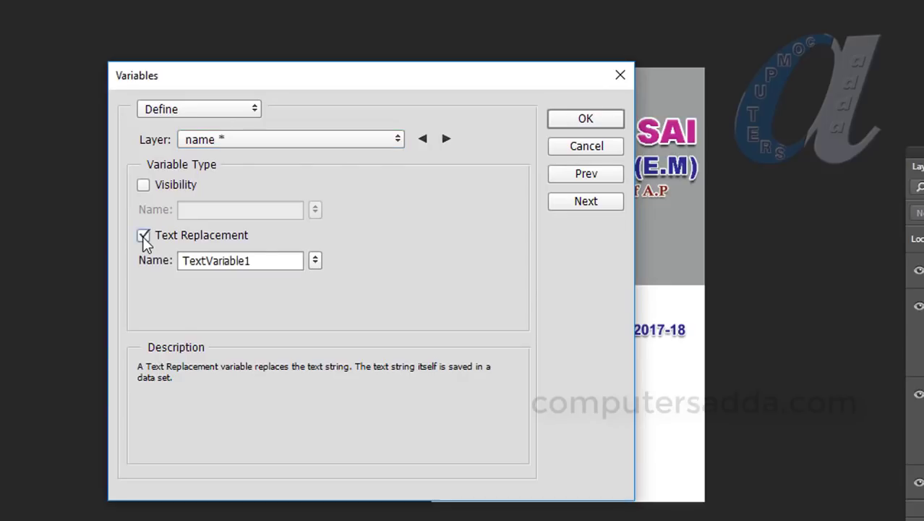
pyautogui.moveTo(264, 257); pyautogui.dragTo(132, 261)
pyautogui.write('name')
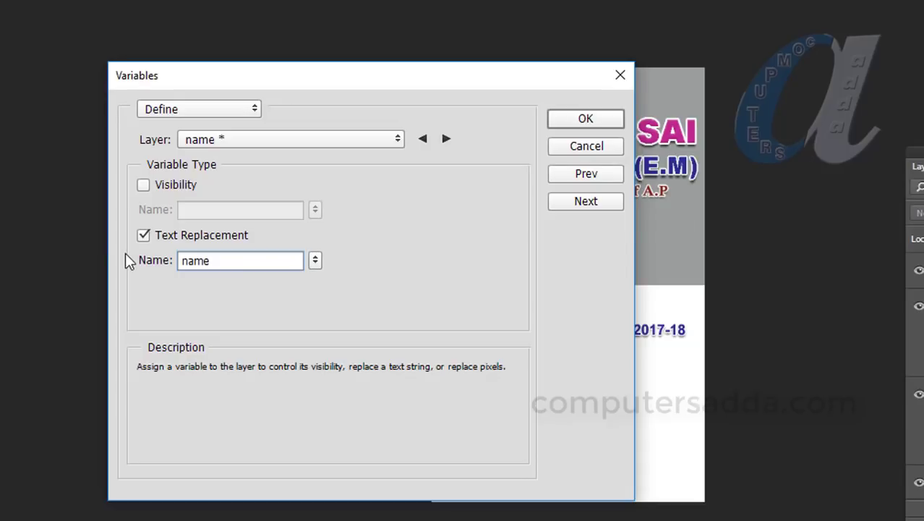
pyautogui.click(345, 141)
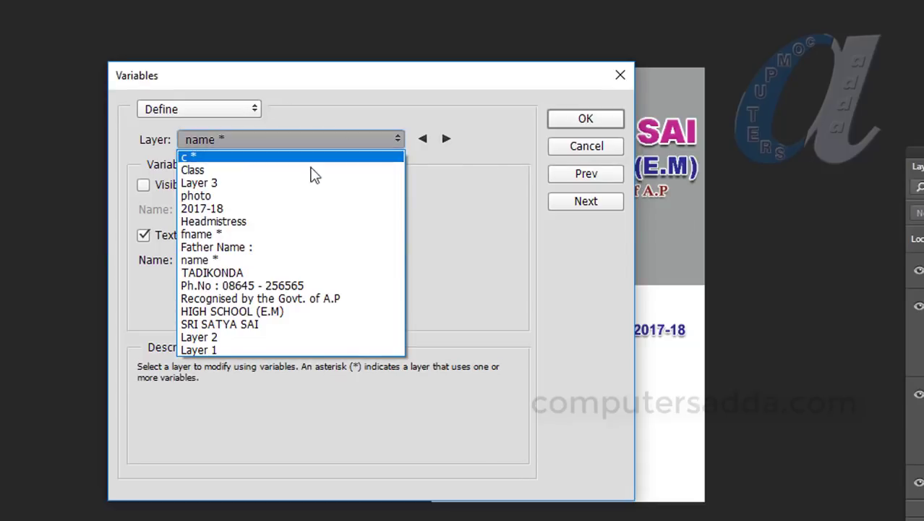
# Step: Give the photo layer a Pixel Replacement variable 'photo' using the Fit method, then confirm
pyautogui.click(206, 199)
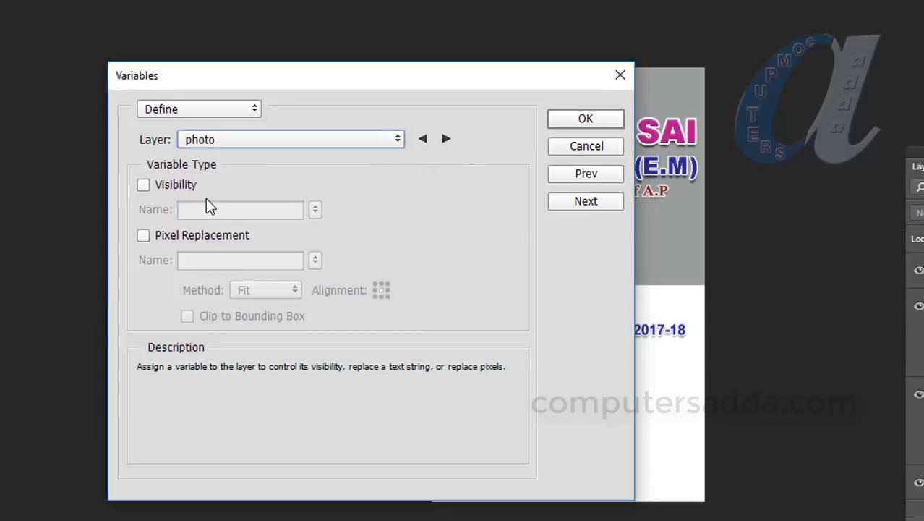
pyautogui.click(142, 236)
pyautogui.moveTo(286, 263); pyautogui.dragTo(132, 262)
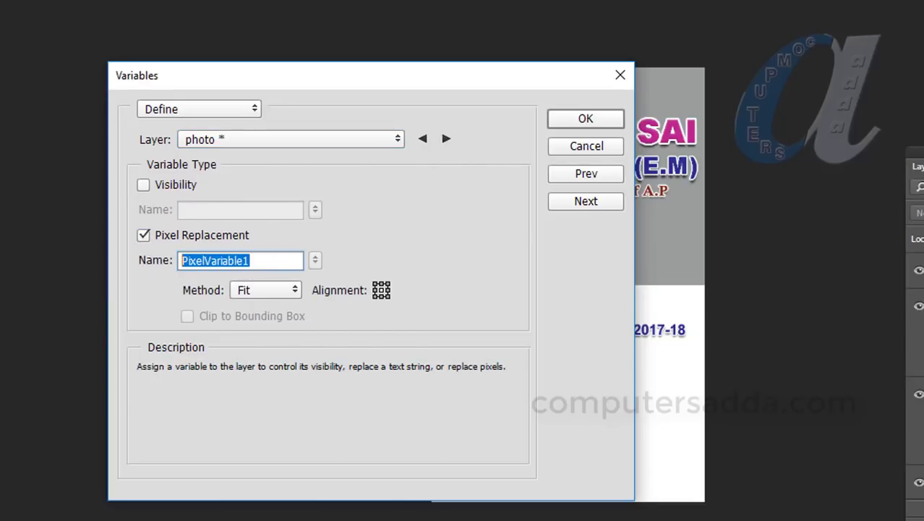
pyautogui.write('ph')
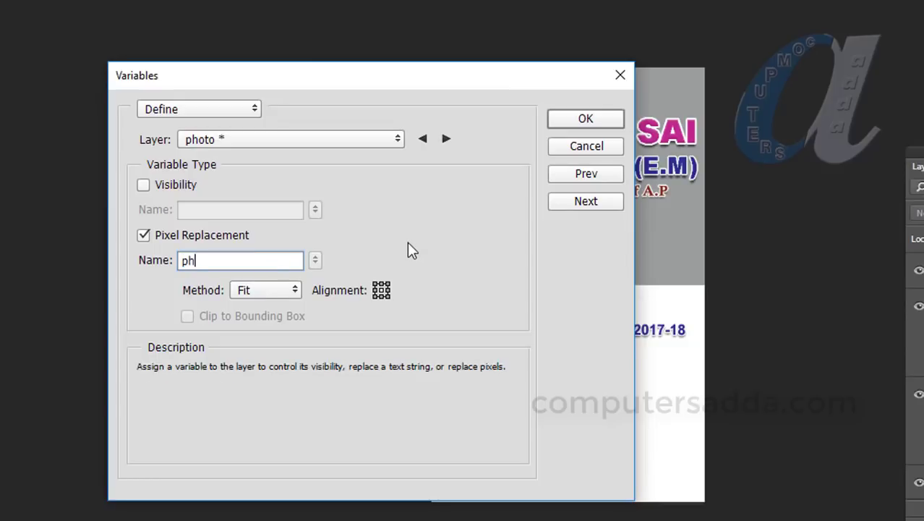
pyautogui.write('oto')
pyautogui.click(296, 290)
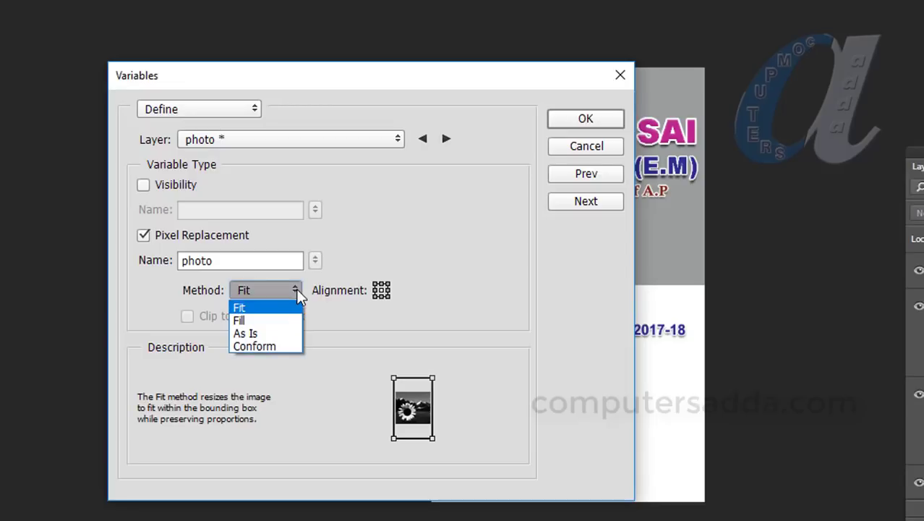
pyautogui.click(239, 308)
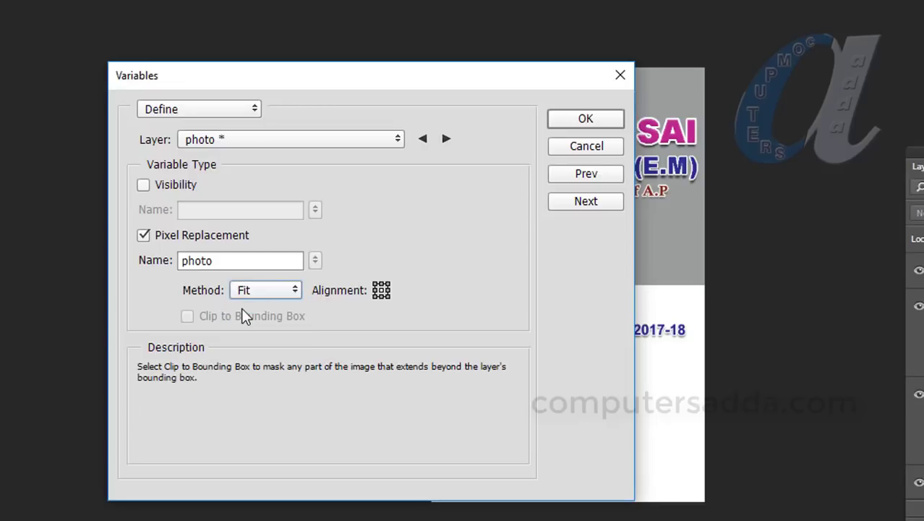
pyautogui.click(582, 120)
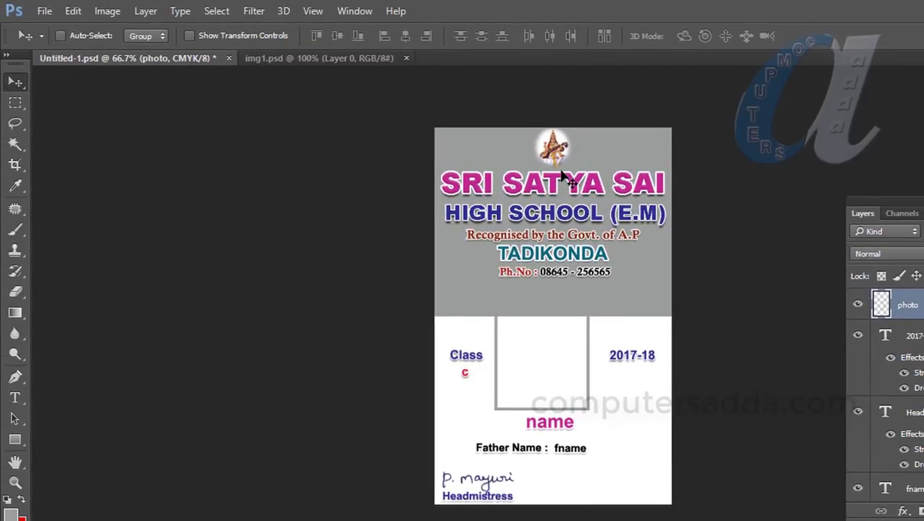
# Step: Import 'student lsit.txt' from the multiple student cards folder as the card's data sets
pyautogui.click(109, 11)
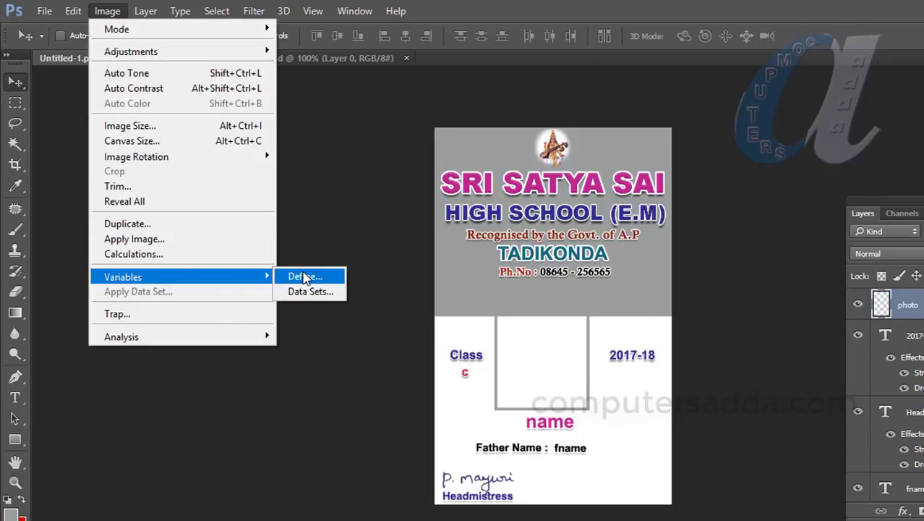
pyautogui.moveTo(123, 276)
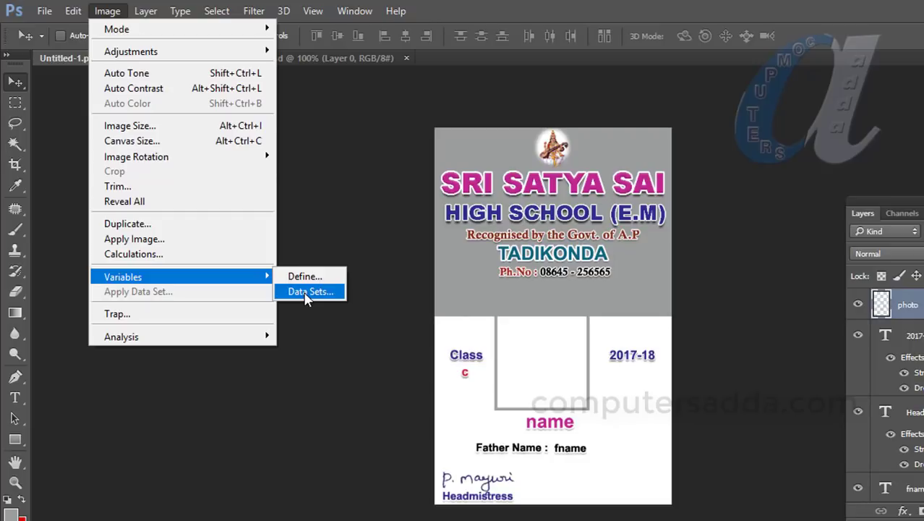
pyautogui.click(306, 292)
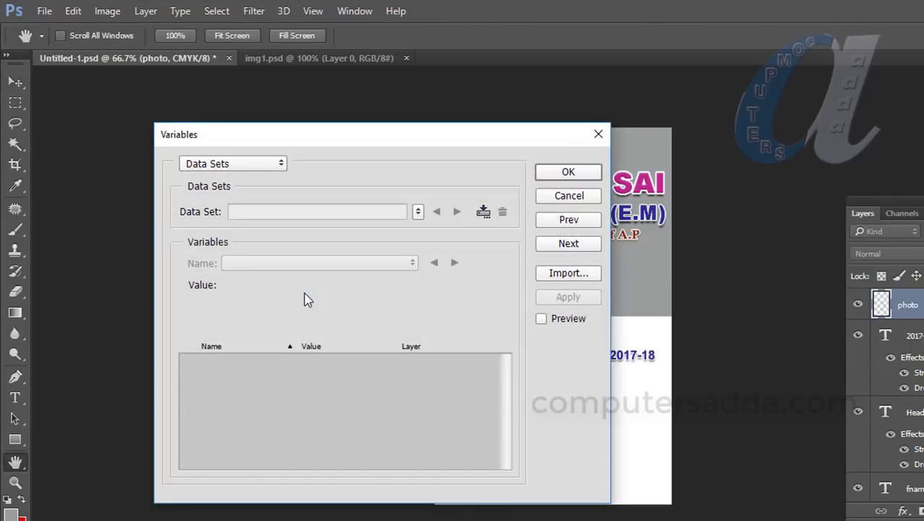
pyautogui.click(563, 278)
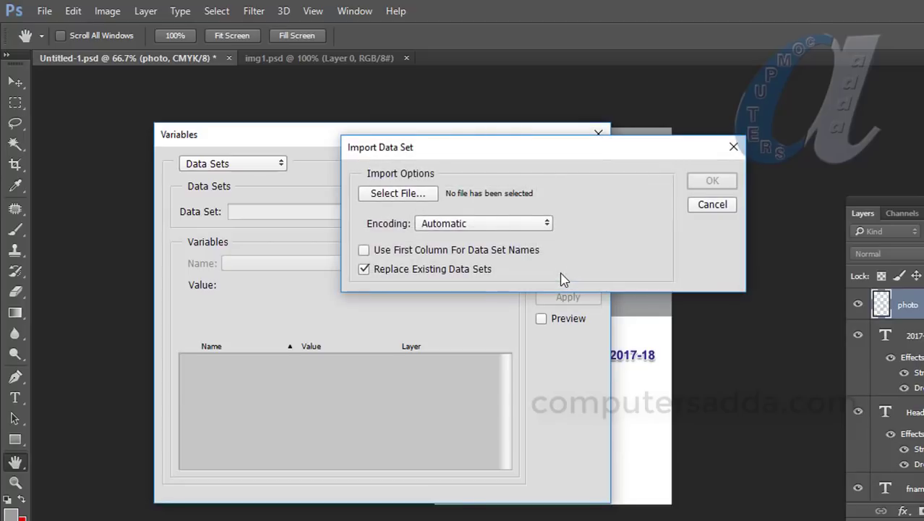
pyautogui.click(410, 195)
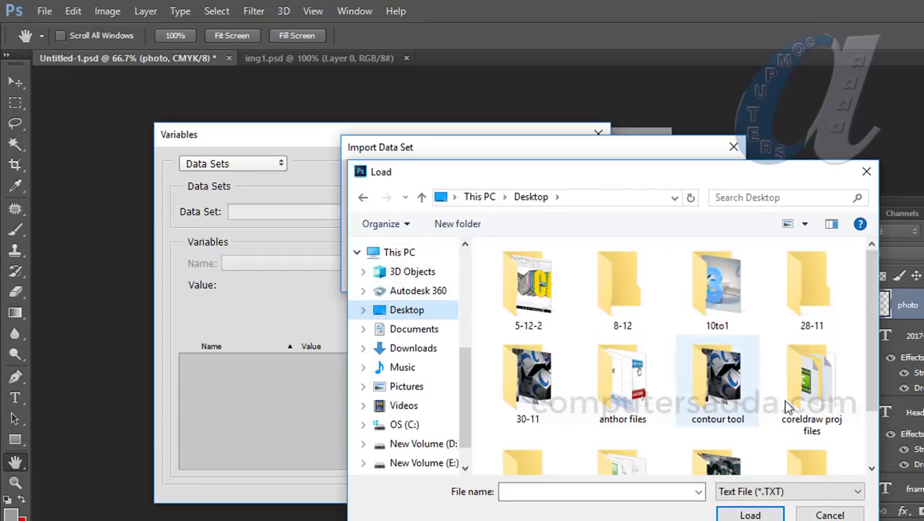
pyautogui.scroll(-1, 872, 326)
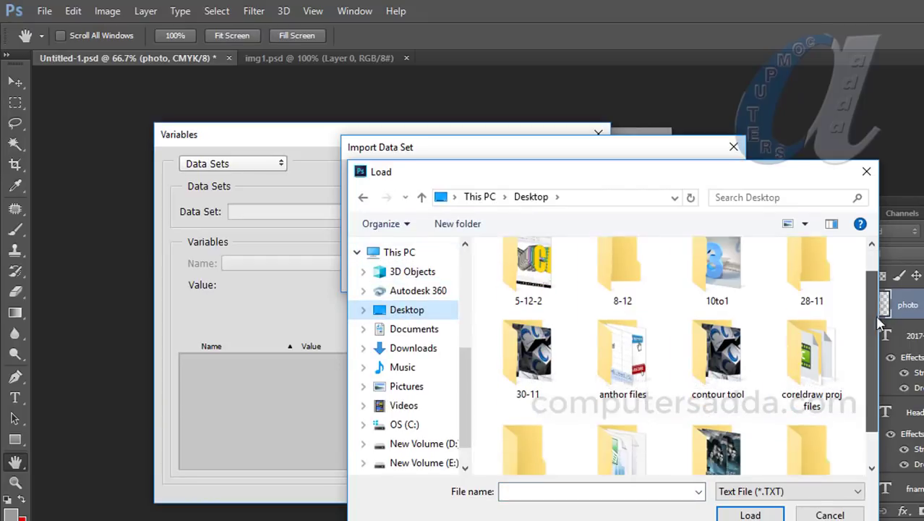
pyautogui.doubleClick(610, 429)
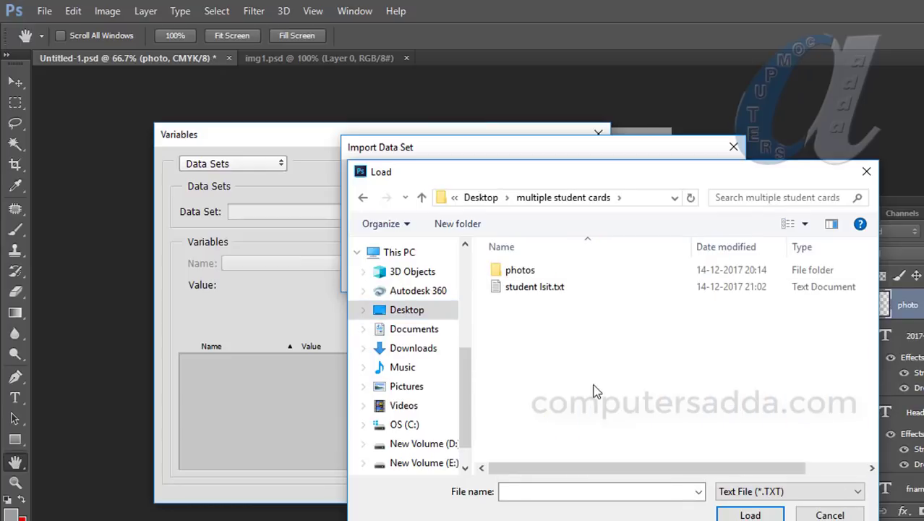
pyautogui.click(532, 288)
pyautogui.click(749, 515)
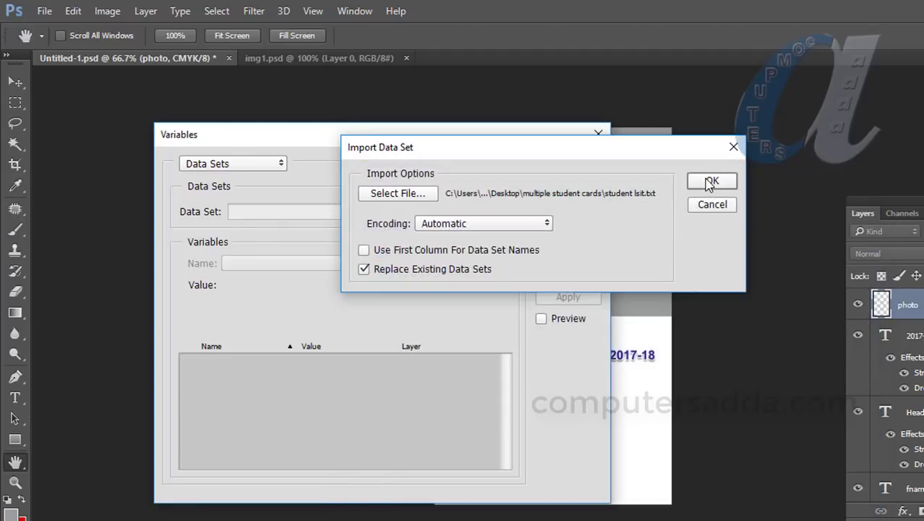
pyautogui.click(709, 183)
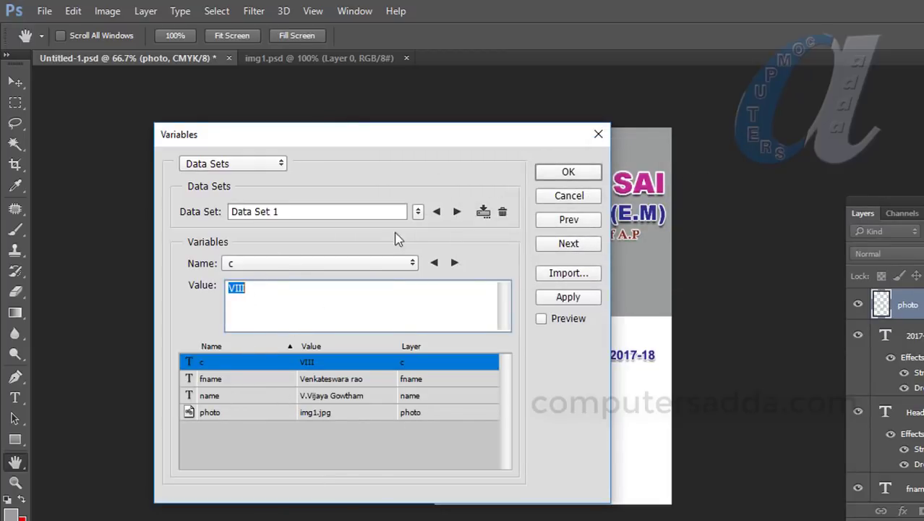
# Step: Preview Data Sets 1 to 3 and back to 1, then accept the data sets
pyautogui.click(418, 211)
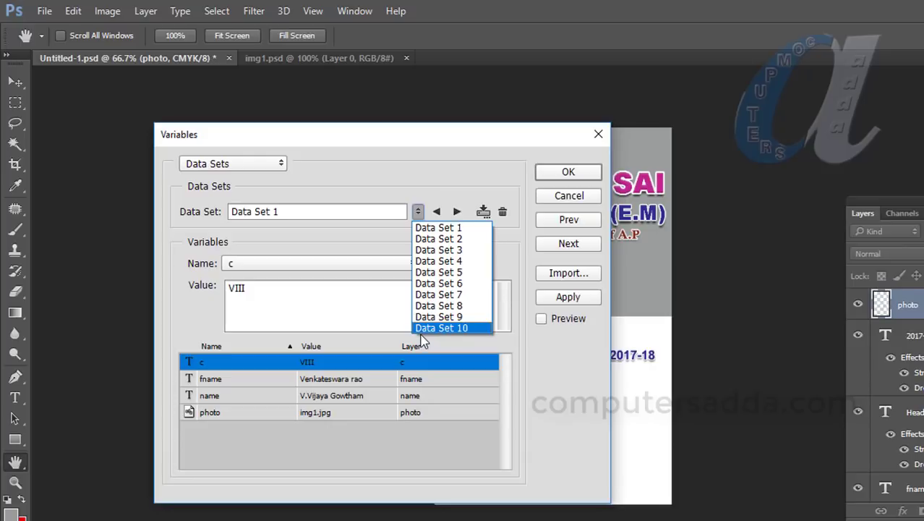
pyautogui.click(421, 192)
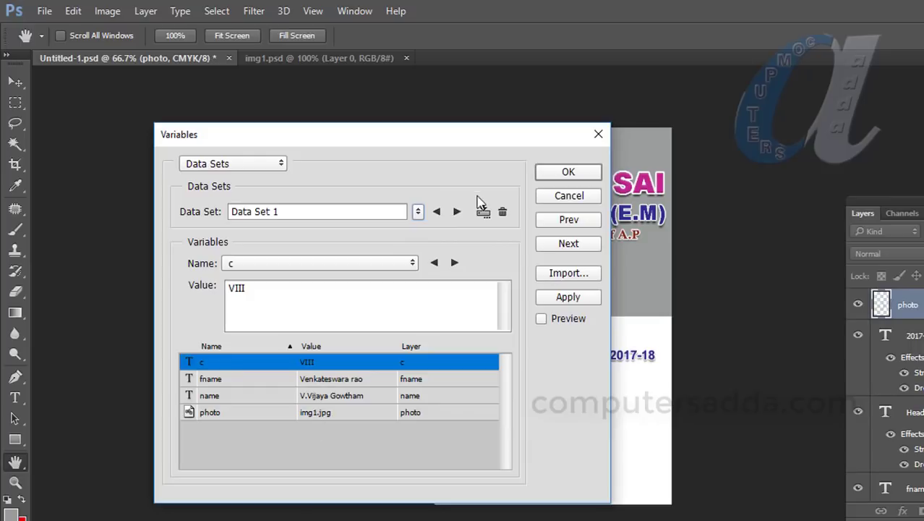
pyautogui.click(457, 211)
pyautogui.click(457, 211)
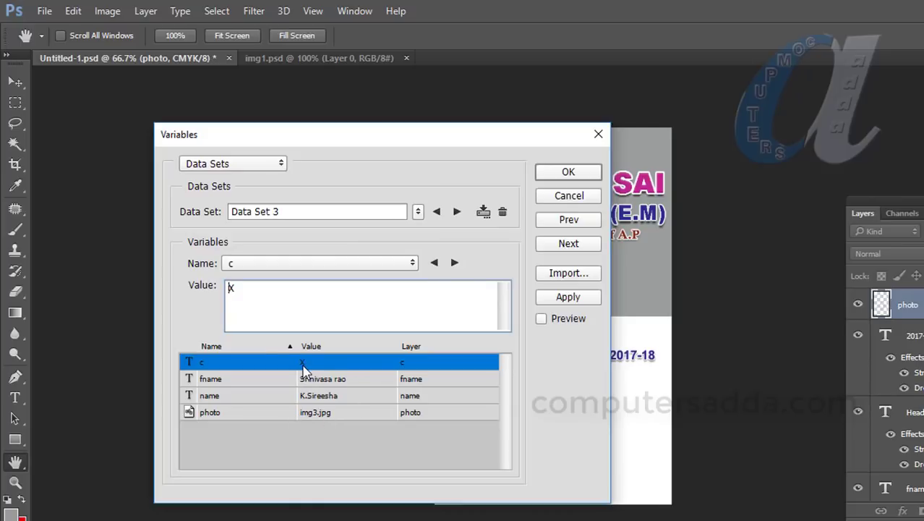
pyautogui.click(437, 212)
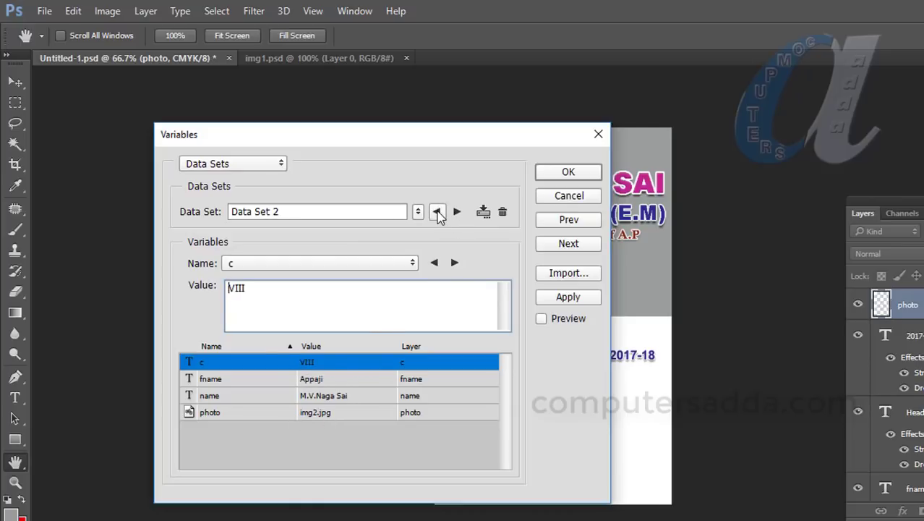
pyautogui.click(437, 211)
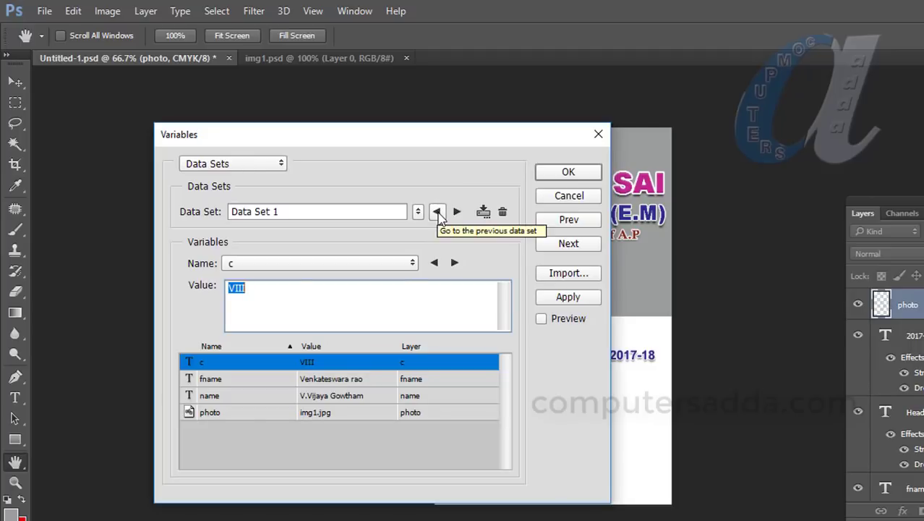
pyautogui.click(568, 173)
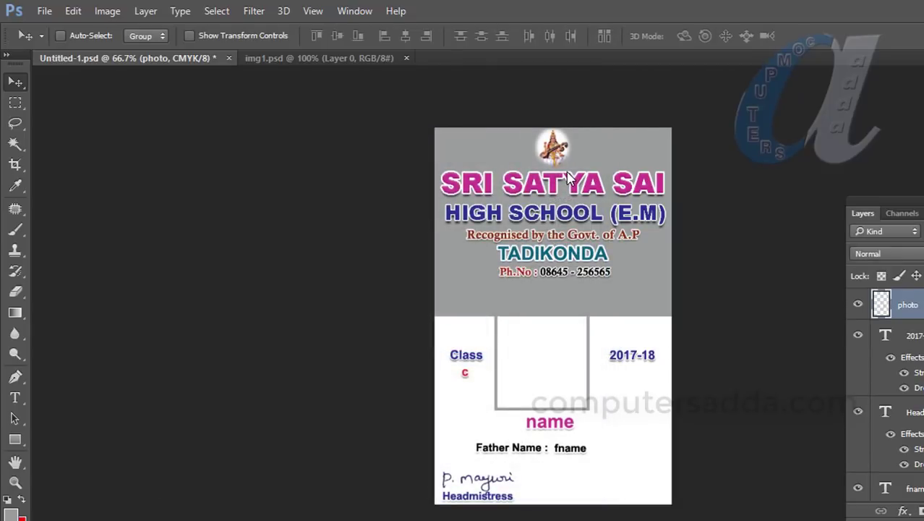
# Step: Open File > Export > Data Sets as Files
pyautogui.click(45, 11)
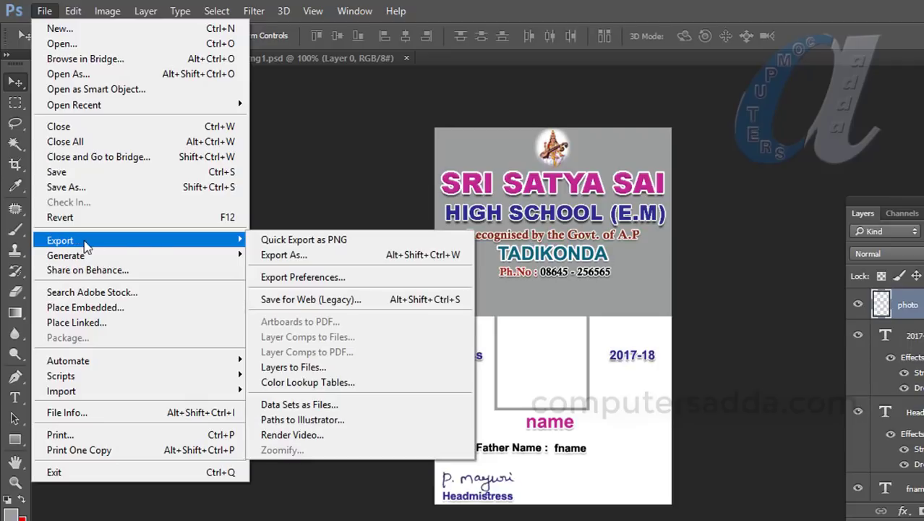
pyautogui.moveTo(60, 240)
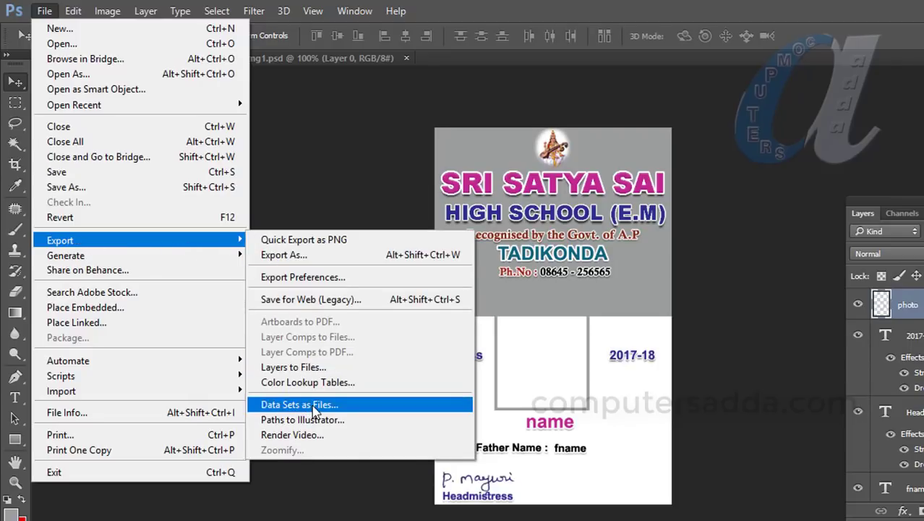
pyautogui.click(315, 410)
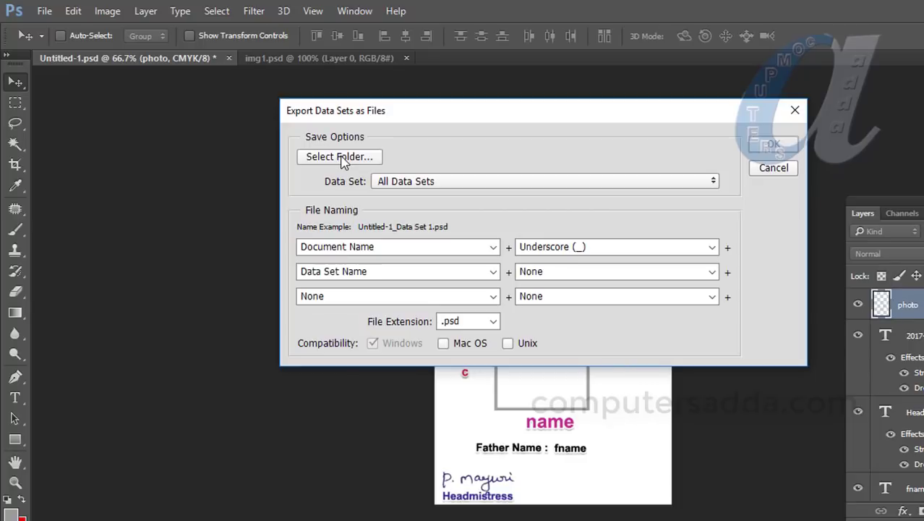
# Step: Browse the export destination to Desktop > multiple student cards
pyautogui.click(343, 159)
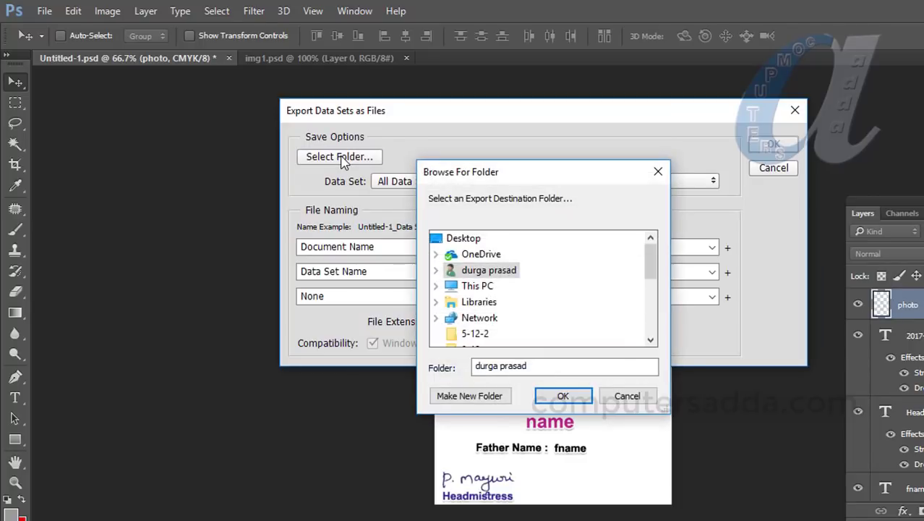
pyautogui.click(455, 240)
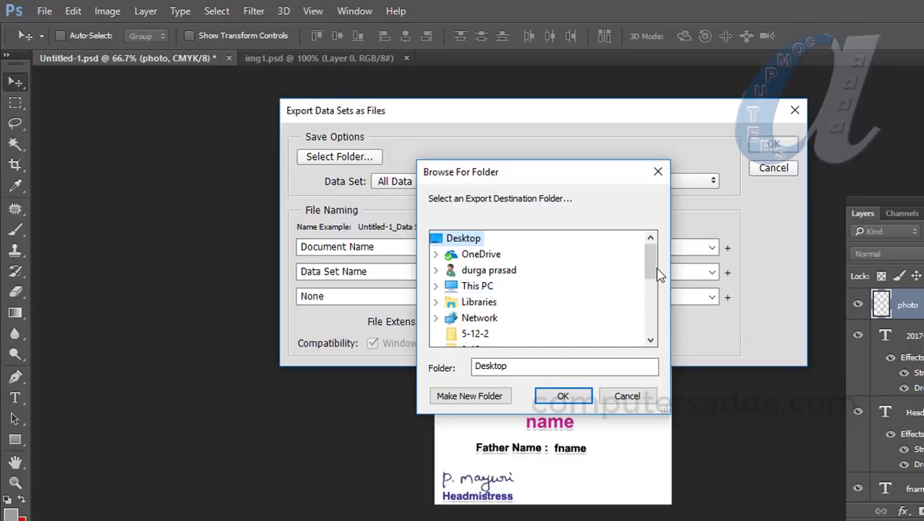
pyautogui.moveTo(654, 268); pyautogui.dragTo(659, 316)
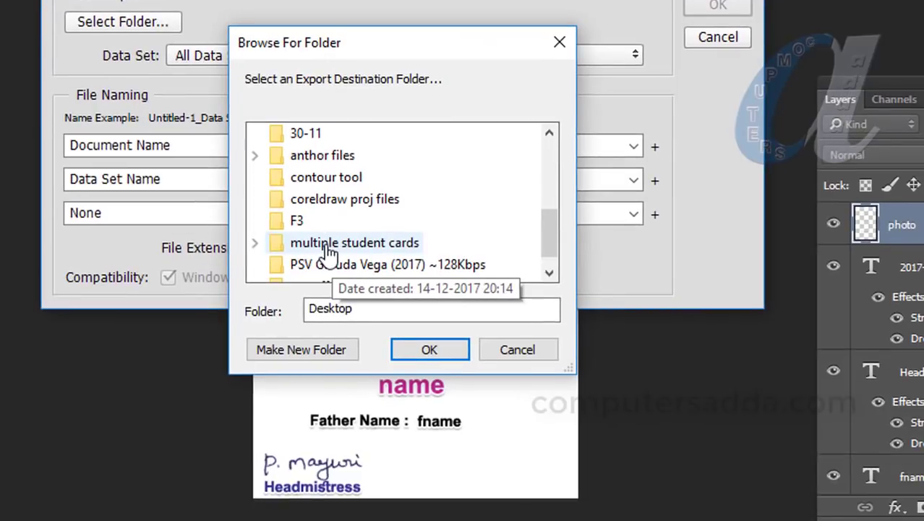
pyautogui.click(488, 324)
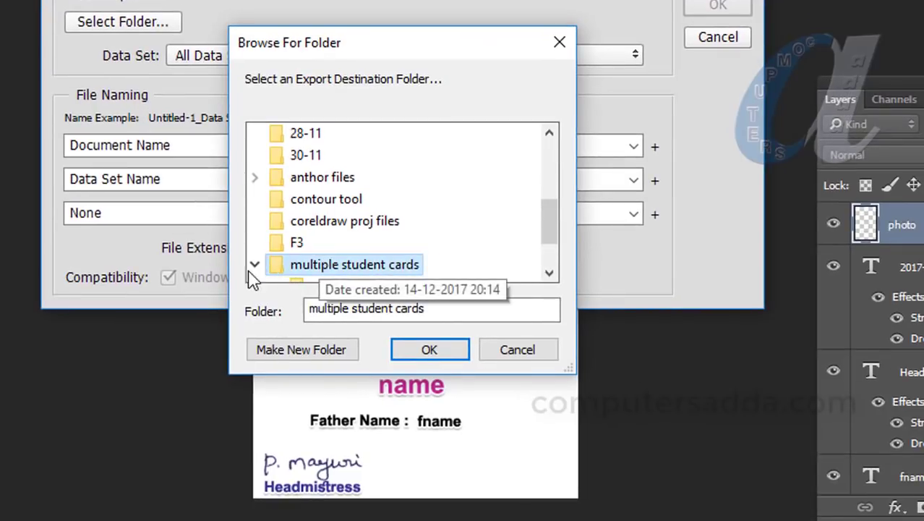
pyautogui.scroll(-1, 318, 242)
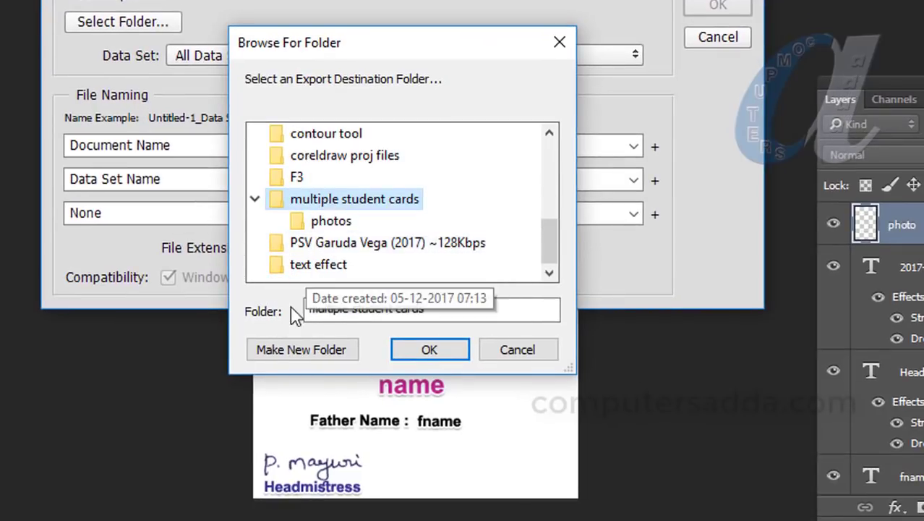
# Step: Create a folder named 'new 10 psd files' there and make it the export destination
pyautogui.click(277, 351)
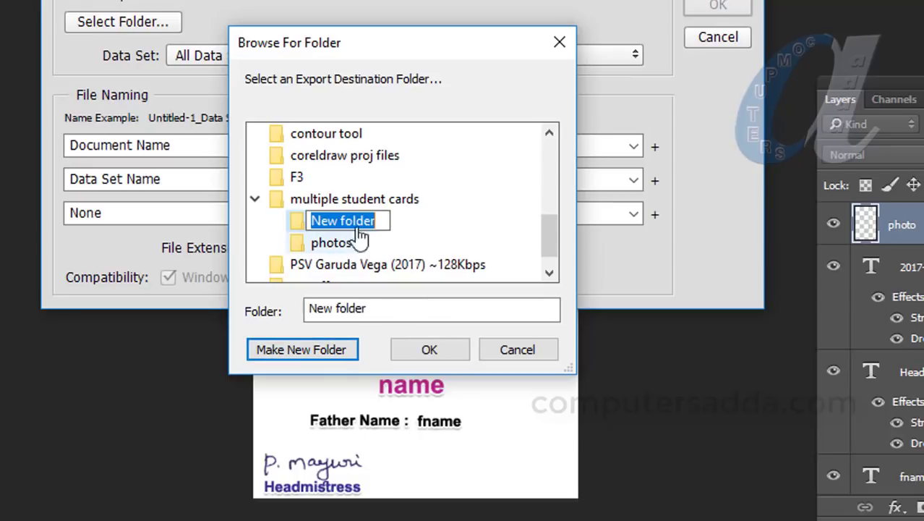
pyautogui.write('new')
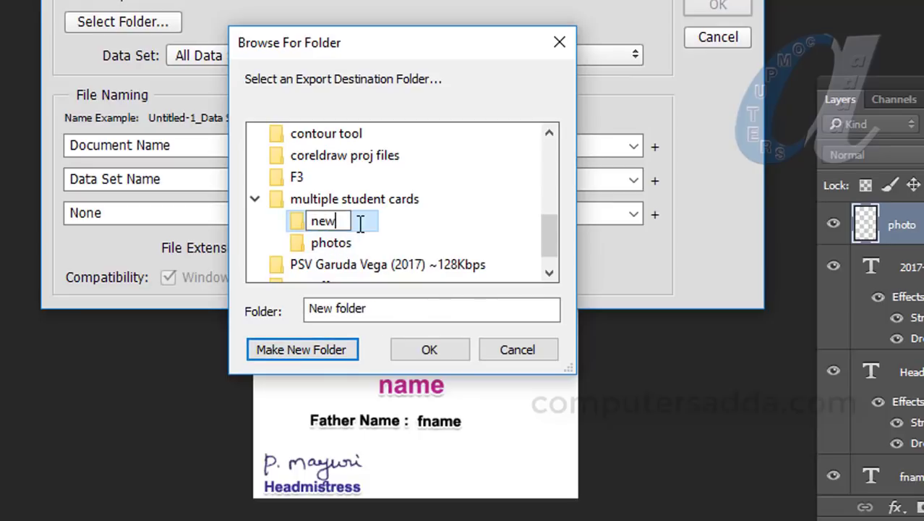
pyautogui.write(' psd fi')
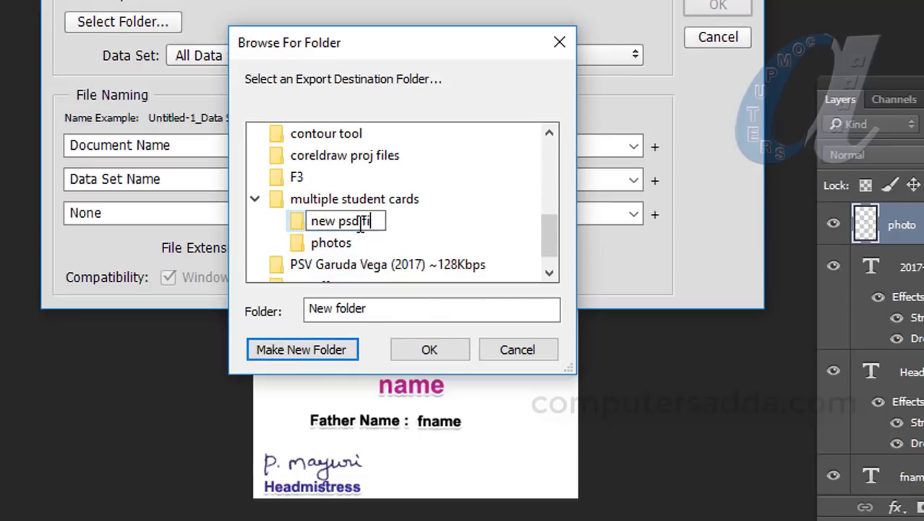
pyautogui.write('les')
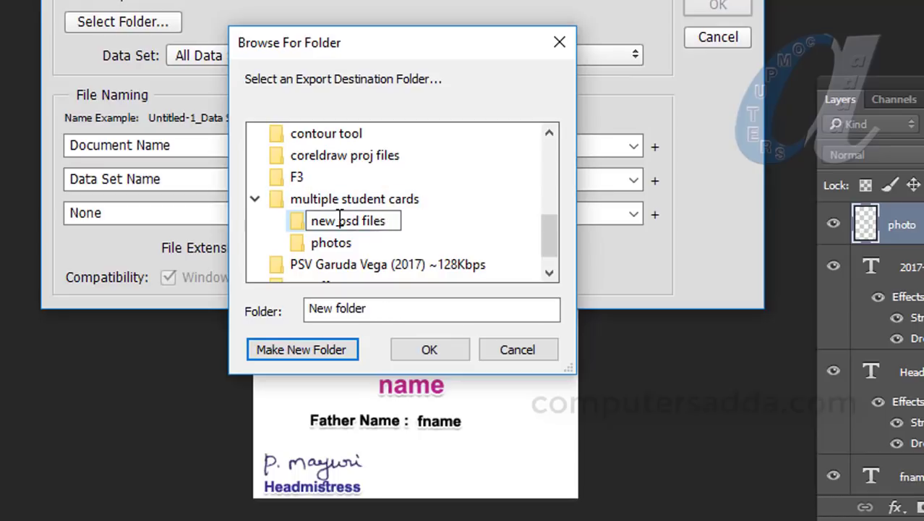
pyautogui.click(340, 221)
pyautogui.write('10')
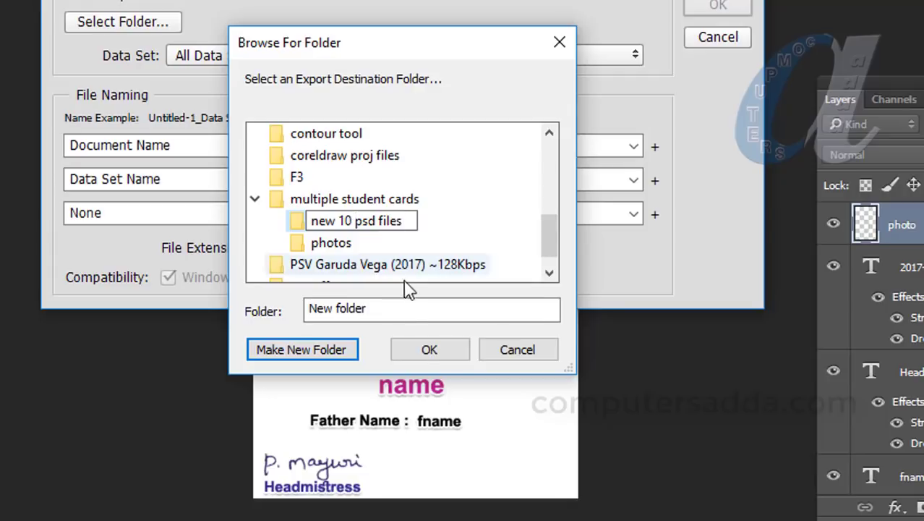
pyautogui.click(429, 363)
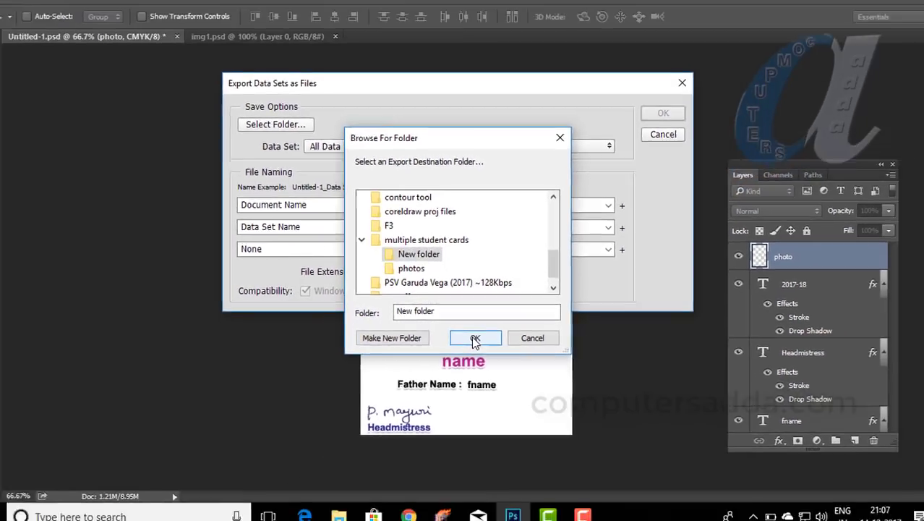
pyautogui.click(475, 341)
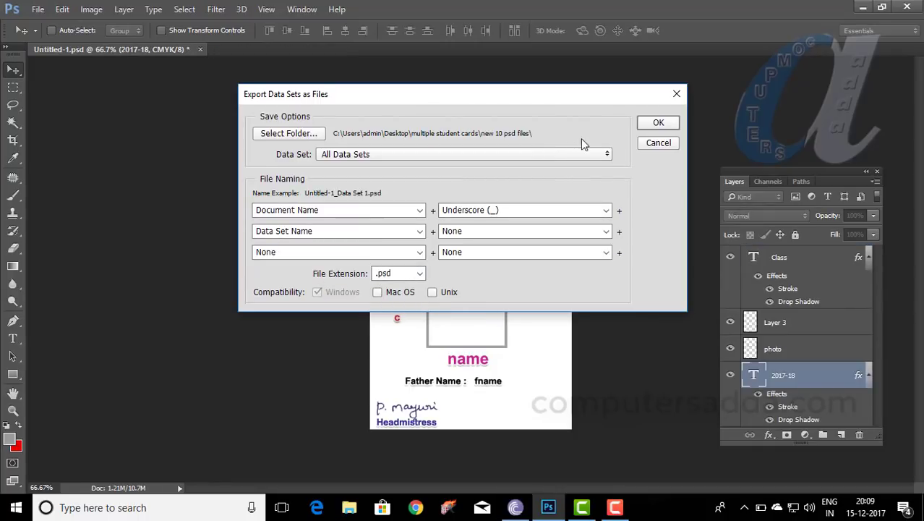
# Step: Export all data sets as PSD files, then minimise Photoshop to the desktop
pyautogui.click(658, 124)
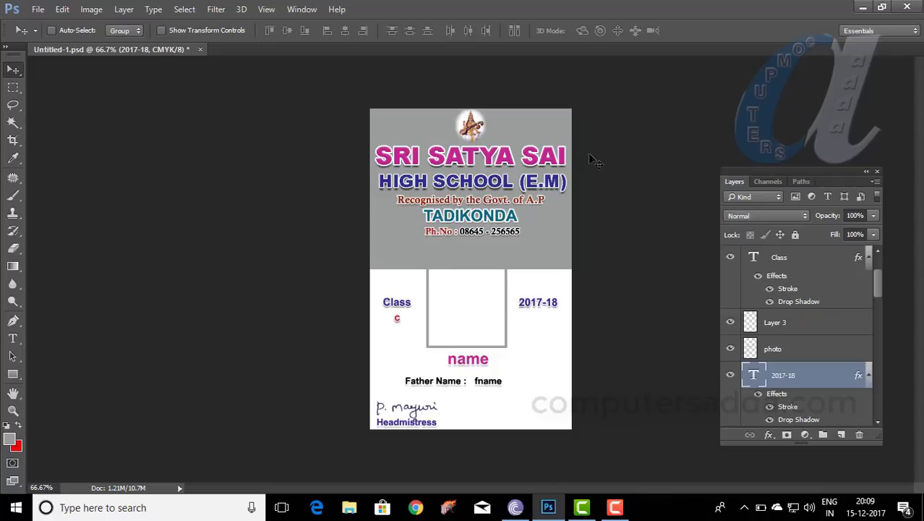
pyautogui.click(861, 9)
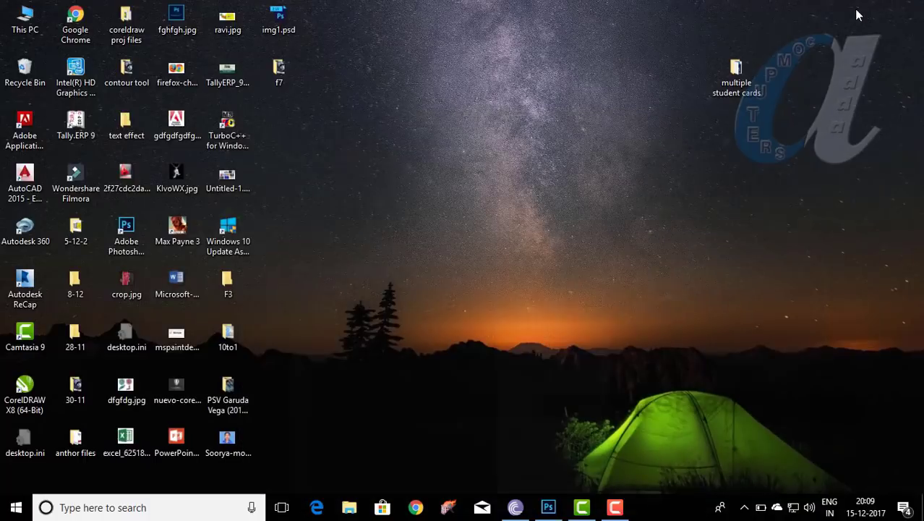
# Step: Select all ten PSDs in multiple student cards > new 10 psd files and open them
pyautogui.click(737, 72)
pyautogui.doubleClick(736, 73)
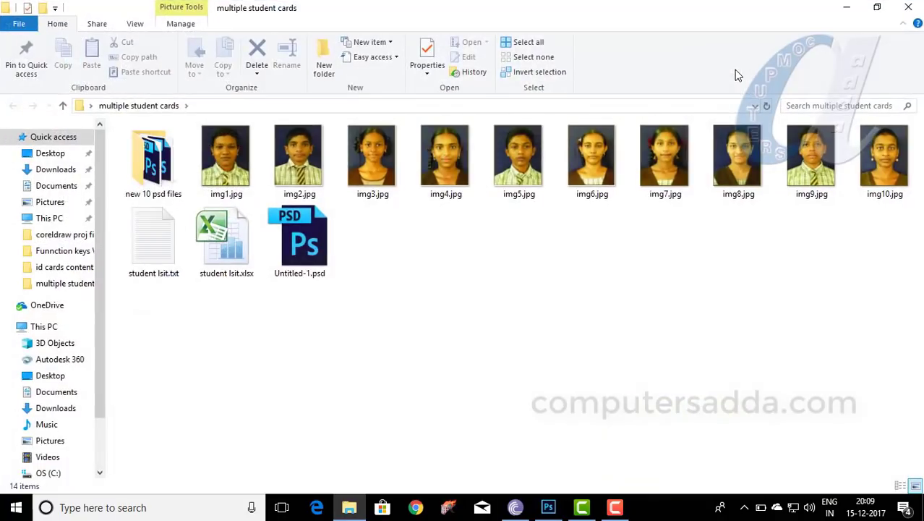
pyautogui.doubleClick(152, 164)
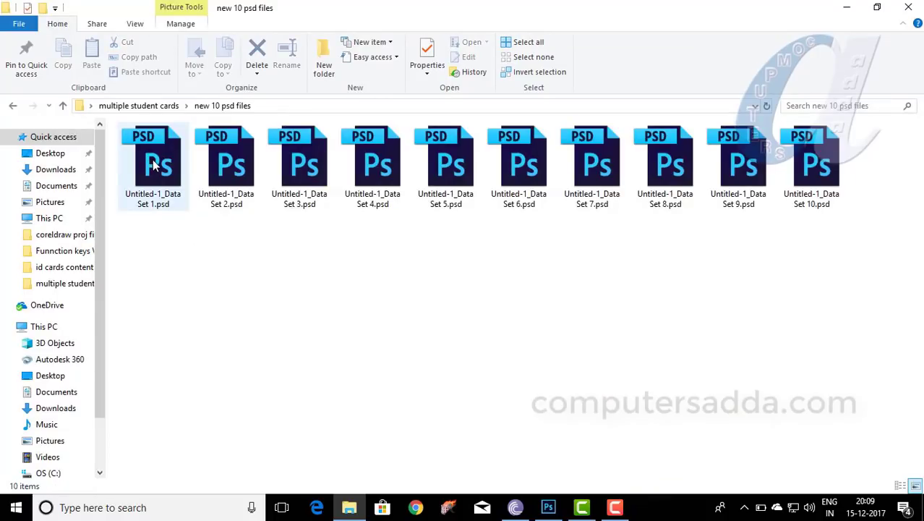
pyautogui.moveTo(140, 240); pyautogui.dragTo(863, 148)
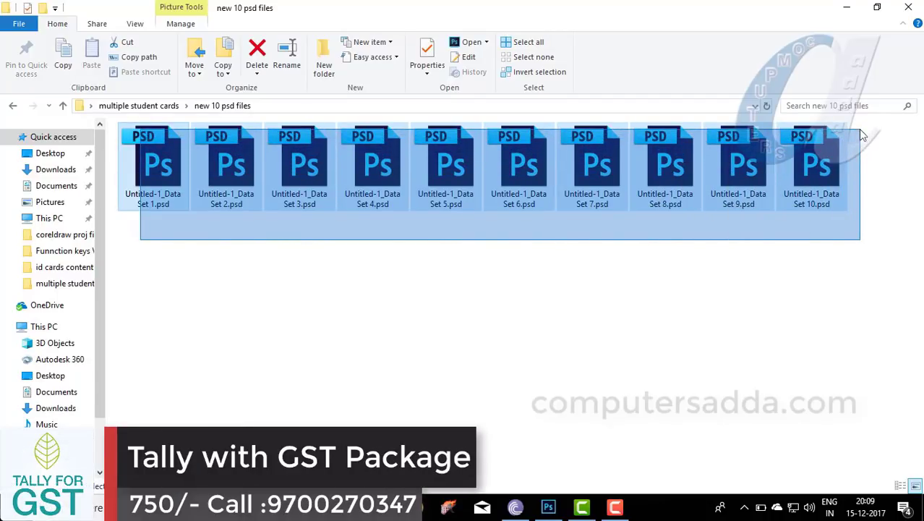
pyautogui.moveTo(863, 148); pyautogui.dragTo(861, 148)
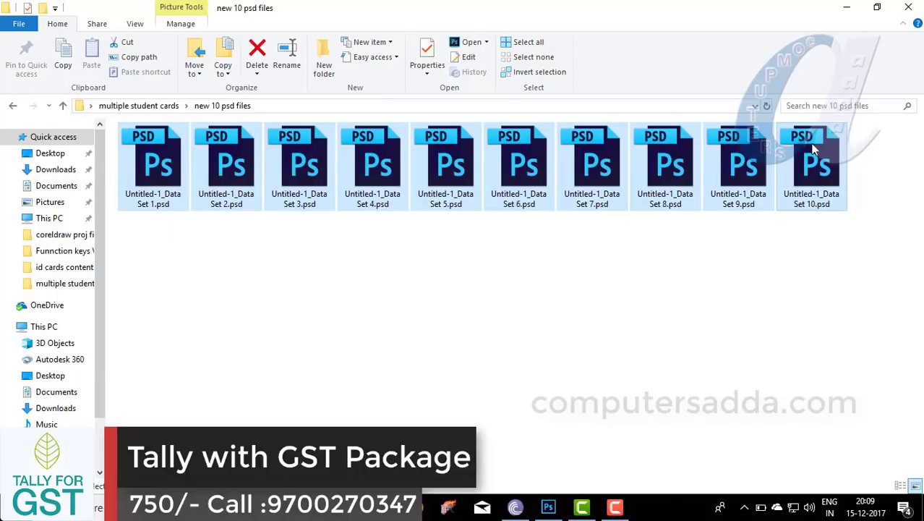
pyautogui.rightClick(813, 151)
pyautogui.click(723, 154)
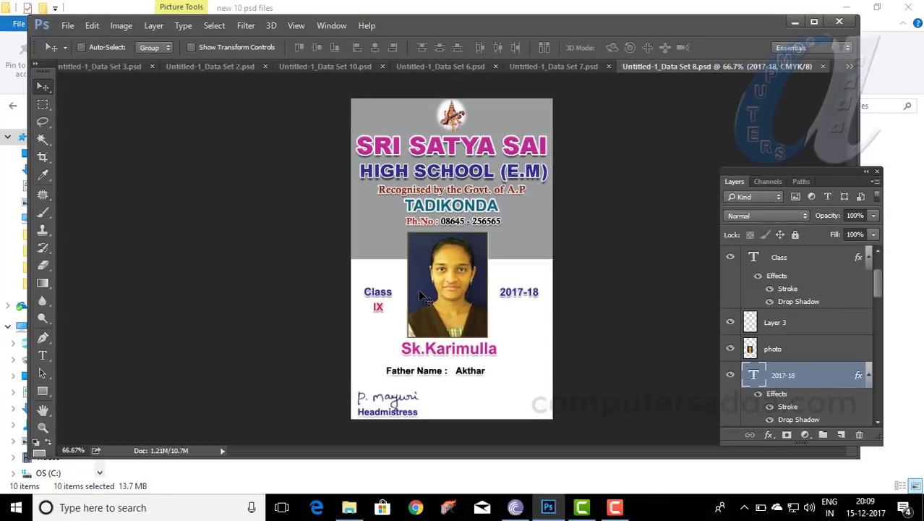
# Step: Maximise Photoshop and check the Data Set 2, 10, 6, 7, 8 and 9 cards, ending on Data Set 2
pyautogui.click(815, 22)
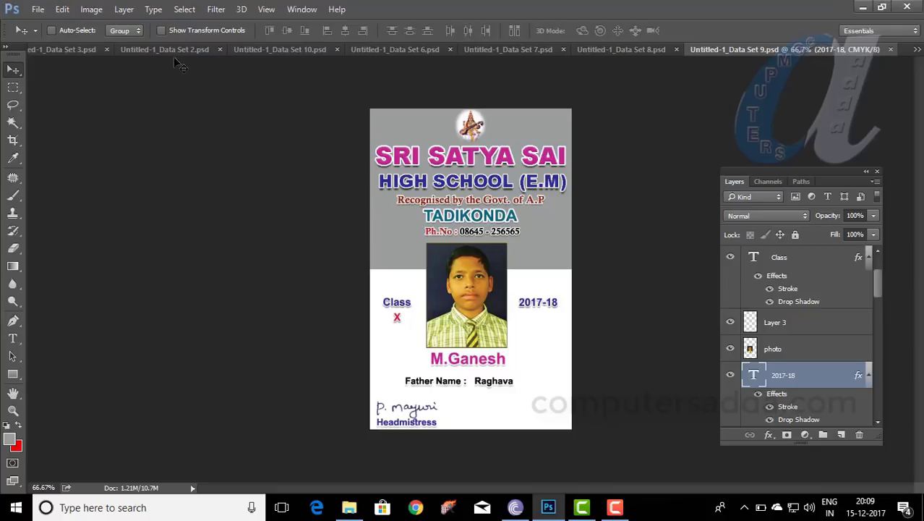
pyautogui.click(174, 52)
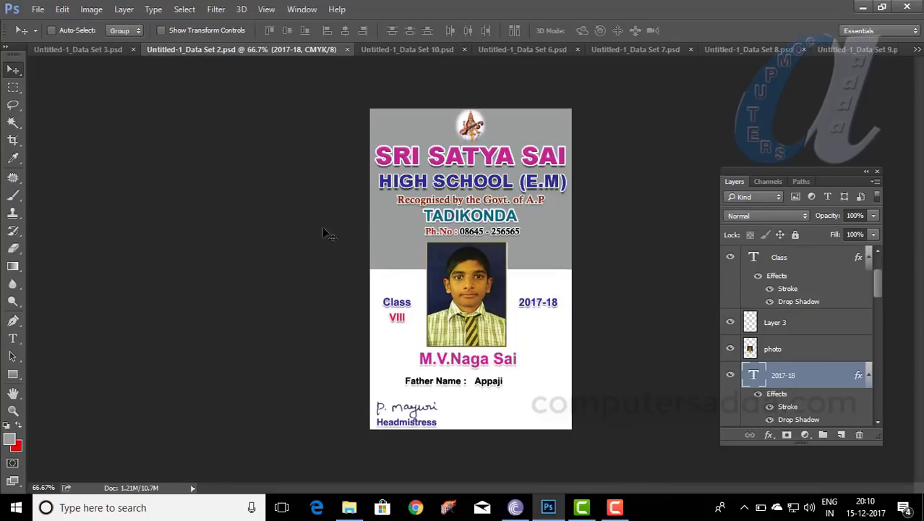
pyautogui.click(406, 51)
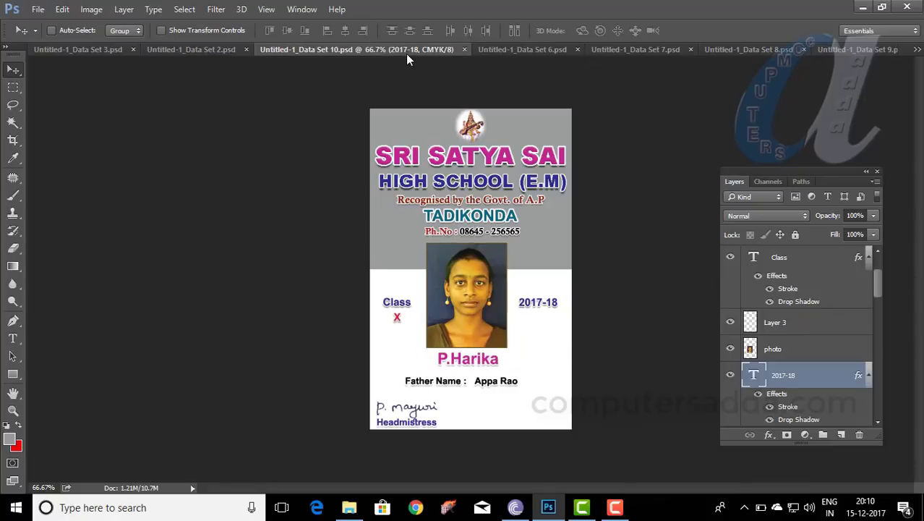
pyautogui.click(532, 50)
pyautogui.click(633, 50)
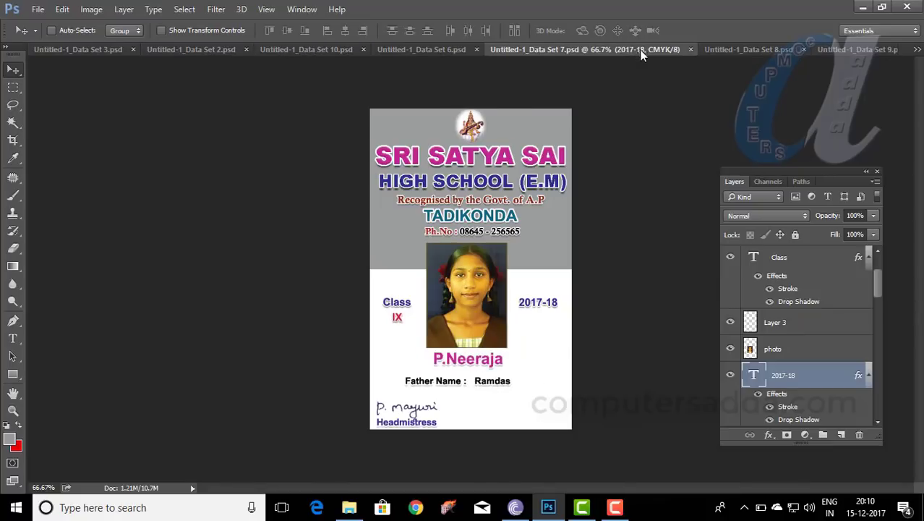
pyautogui.click(716, 52)
pyautogui.click(853, 48)
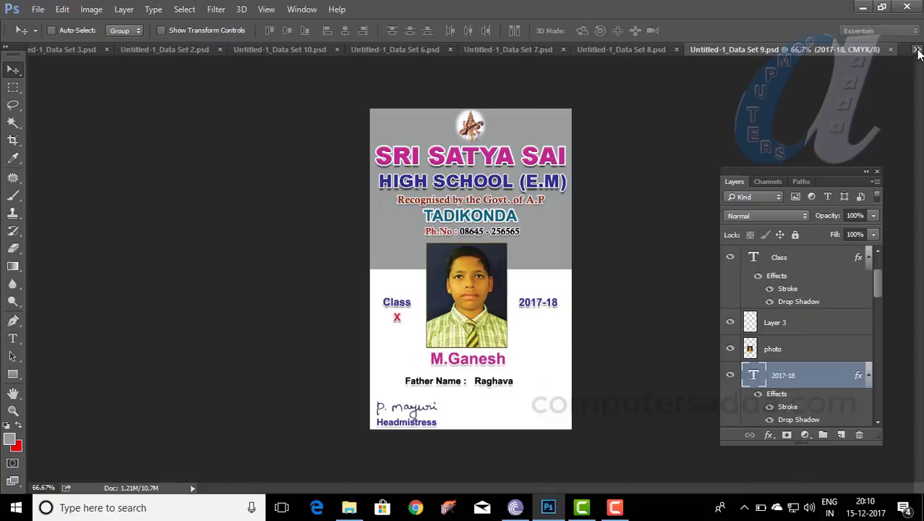
pyautogui.click(917, 49)
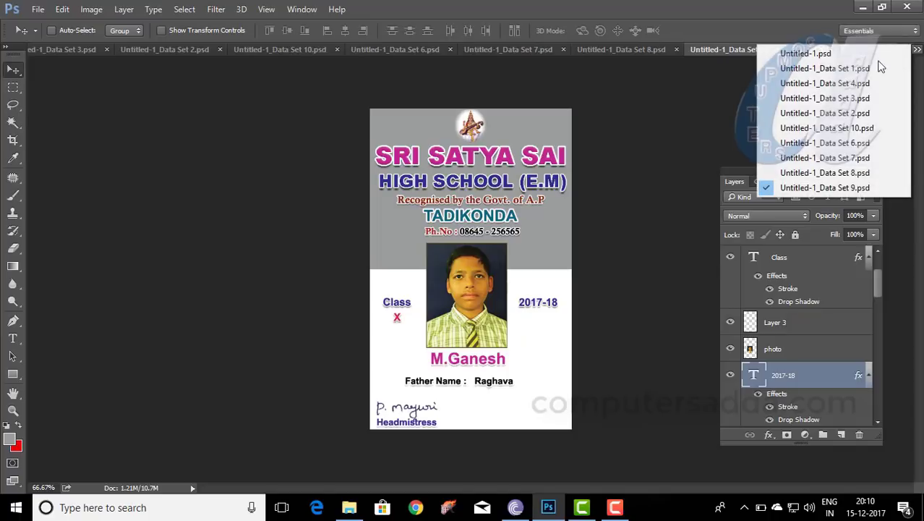
pyautogui.click(816, 114)
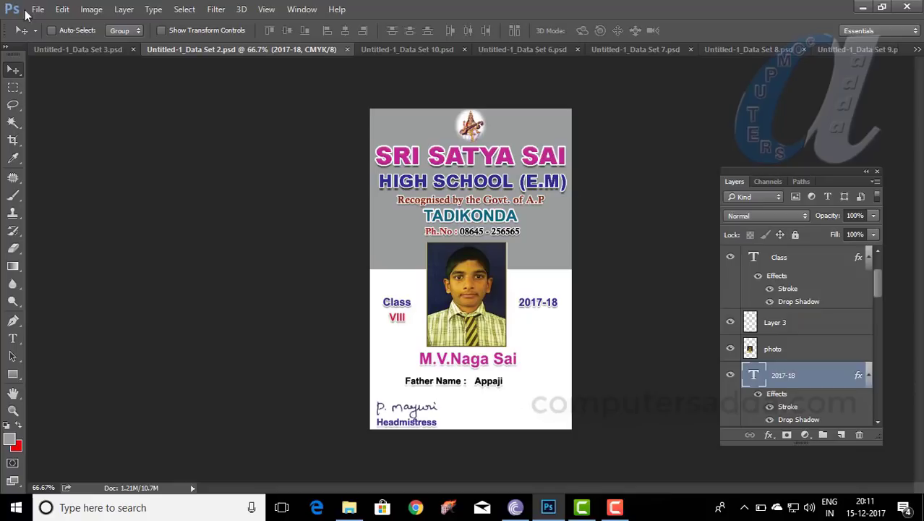
# Step: Open the Image menu to reach the Variables options
pyautogui.click(91, 10)
pyautogui.moveTo(105, 236)
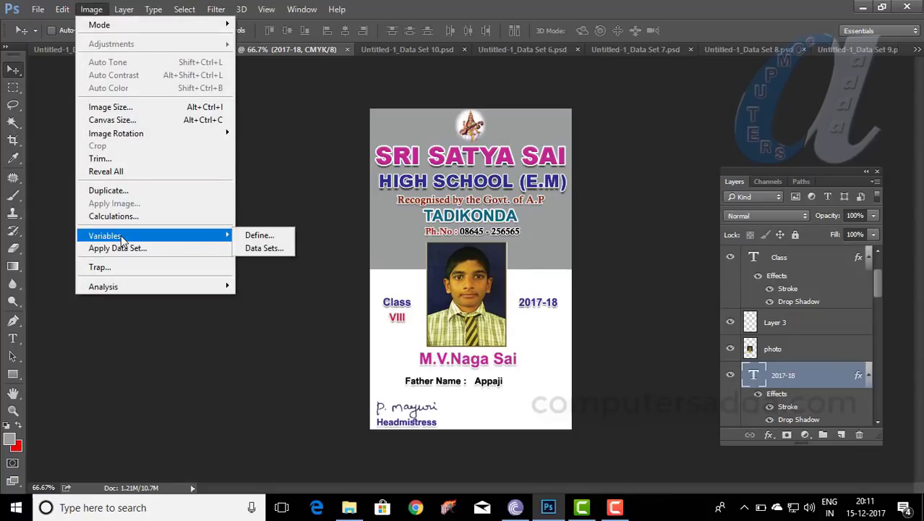